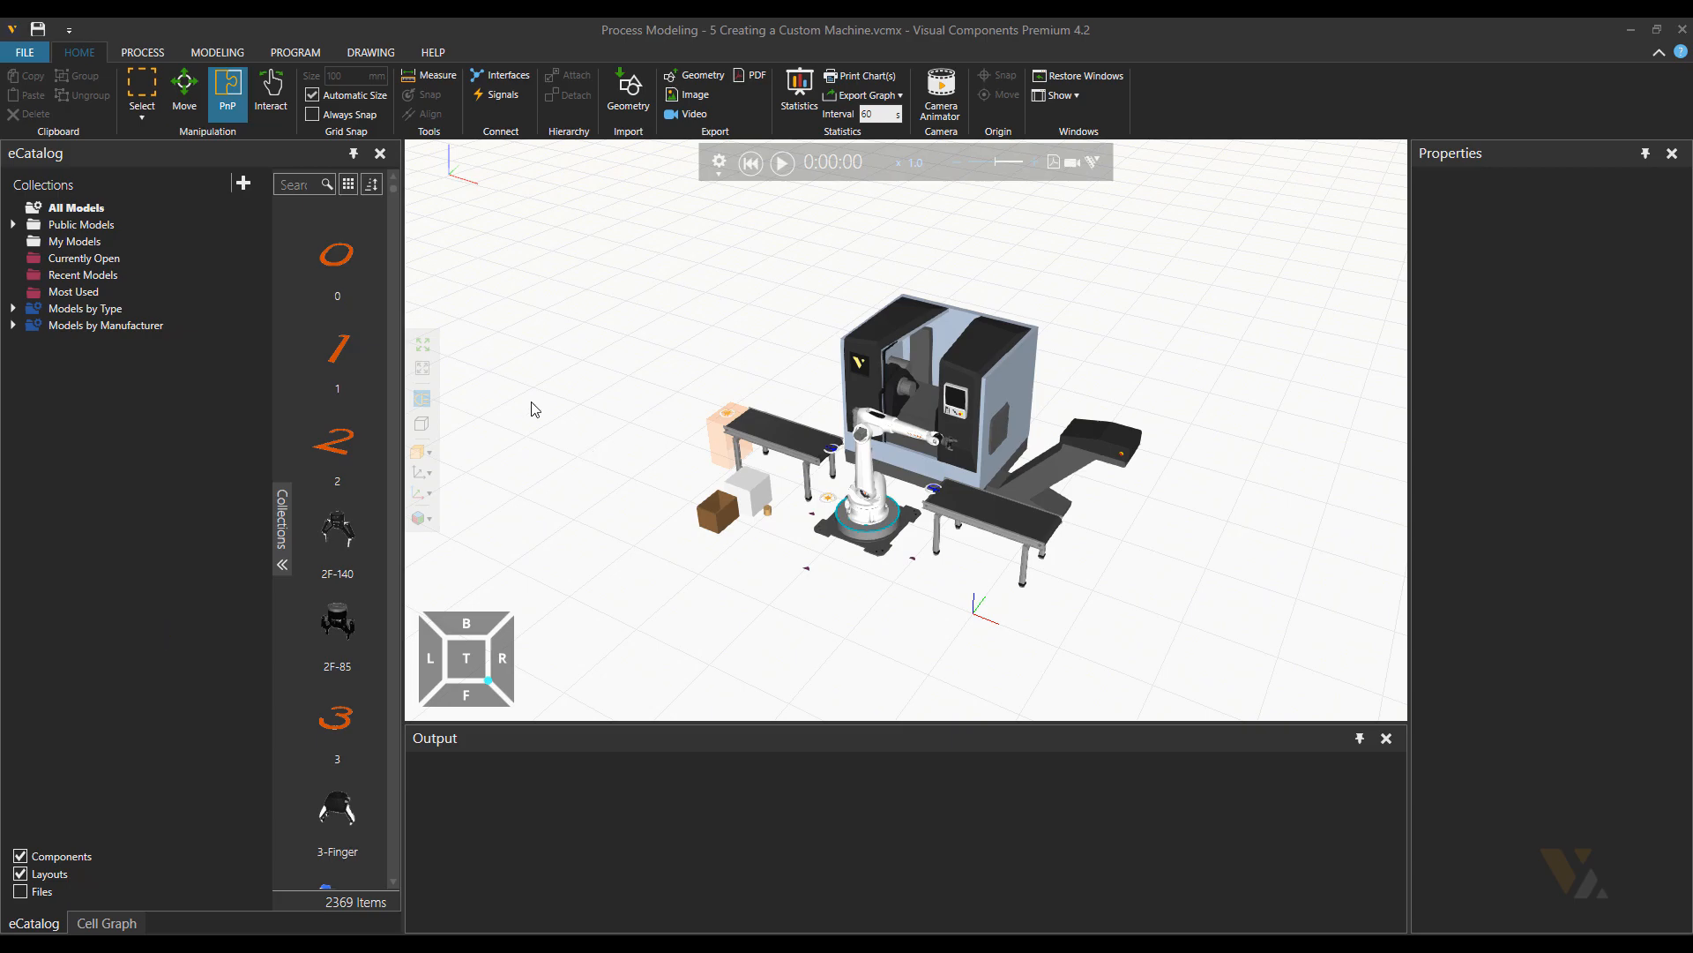
# - Import the MachineBody CAD geometry, organized by material with +Z up, and place it beside the cell at about X 2562, Y 146 mm
pyautogui.click(234, 52)
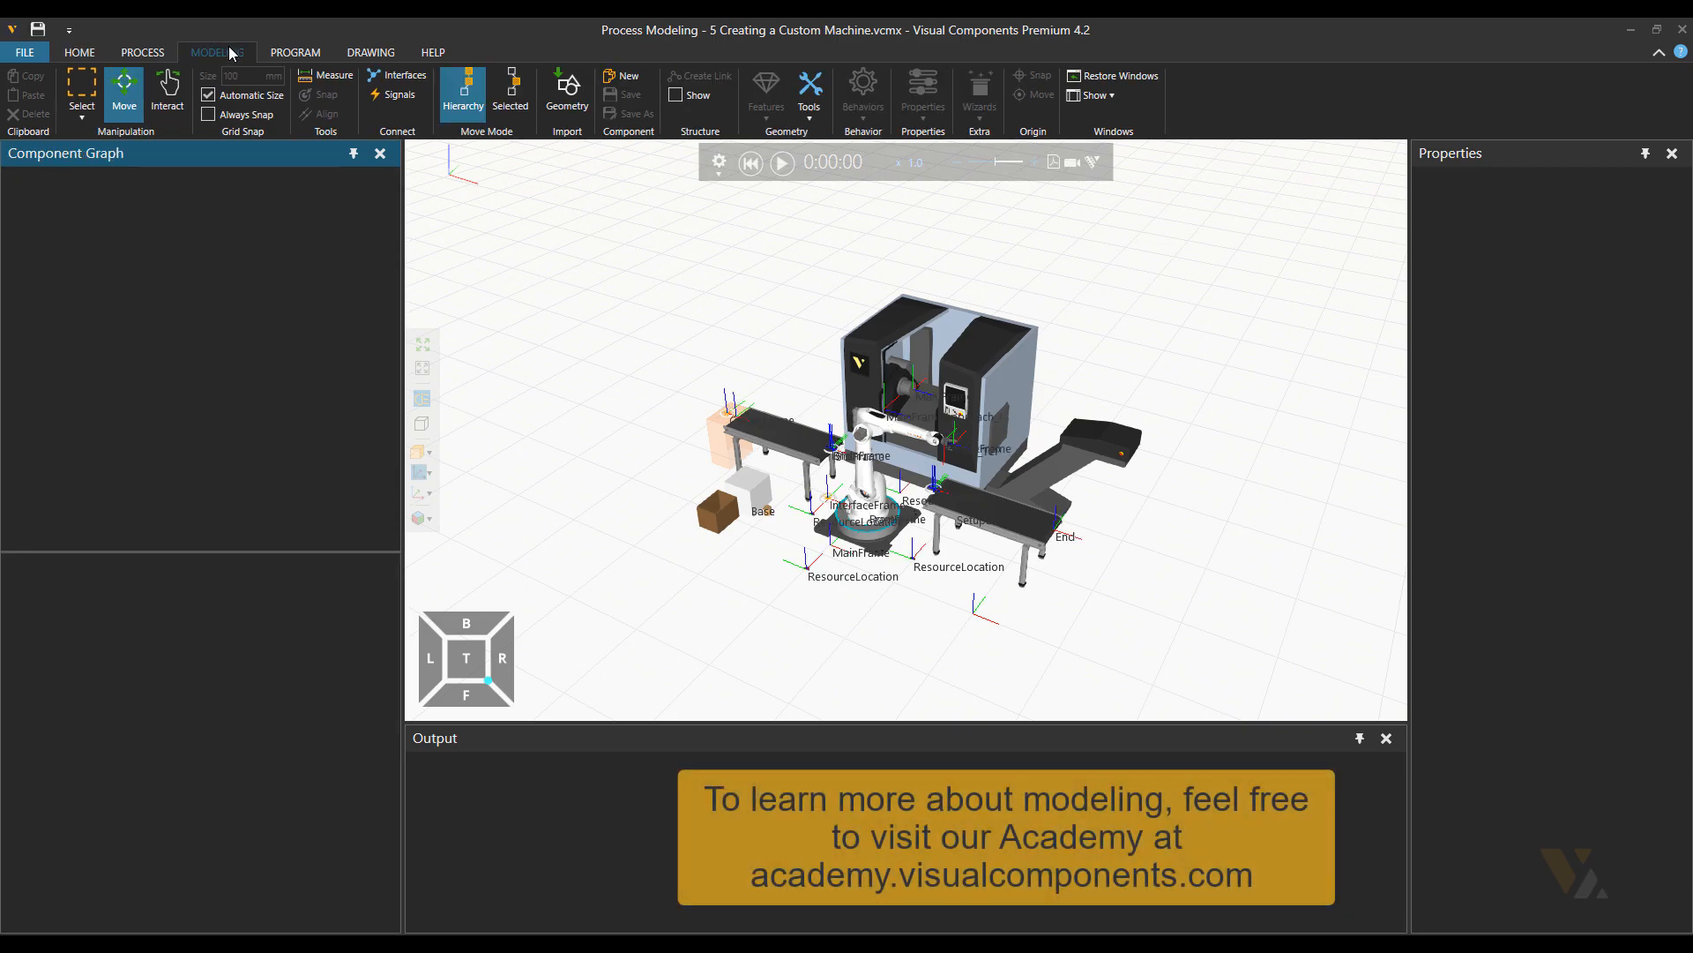
pyautogui.click(564, 95)
pyautogui.doubleClick(291, 288)
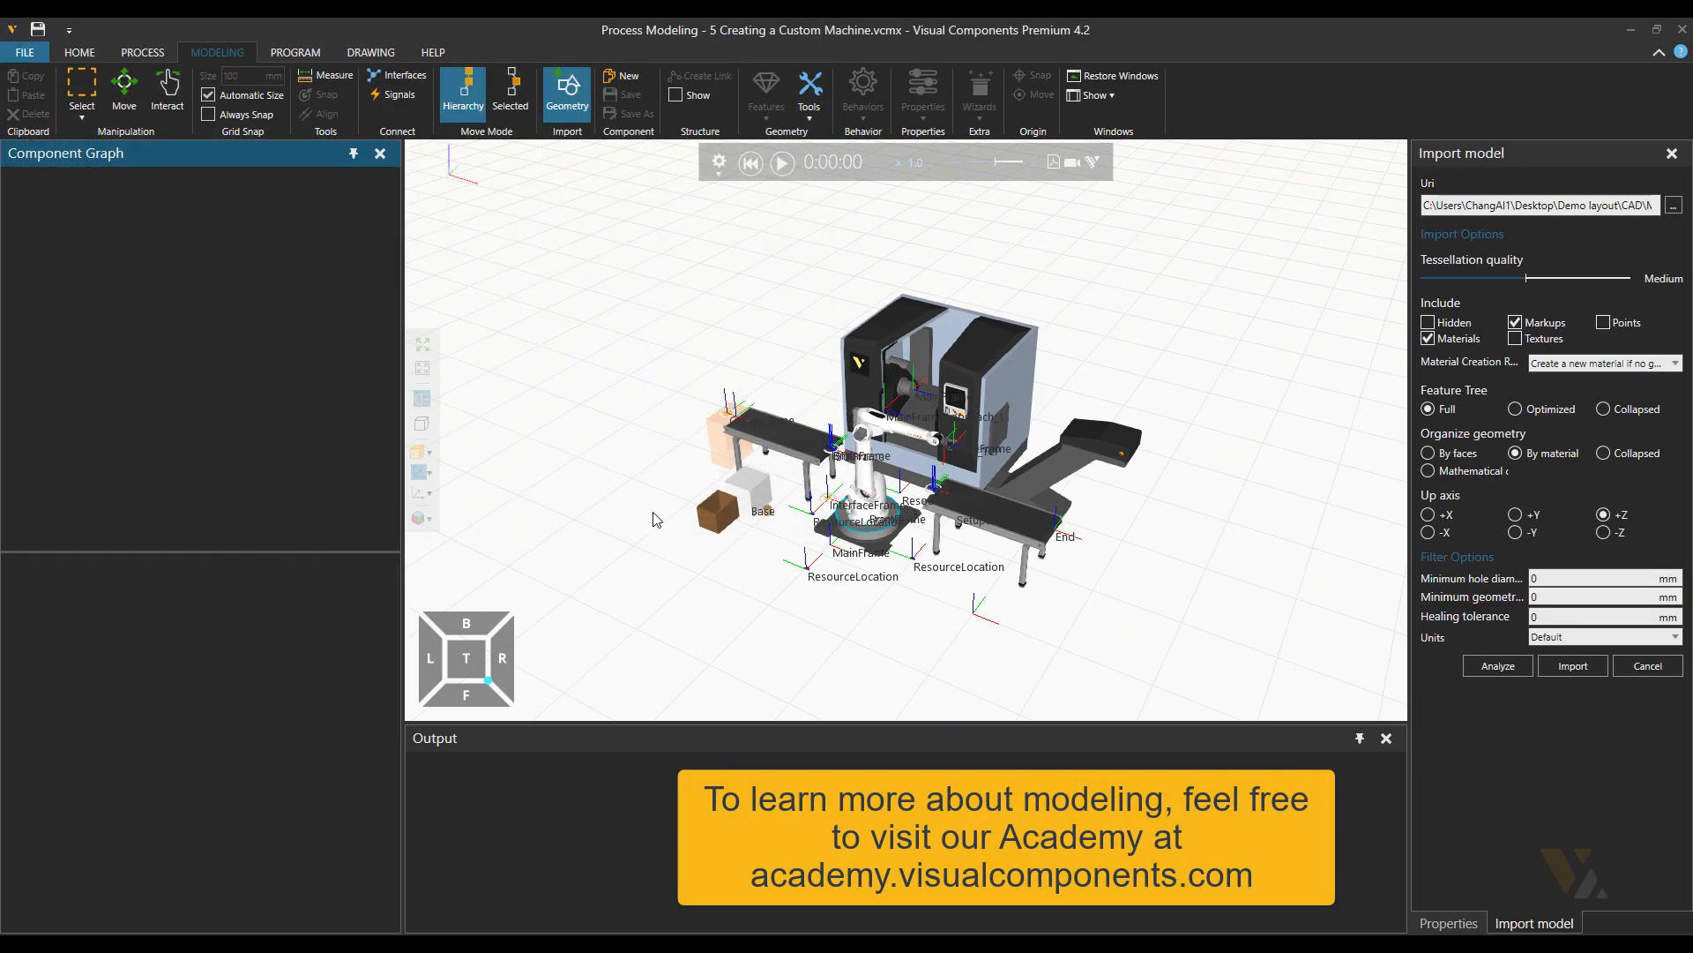
pyautogui.click(1571, 668)
pyautogui.moveTo(963, 524); pyautogui.dragTo(1286, 596)
pyautogui.moveTo(944, 553); pyautogui.dragTo(717, 509, button='middle')
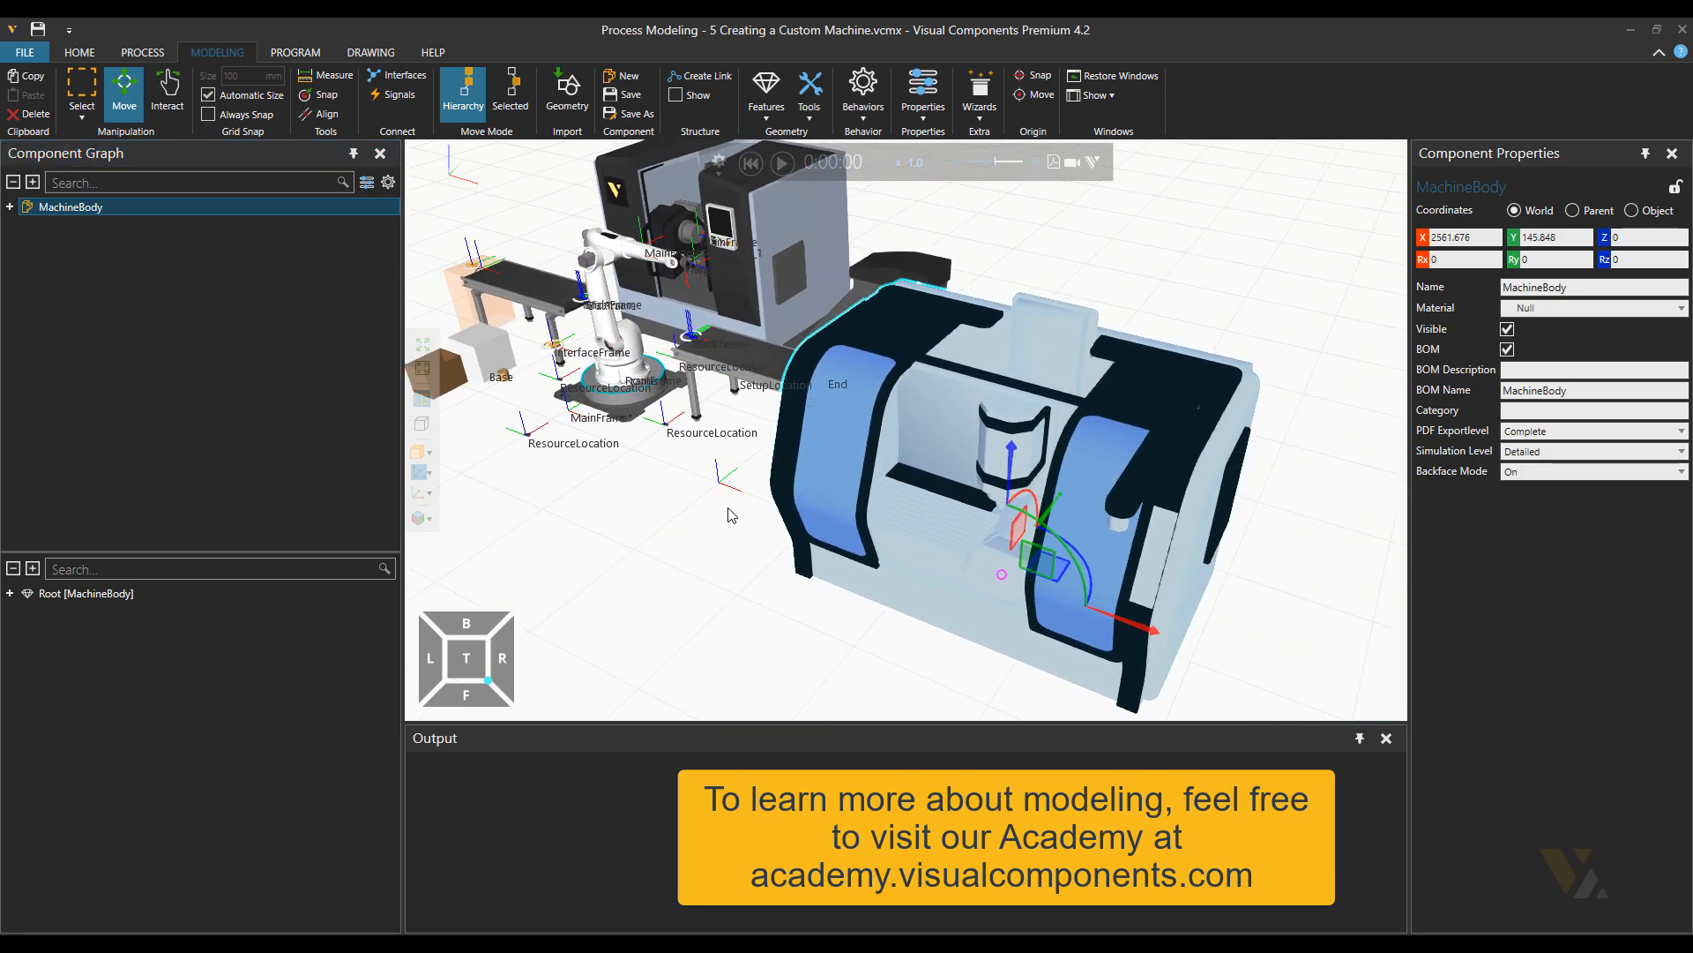
# - Explode the imported MachineBody geometry (Geometry_0) into separate features
pyautogui.click(948, 554)
pyautogui.rightClick(162, 630)
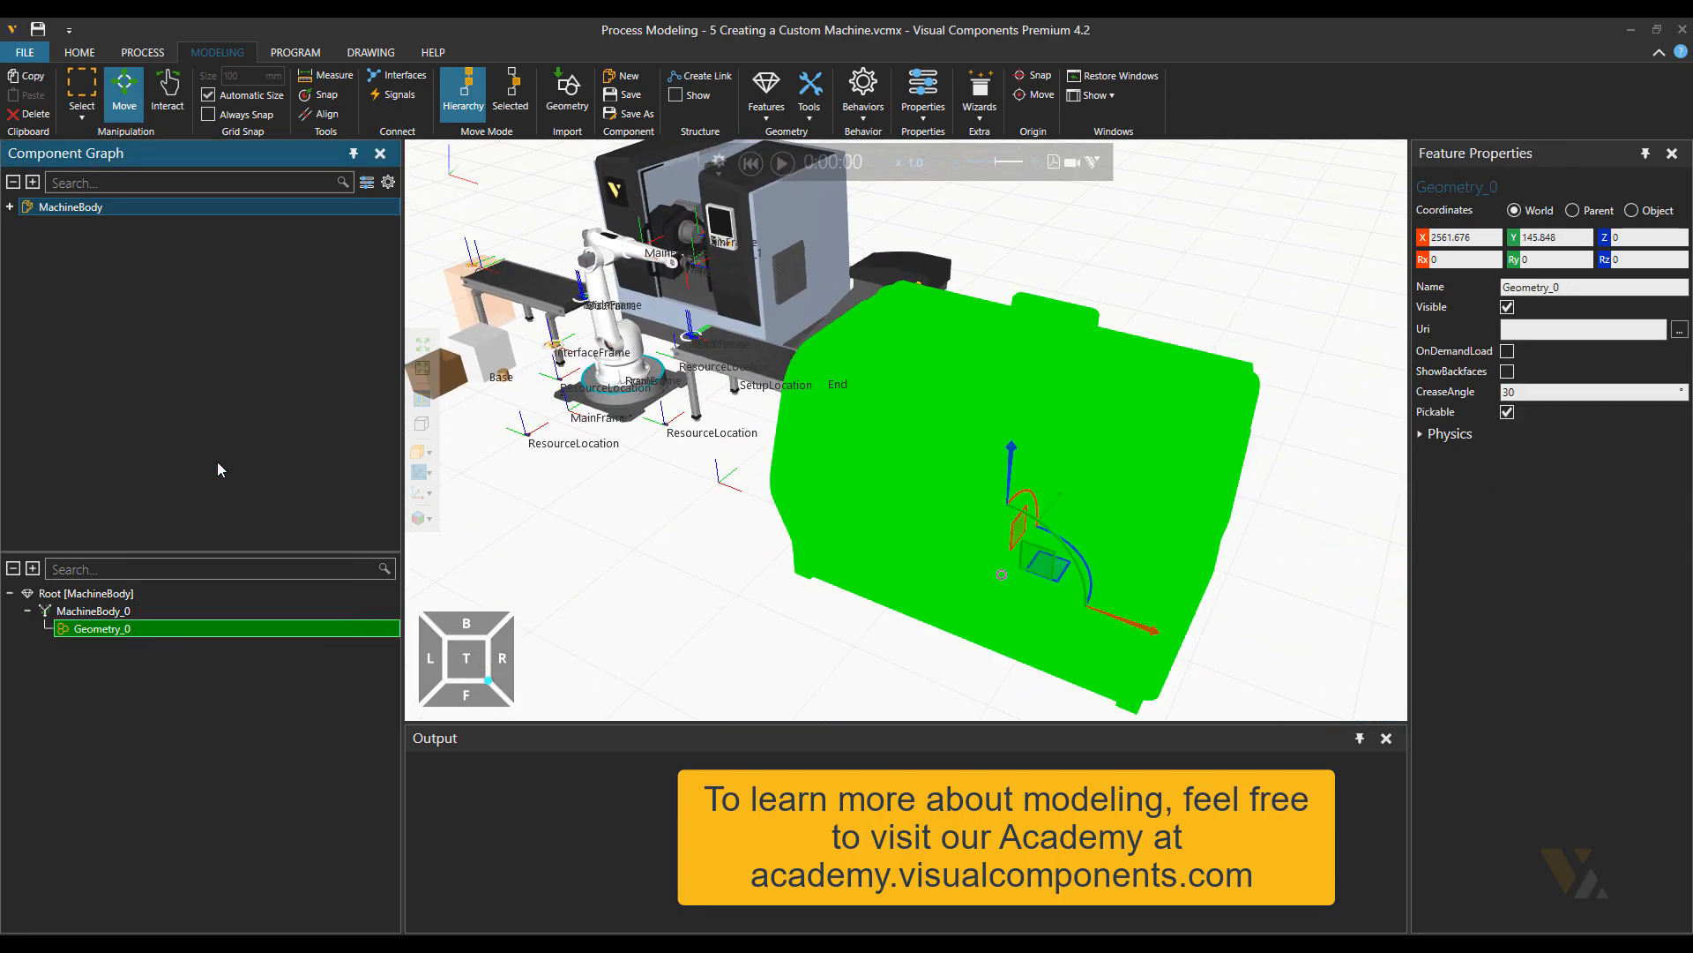
pyautogui.click(220, 467)
# - Extract the left door's blue panel and black frame together into their own link
pyautogui.click(836, 469)
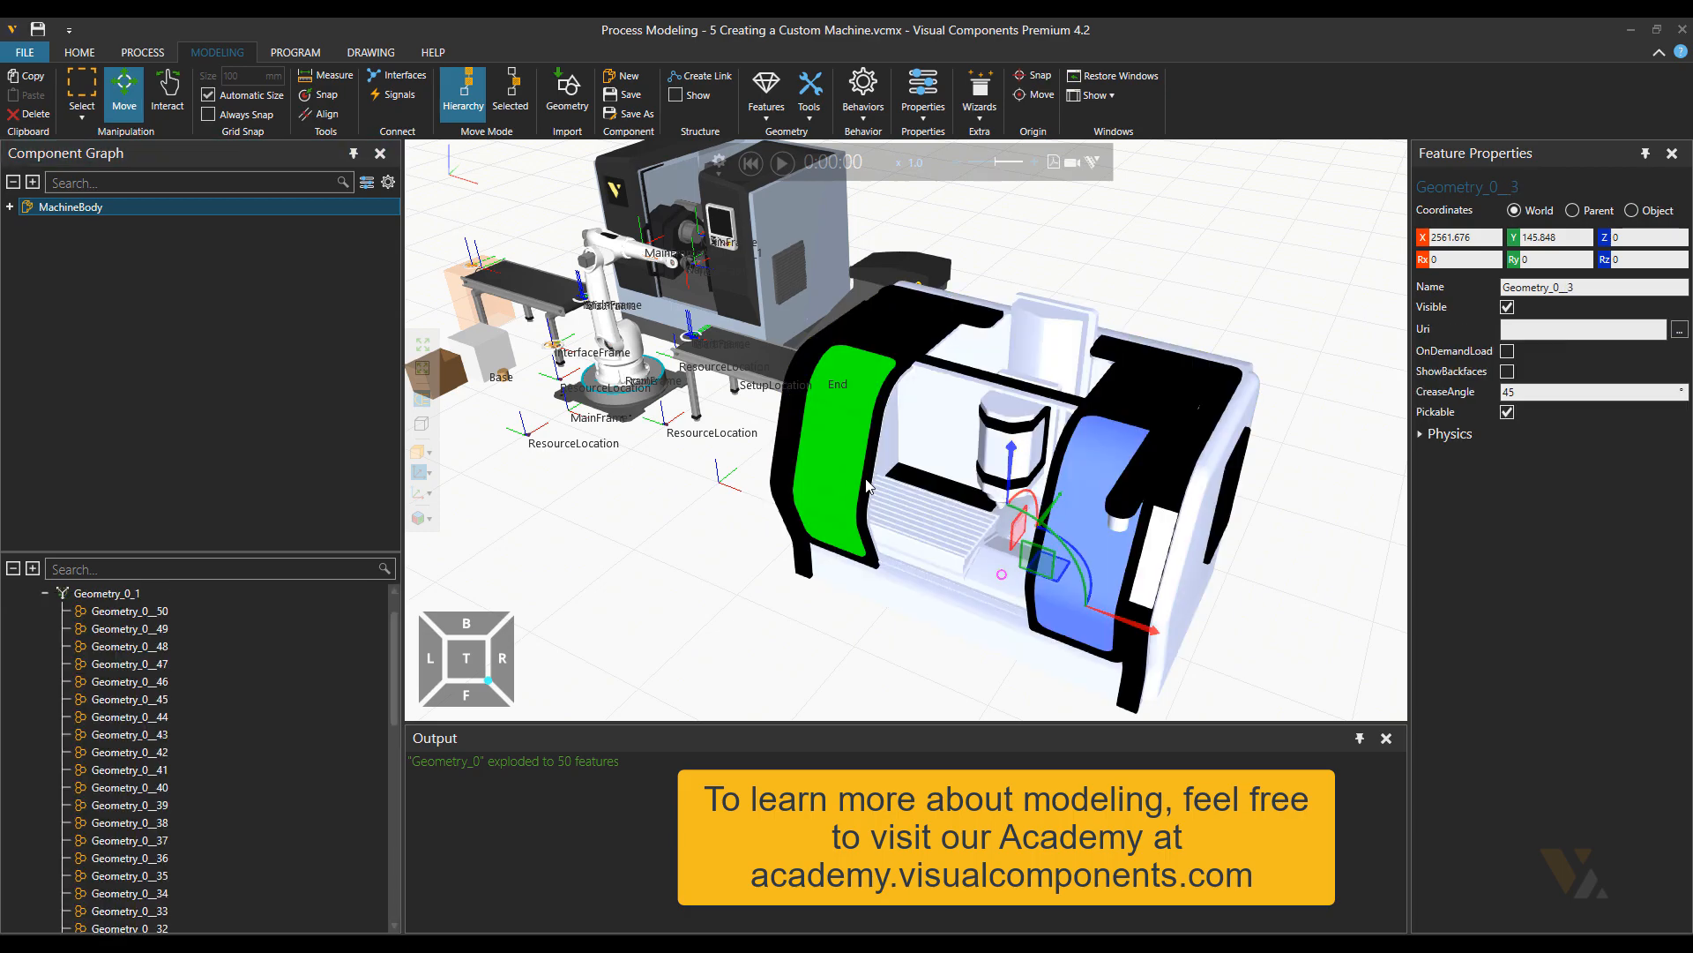
pyautogui.rightClick(836, 485)
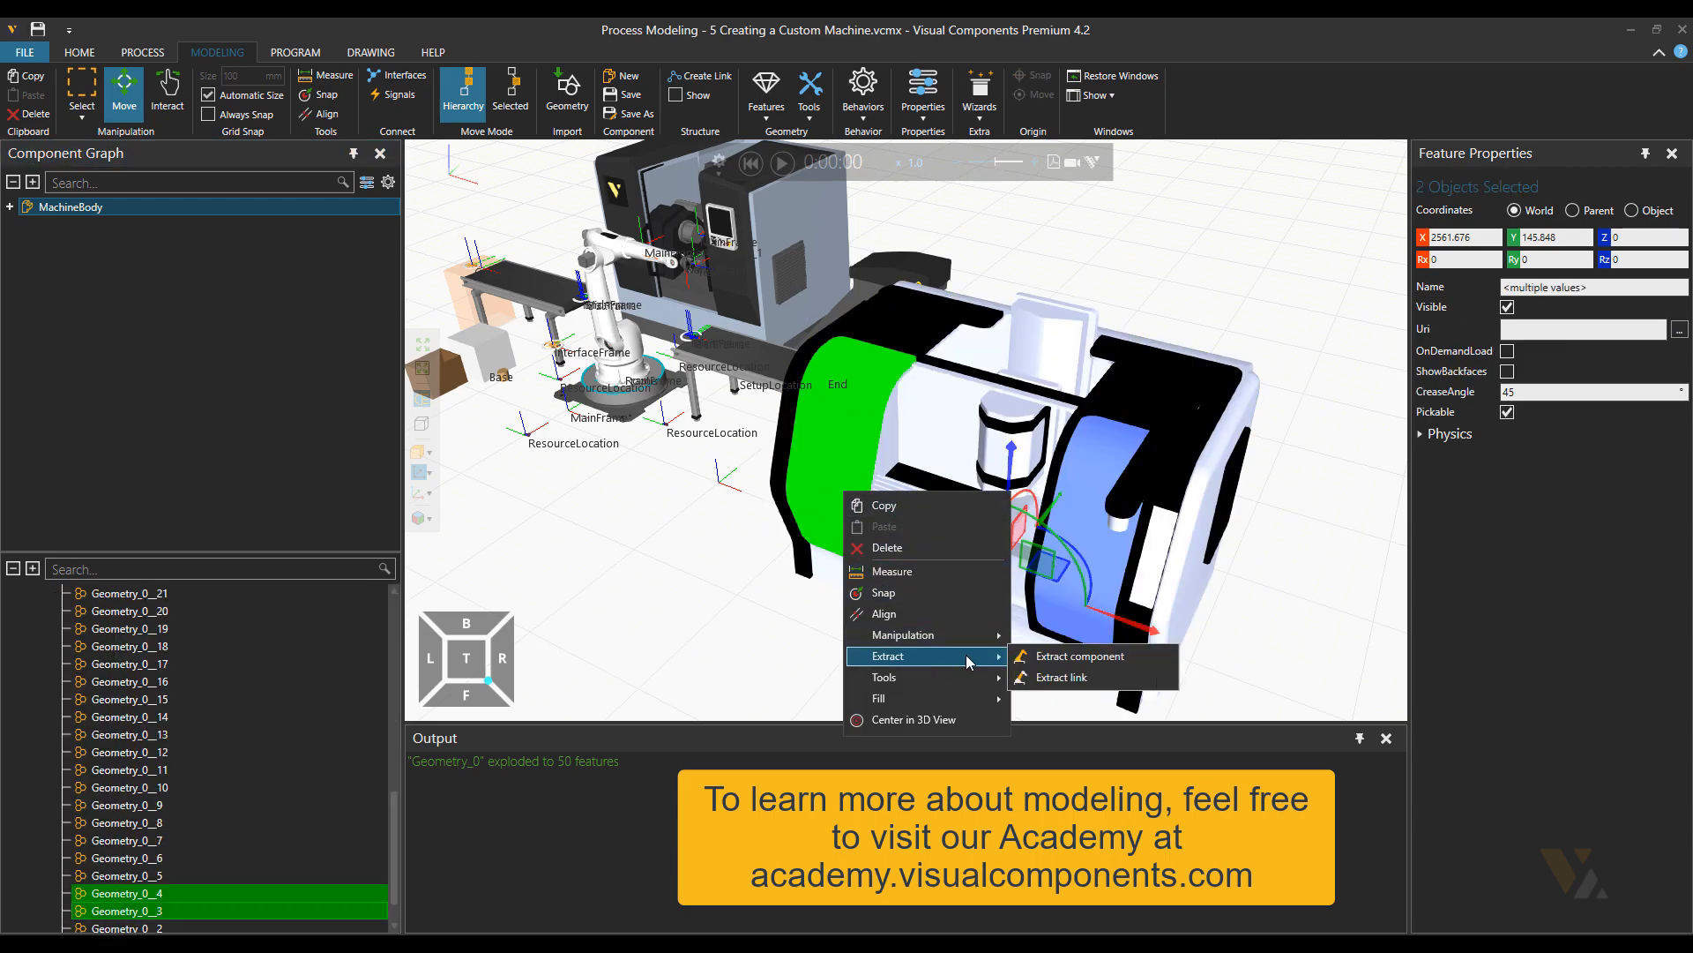
pyautogui.click(1049, 675)
# - Extract the right door's blue panel and black frame together into a second link
pyautogui.click(1103, 464)
pyautogui.keyDown('ctrl'); pyautogui.click(1063, 452); pyautogui.keyUp('ctrl')
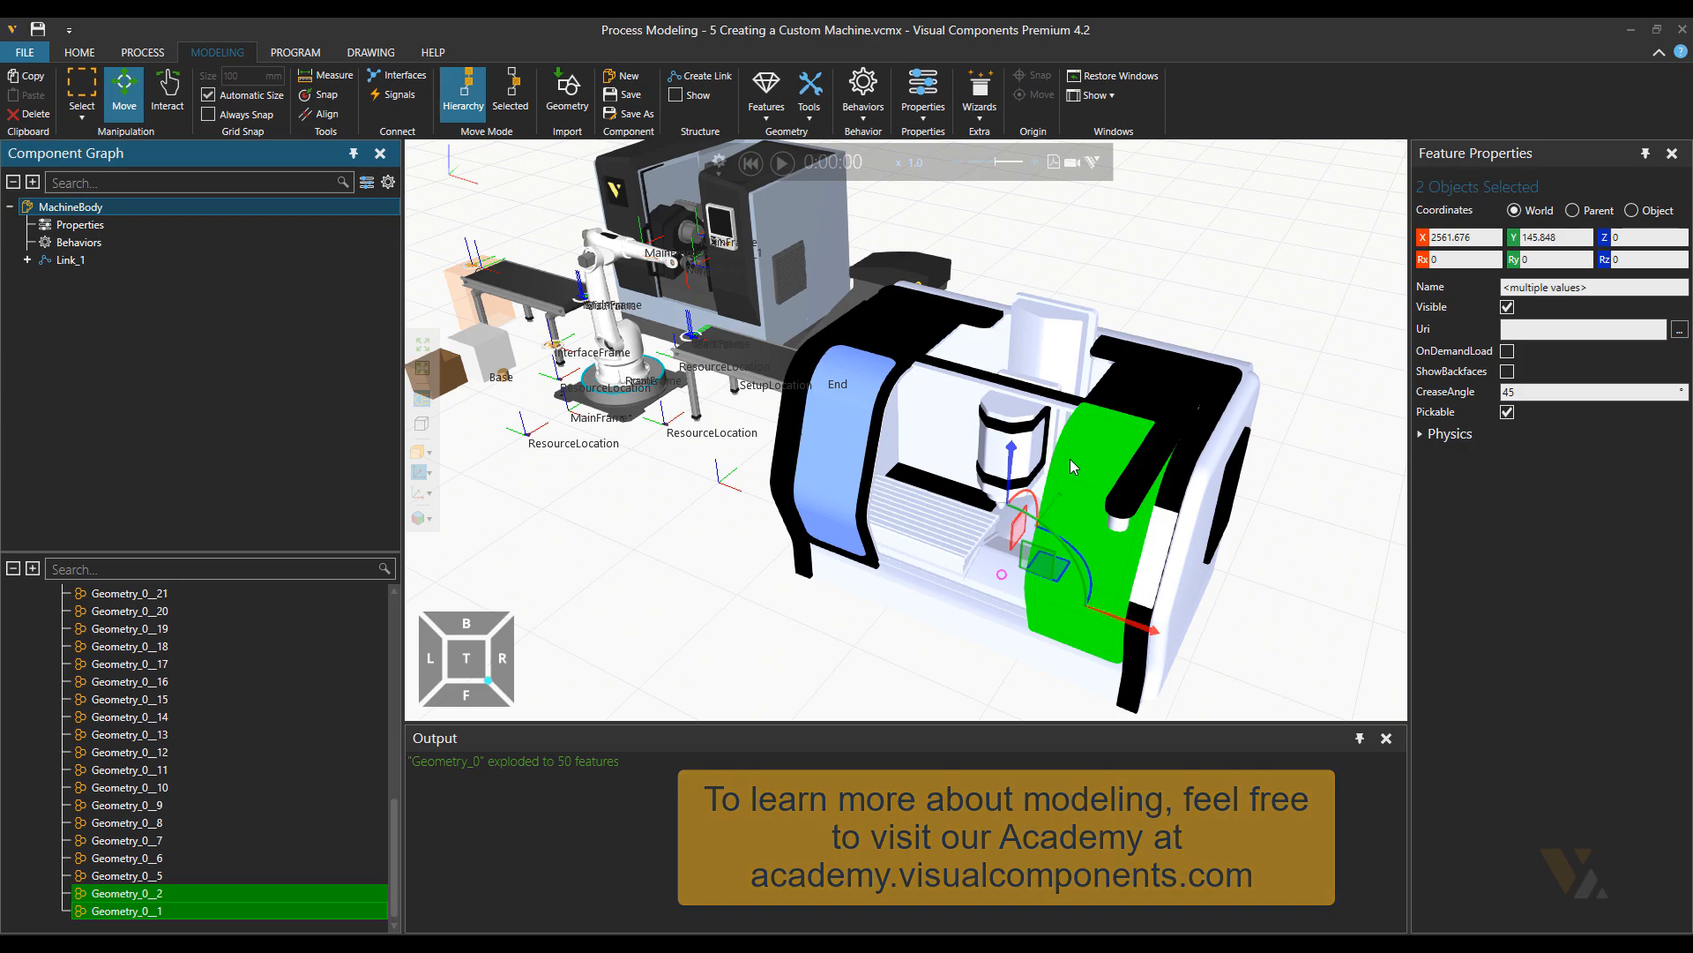
pyautogui.rightClick(1069, 458)
pyautogui.moveTo(1128, 602)
pyautogui.click(1296, 646)
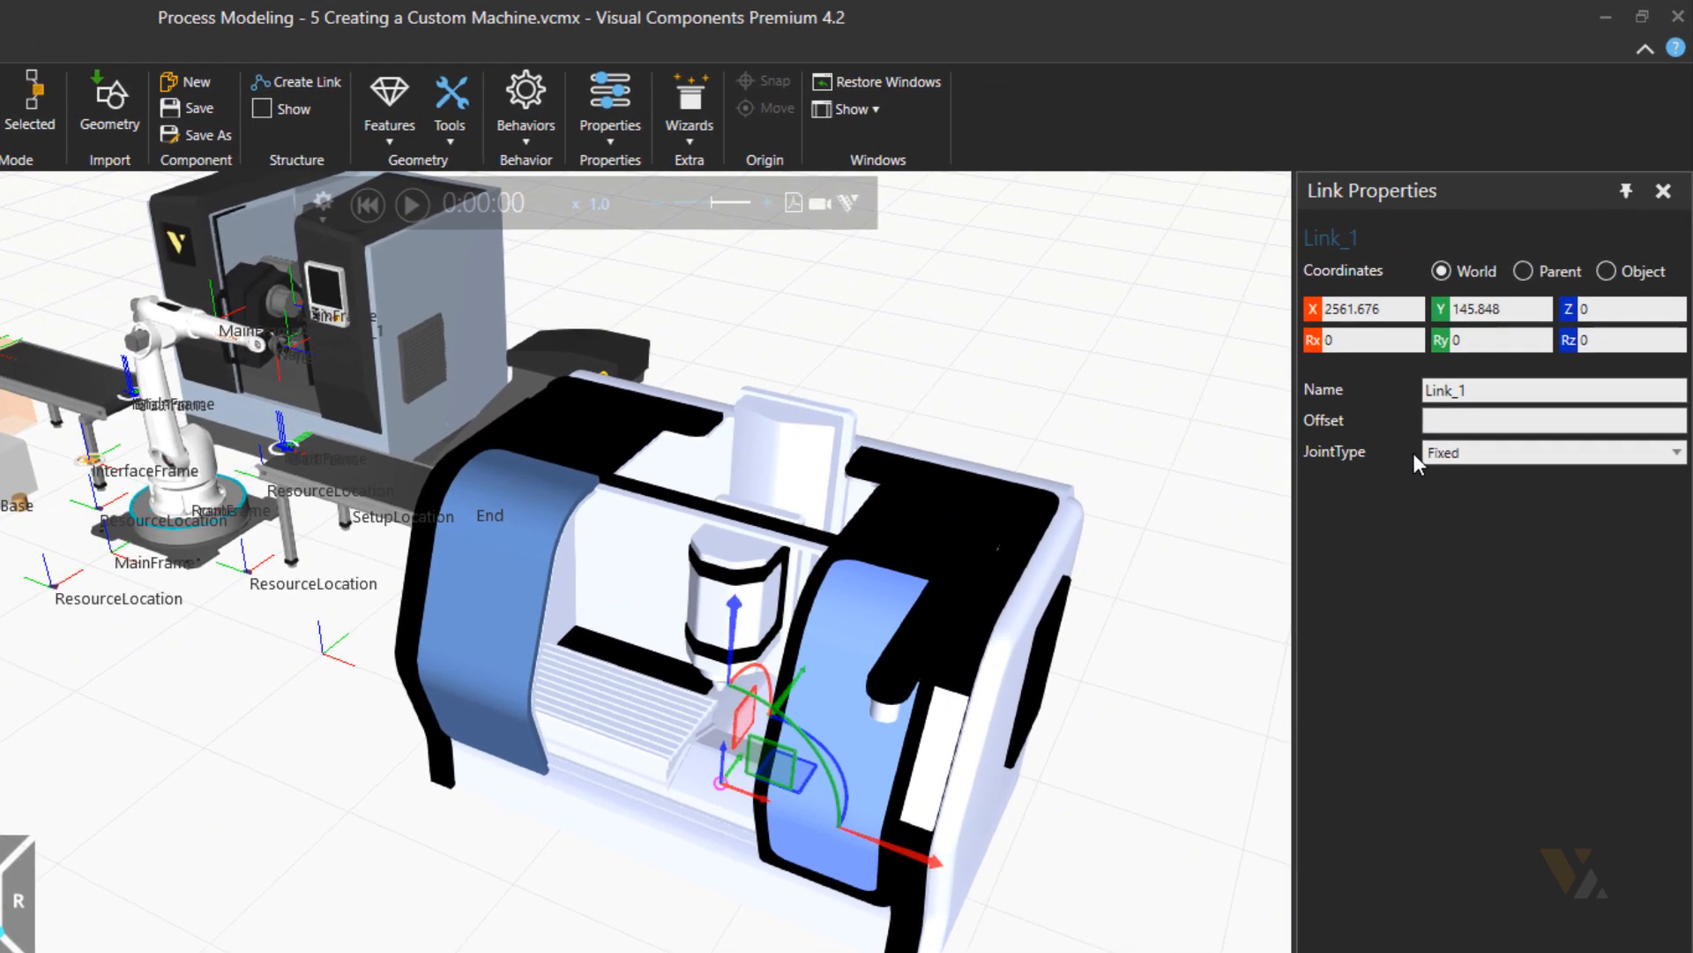
# - Make Link_1 a translational joint along +X, name the joint Door and assign it a servo controller
pyautogui.click(1456, 416)
pyautogui.click(1476, 490)
pyautogui.click(1500, 483)
pyautogui.click(1465, 502)
pyautogui.moveTo(1444, 569); pyautogui.dragTo(1337, 612)
pyautogui.press('Return')
pyautogui.click(1483, 600)
pyautogui.click(1501, 652)
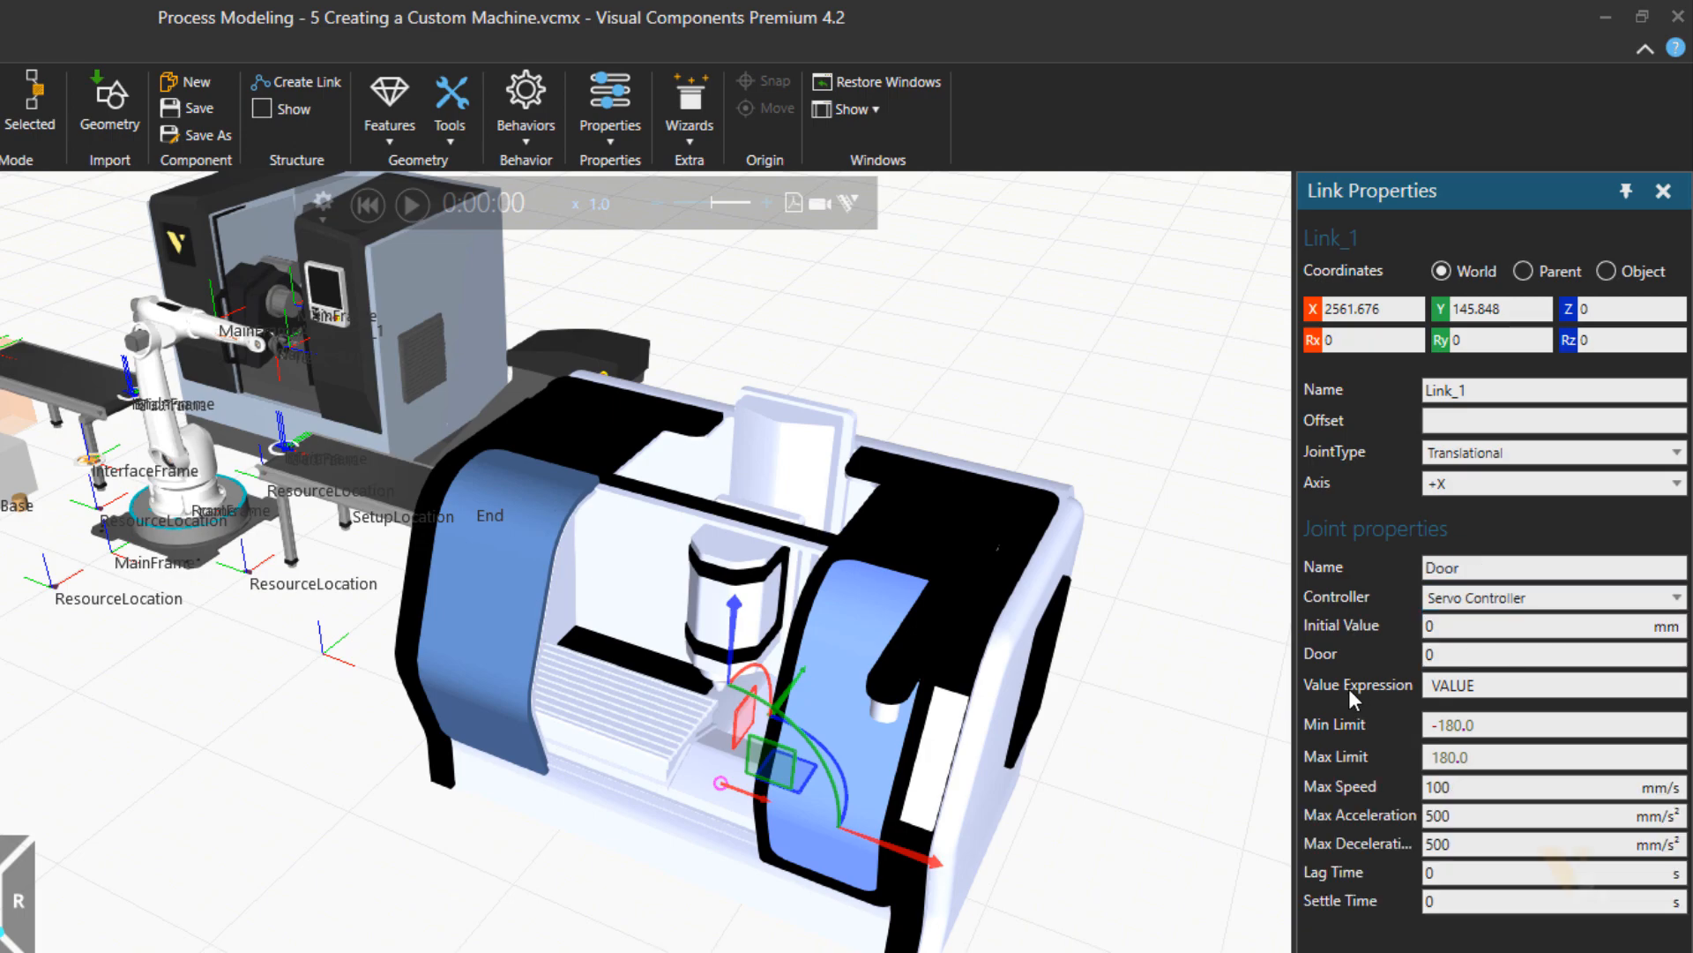
# - Limit the Door joint's travel to a minimum of 0 and a maximum of 550
pyautogui.moveTo(1490, 720); pyautogui.dragTo(1320, 704)
pyautogui.write('0')
pyautogui.press('Tab')
pyautogui.write('550')
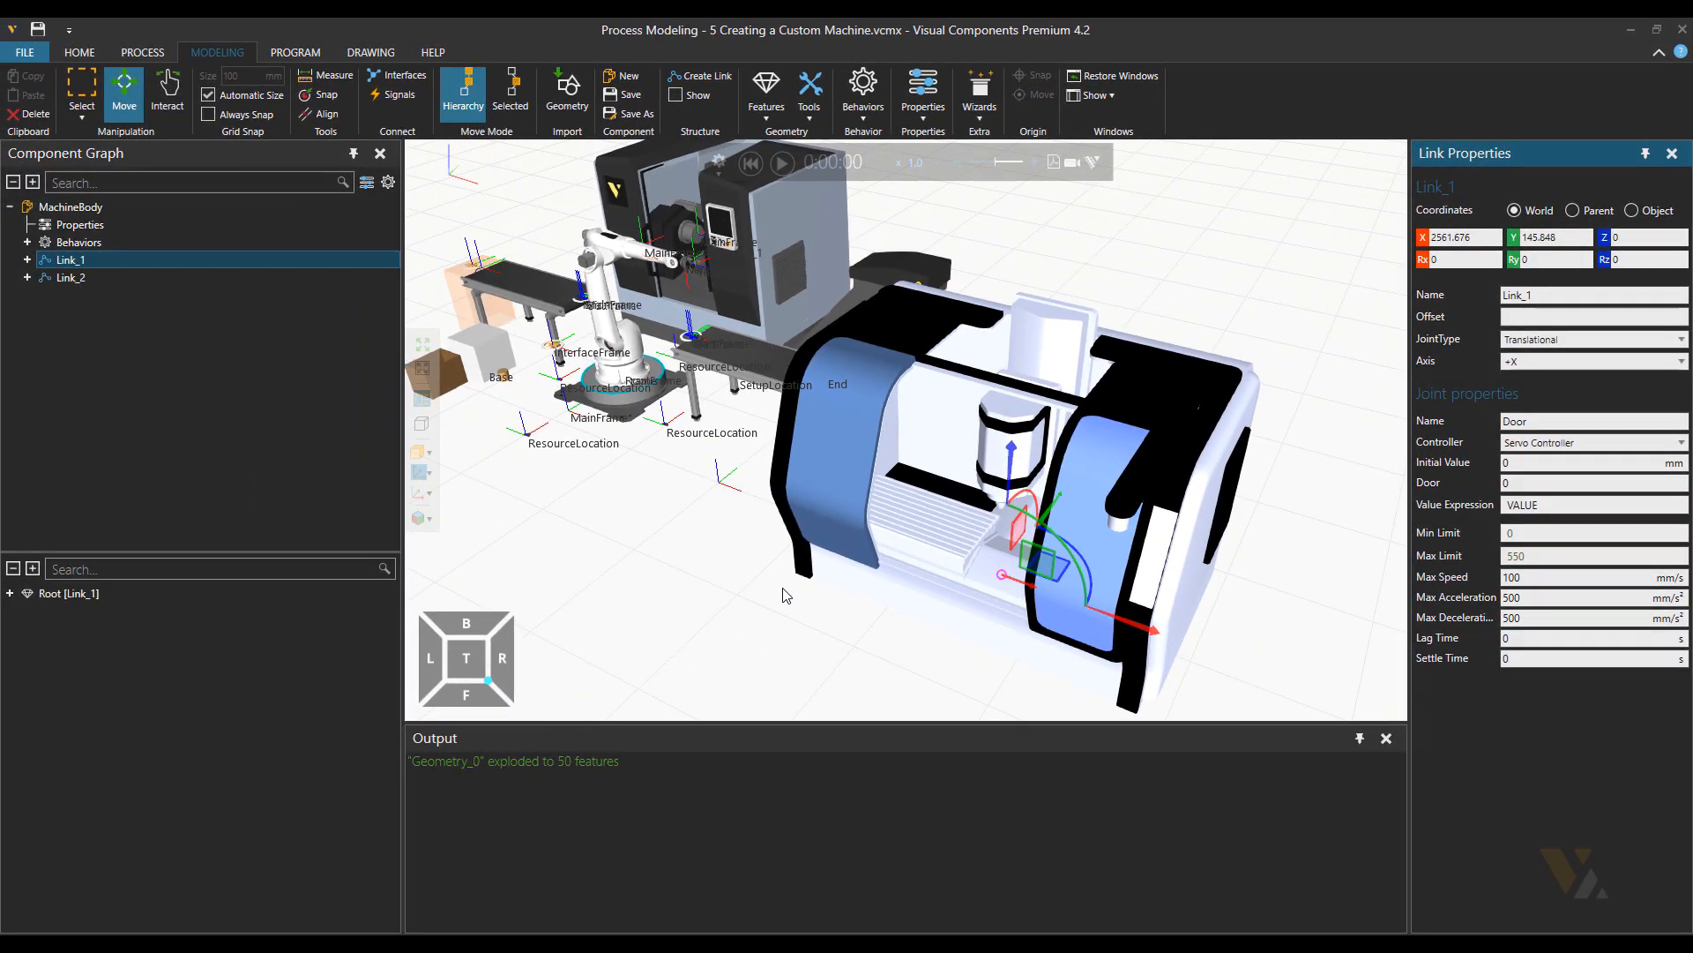
# - Make Link_2 a translational follower driven by Door along -X, and jog the doors to test their motion
pyautogui.click(152, 278)
pyautogui.click(1542, 340)
pyautogui.click(1481, 527)
pyautogui.click(1493, 459)
pyautogui.click(1524, 582)
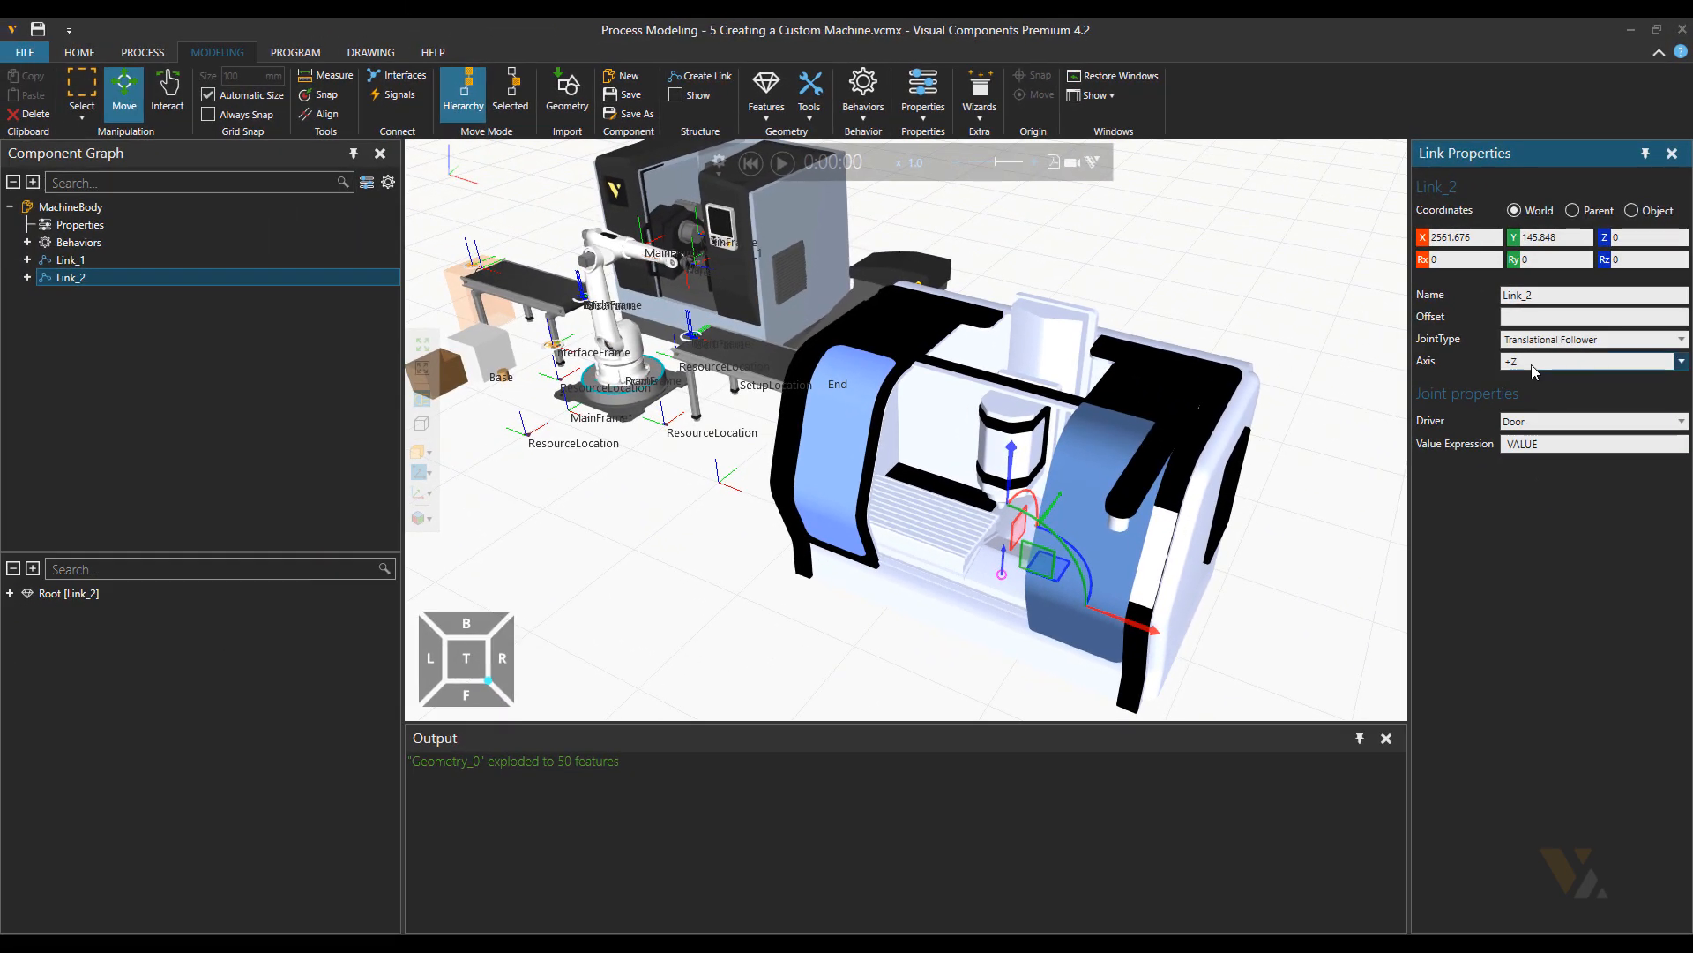
pyautogui.click(1472, 484)
pyautogui.click(1546, 398)
pyautogui.click(167, 95)
pyautogui.moveTo(825, 455)
pyautogui.mouseDown()
pyautogui.moveTo(883, 478)
pyautogui.moveTo(845, 456)
pyautogui.mouseUp()
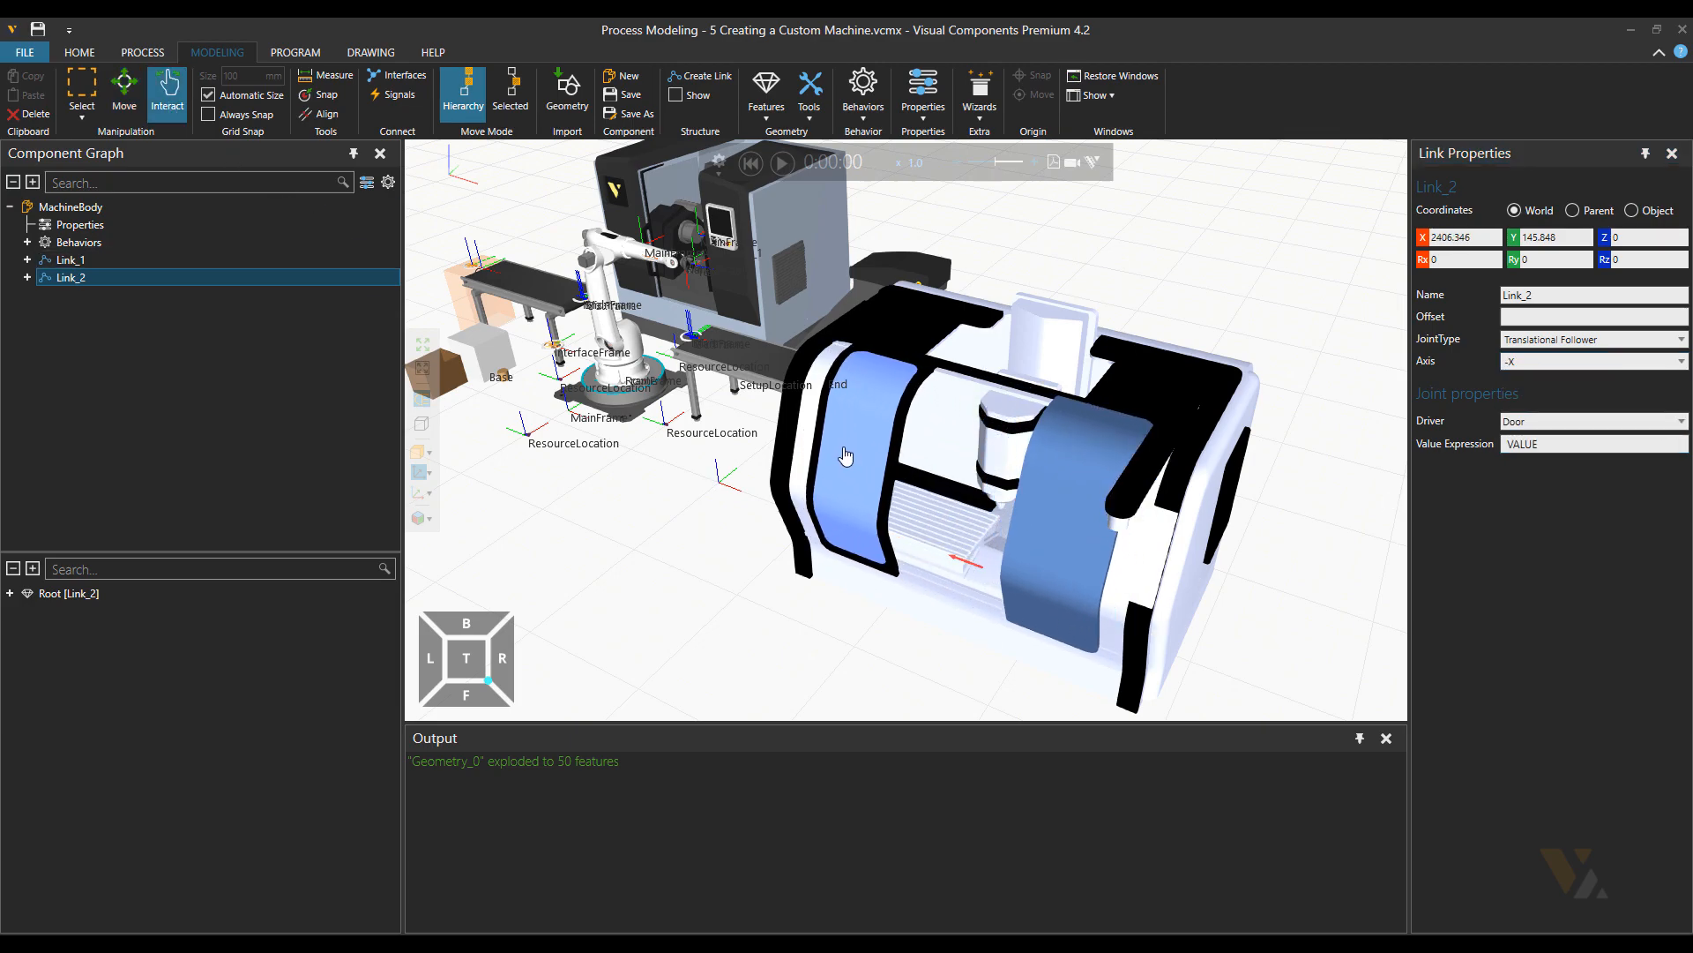
# - Assign the light_orange material to the new machine's worktable, spindle housing and front arm
pyautogui.click(812, 104)
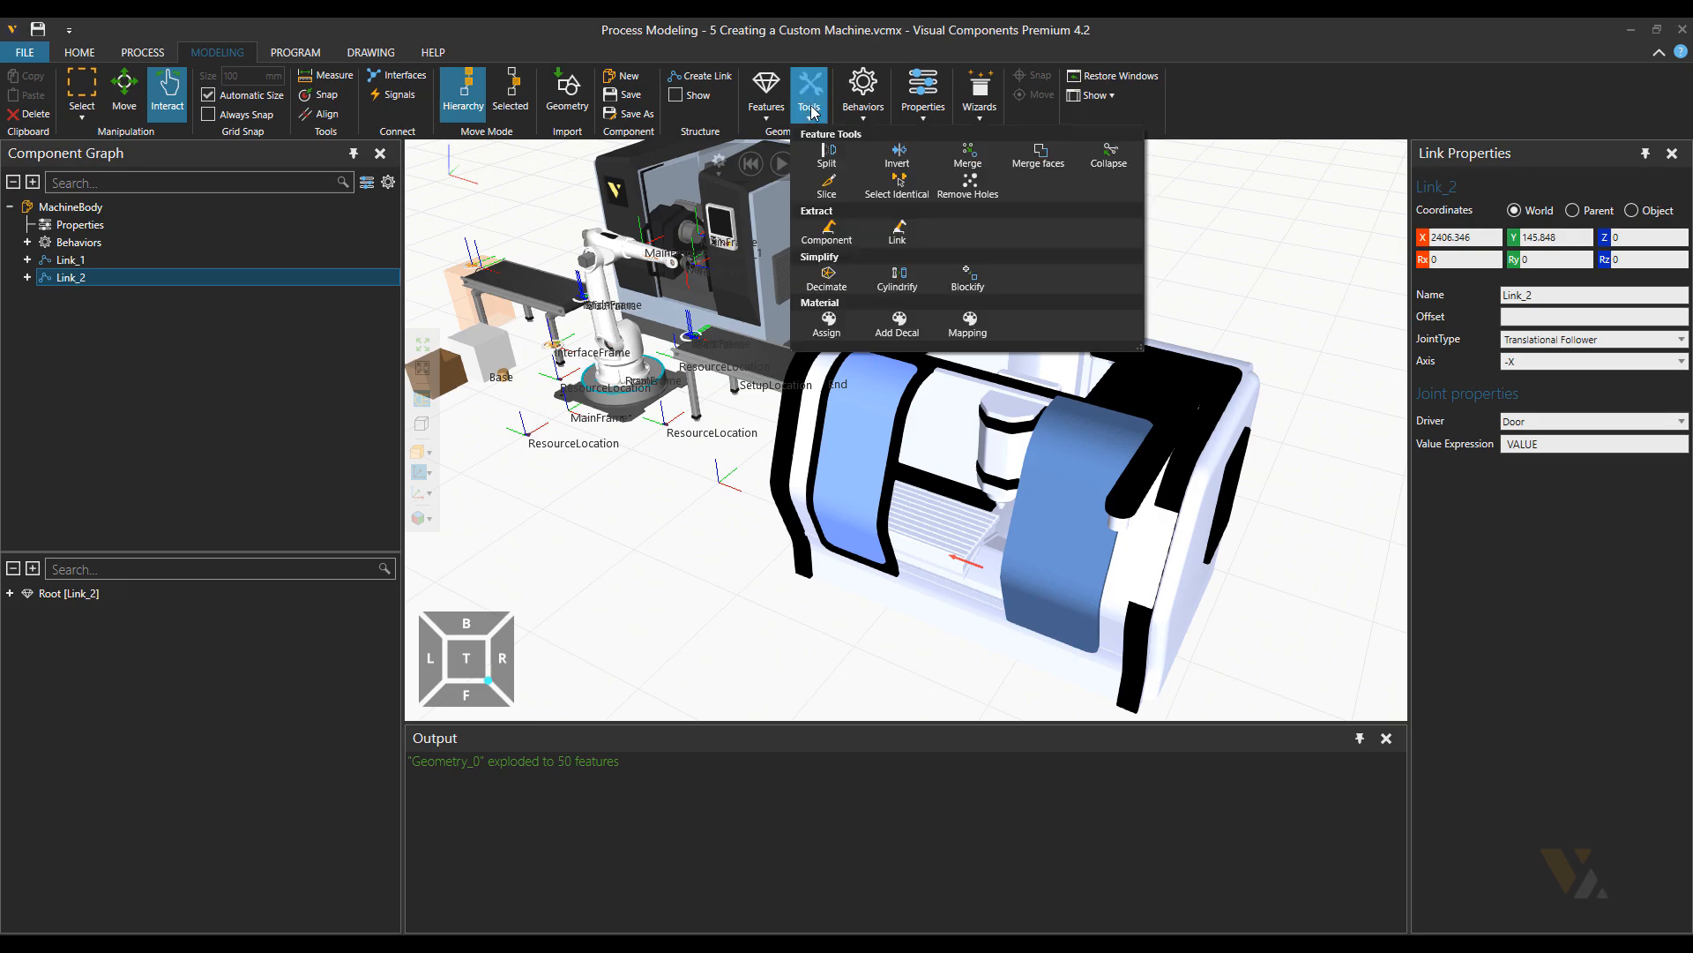
pyautogui.click(827, 321)
pyautogui.click(1440, 313)
pyautogui.write('ora')
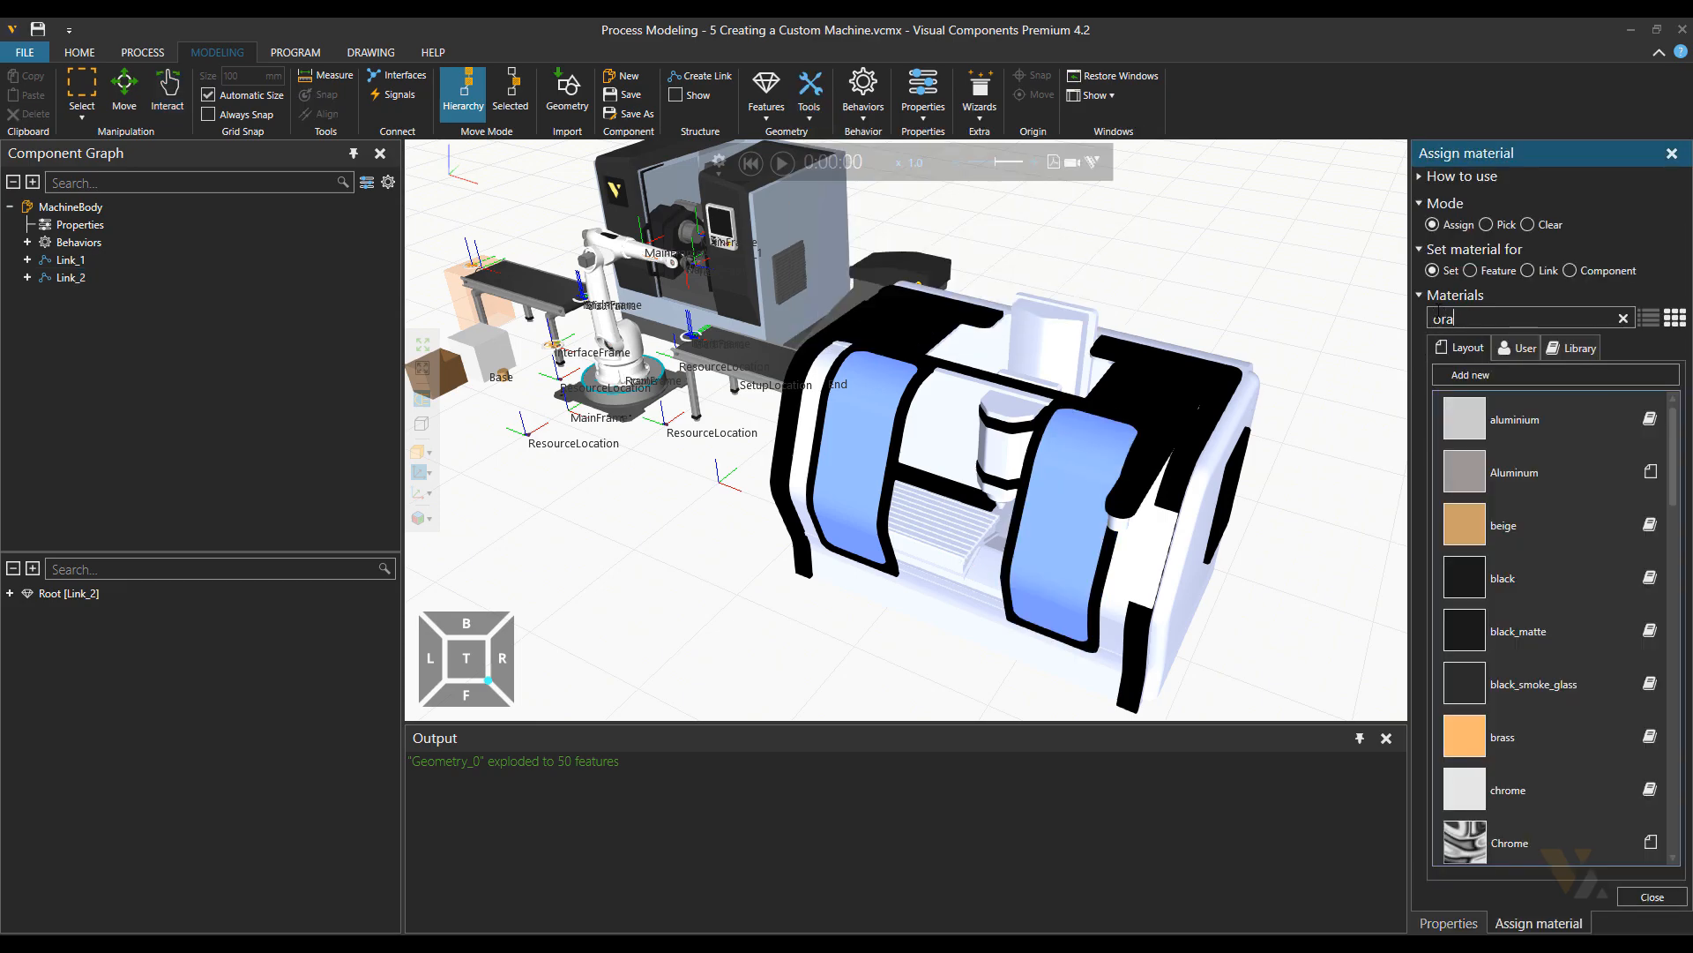
pyautogui.write('nge')
pyautogui.click(1539, 432)
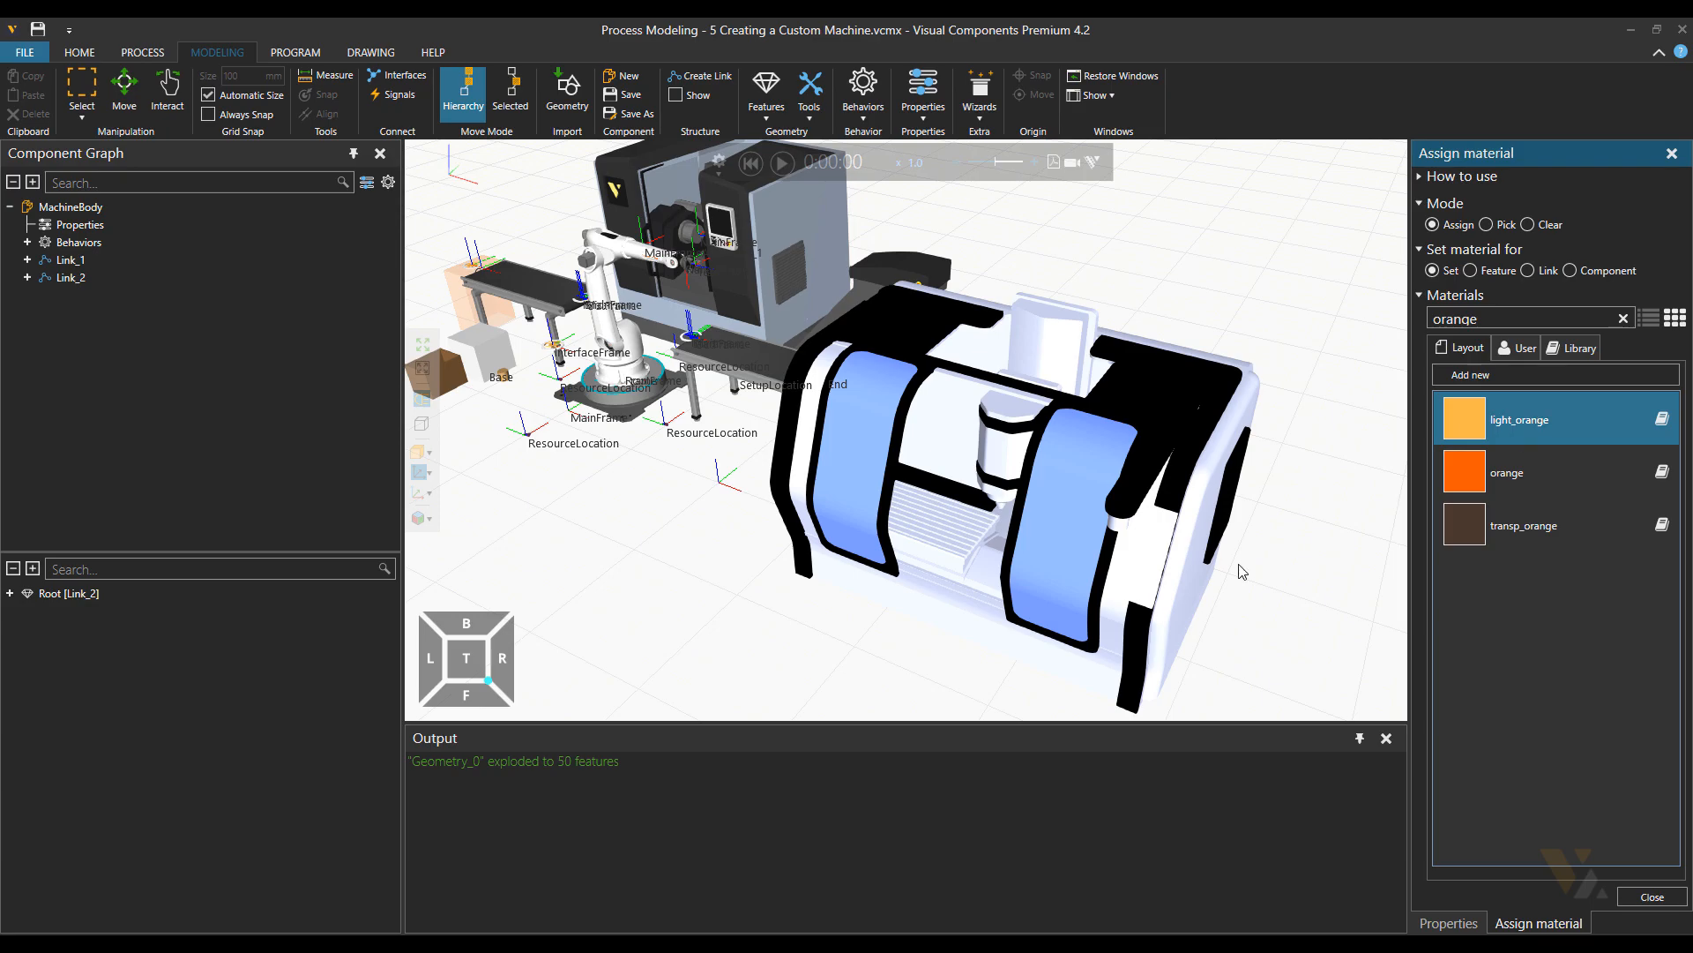
pyautogui.click(1007, 545)
pyautogui.scroll(3, 949, 578)
pyautogui.click(1018, 469)
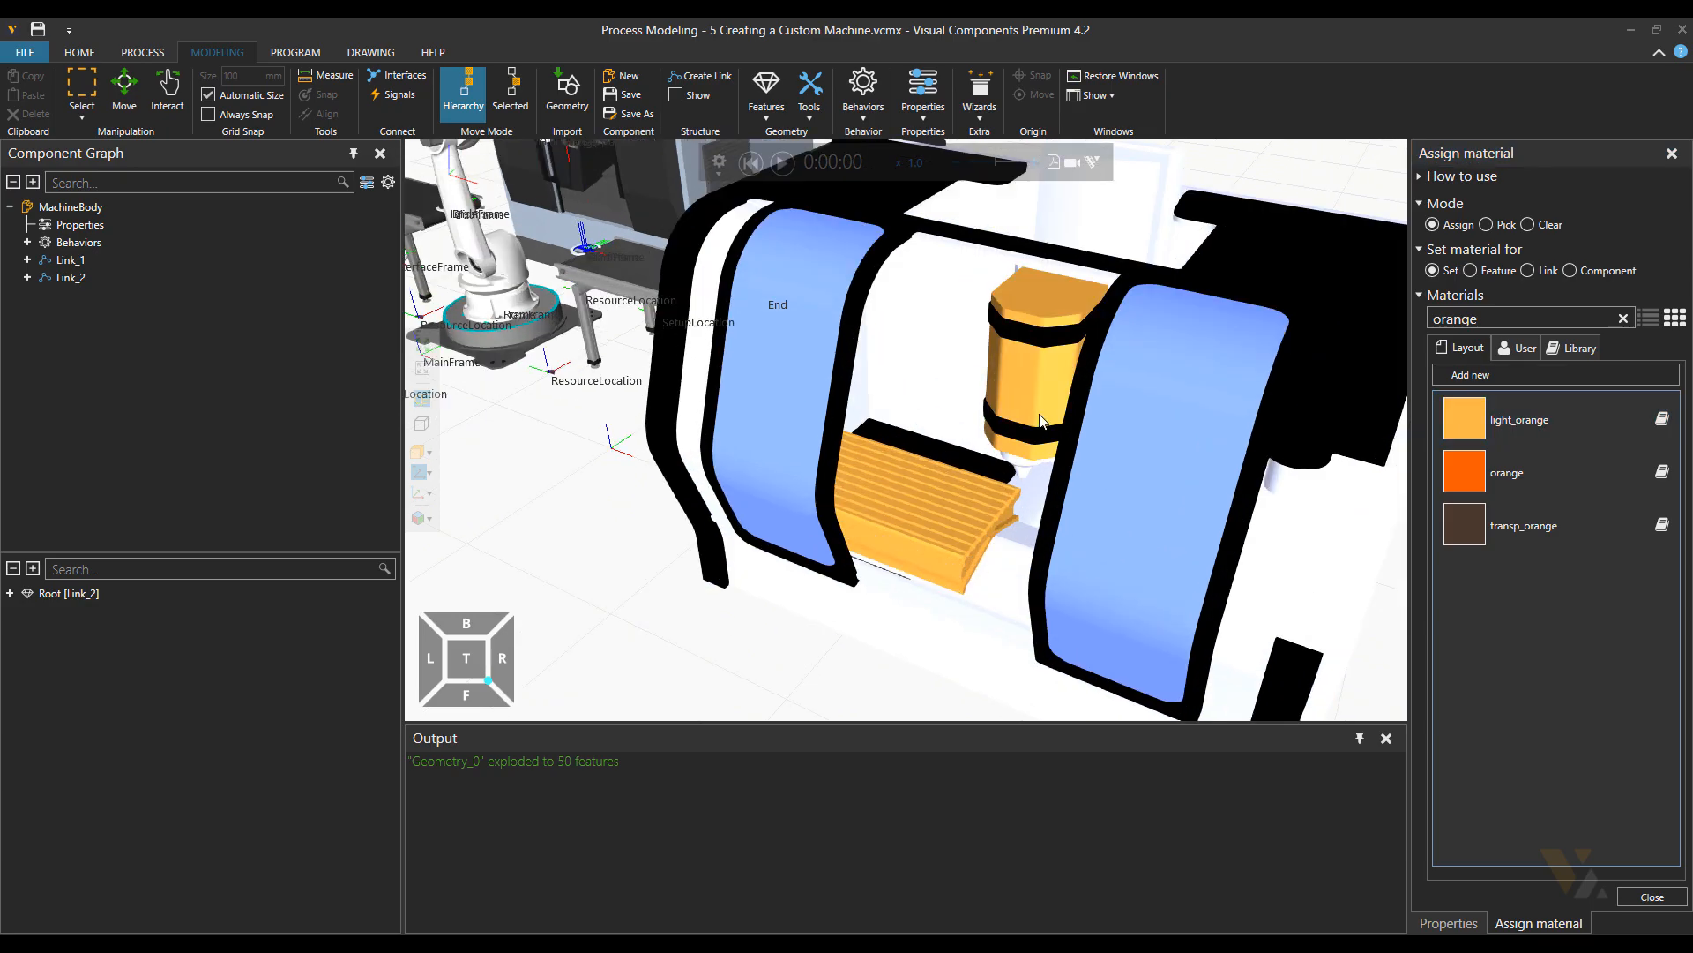
pyautogui.click(1310, 395)
pyautogui.moveTo(1134, 462); pyautogui.dragTo(1062, 465, button='right')
# - Select all the worktable geometries and move them along +X toward the right door
pyautogui.click(124, 91)
pyautogui.click(924, 517)
pyautogui.keyDown('ctrl'); pyautogui.click(922, 538); pyautogui.keyUp('ctrl')
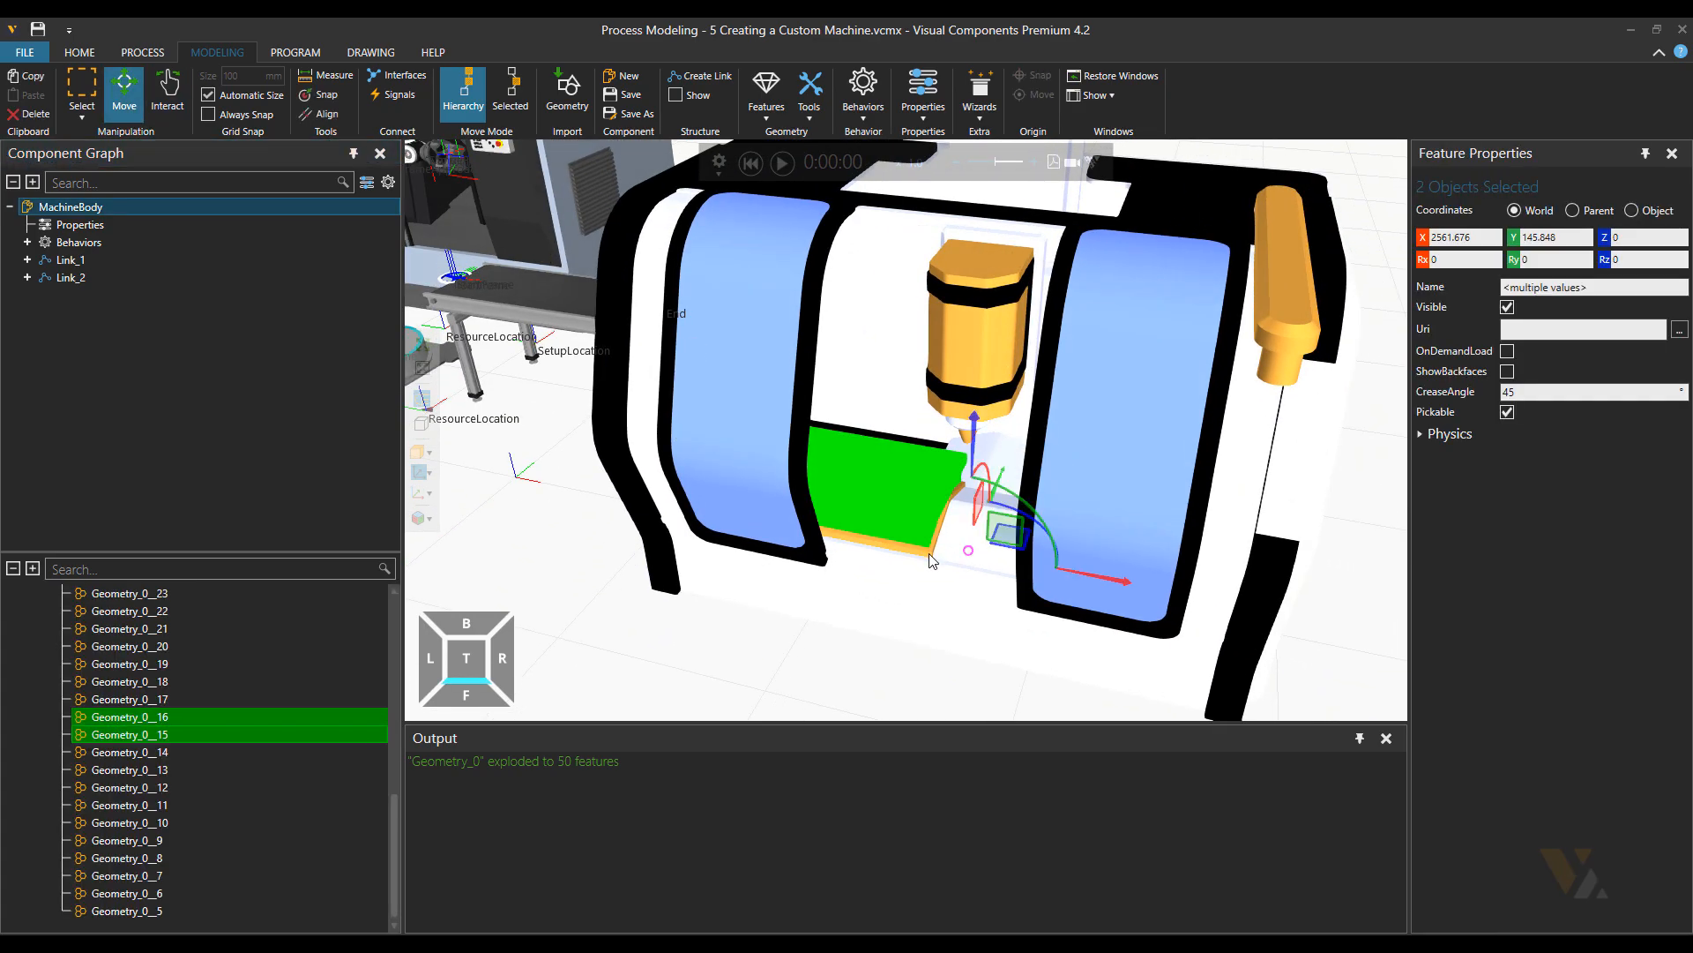
pyautogui.keyDown('ctrl'); pyautogui.click(933, 557); pyautogui.keyUp('ctrl')
pyautogui.moveTo(1098, 575); pyautogui.dragTo(1207, 595)
pyautogui.moveTo(1133, 600); pyautogui.dragTo(972, 625, button='right')
# - Slide the doors back to their open position and clear the selection
pyautogui.click(167, 92)
pyautogui.moveTo(763, 467); pyautogui.dragTo(718, 469)
pyautogui.click(136, 106)
pyautogui.moveTo(1155, 535); pyautogui.dragTo(1170, 536)
pyautogui.click(920, 679)
# - Examine the MainFrame, MainFrameApproach_1 and ResourceLocation frames around the existing machine
pyautogui.moveTo(920, 679); pyautogui.dragTo(1197, 561, button='right')
pyautogui.scroll(-2, 922, 439)
pyautogui.moveTo(891, 299); pyautogui.dragTo(939, 338, button='right')
pyautogui.moveTo(904, 176); pyautogui.dragTo(938, 329, button='right')
pyautogui.scroll(2, 982, 306)
pyautogui.scroll(-2, 1102, 362)
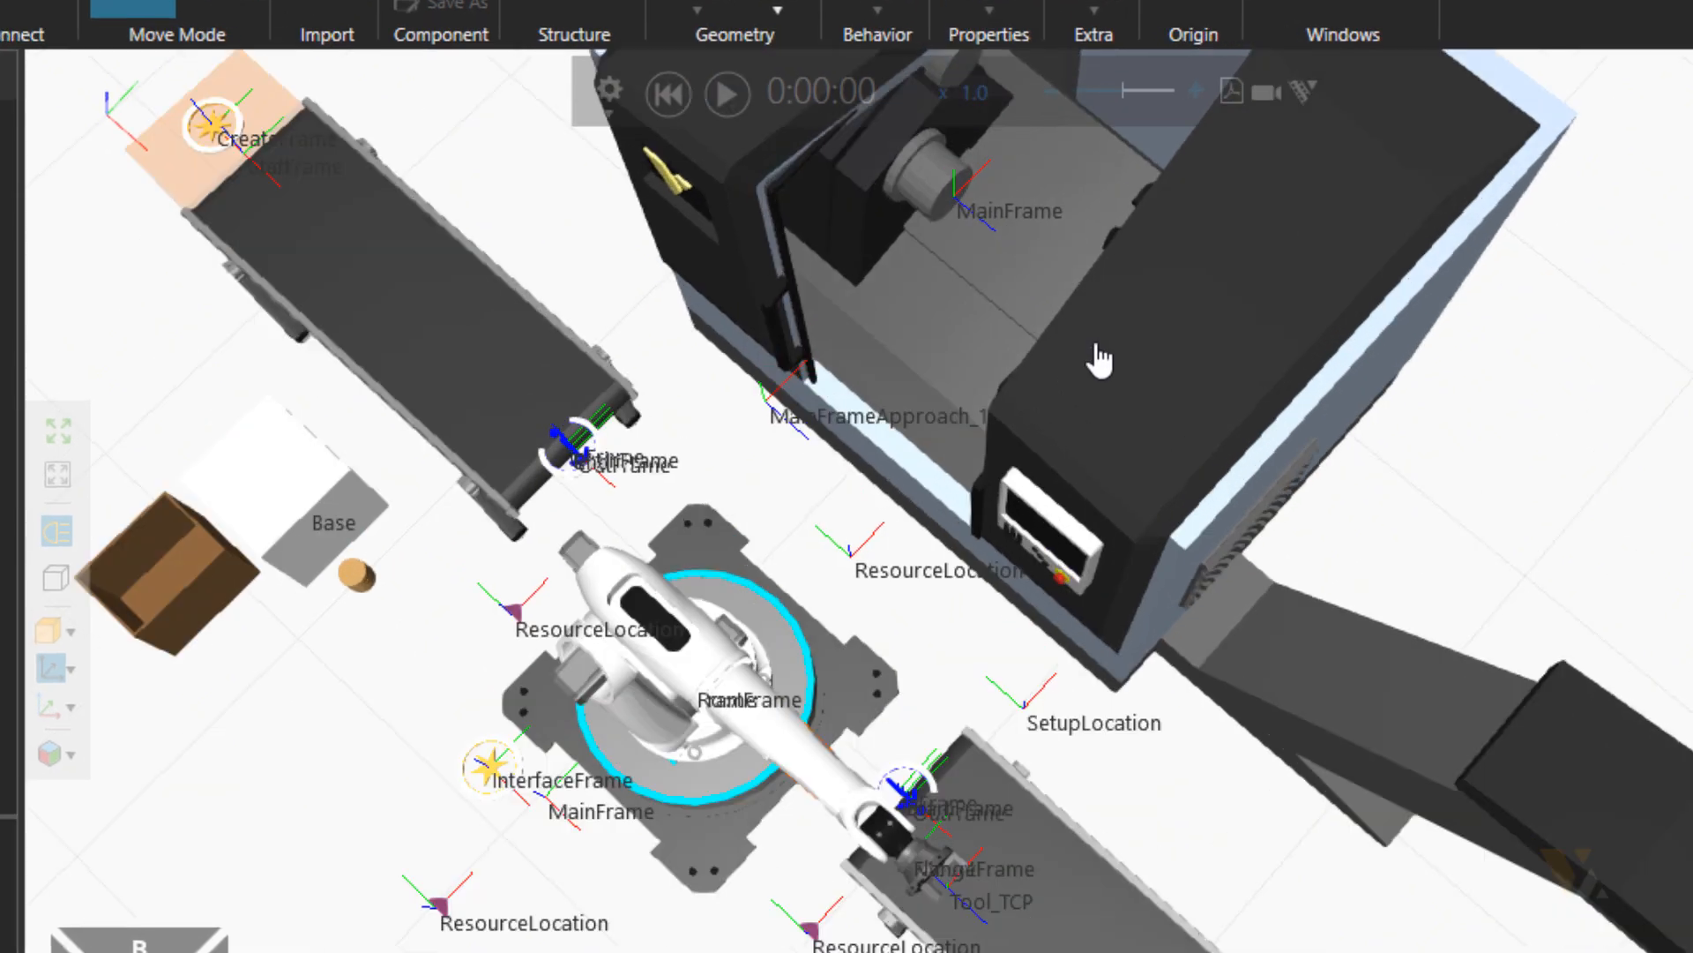
pyautogui.scroll(3, 1173, 389)
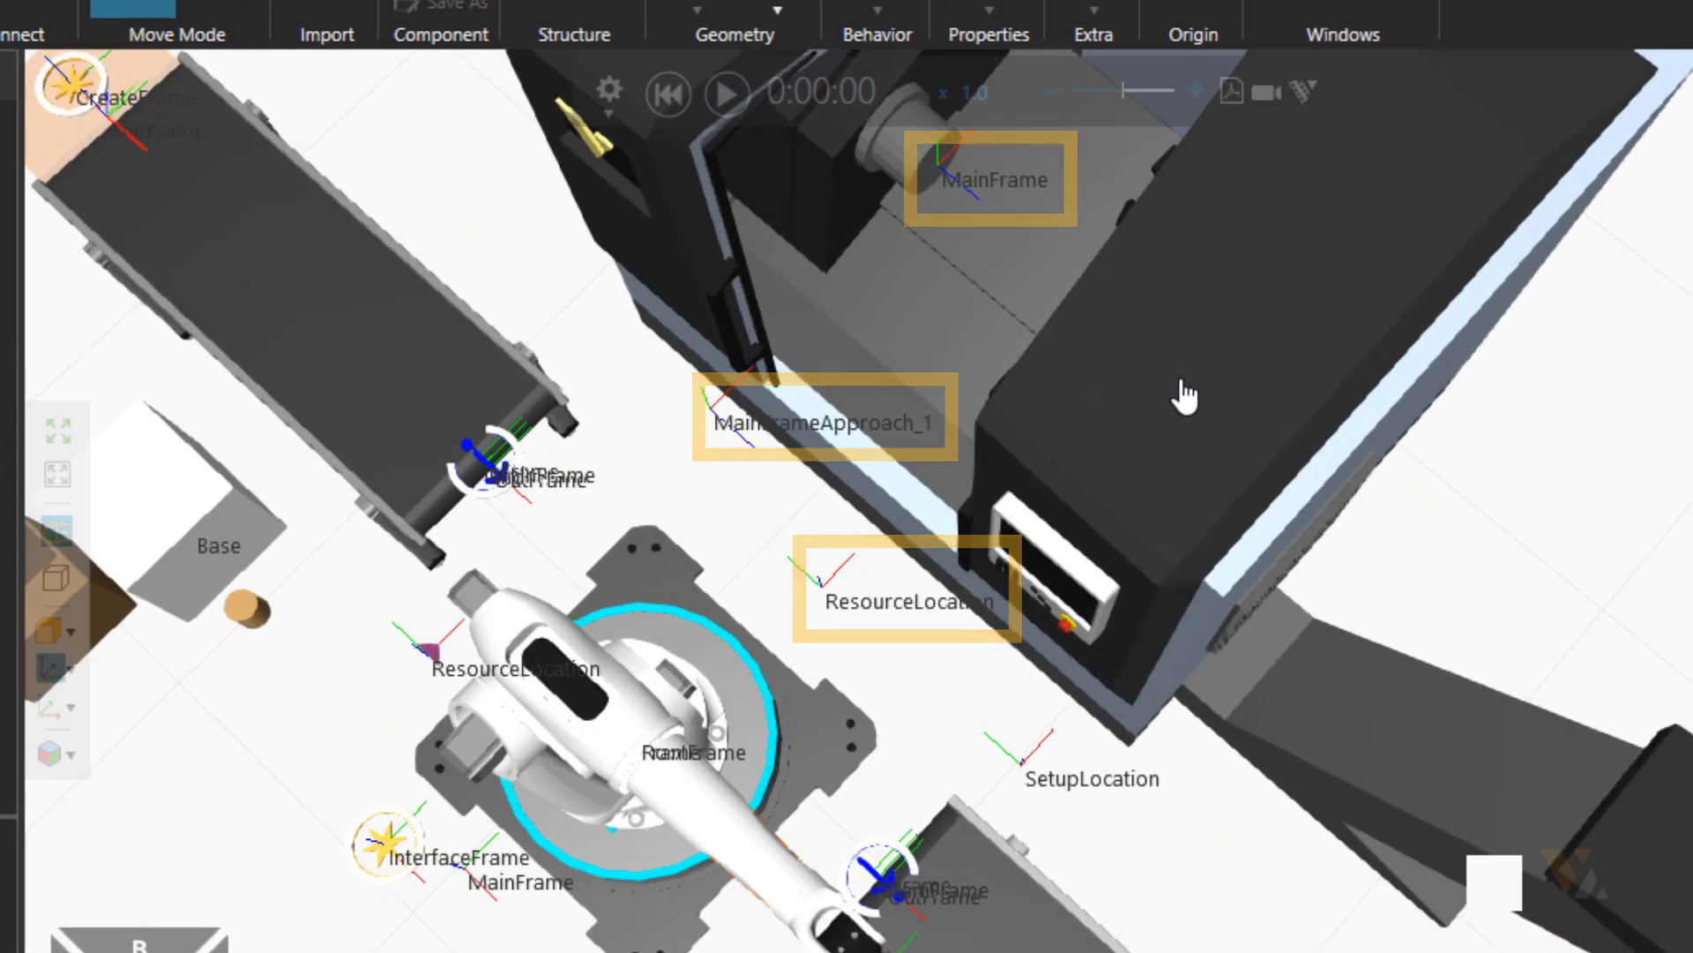
pyautogui.scroll(-3, 1183, 383)
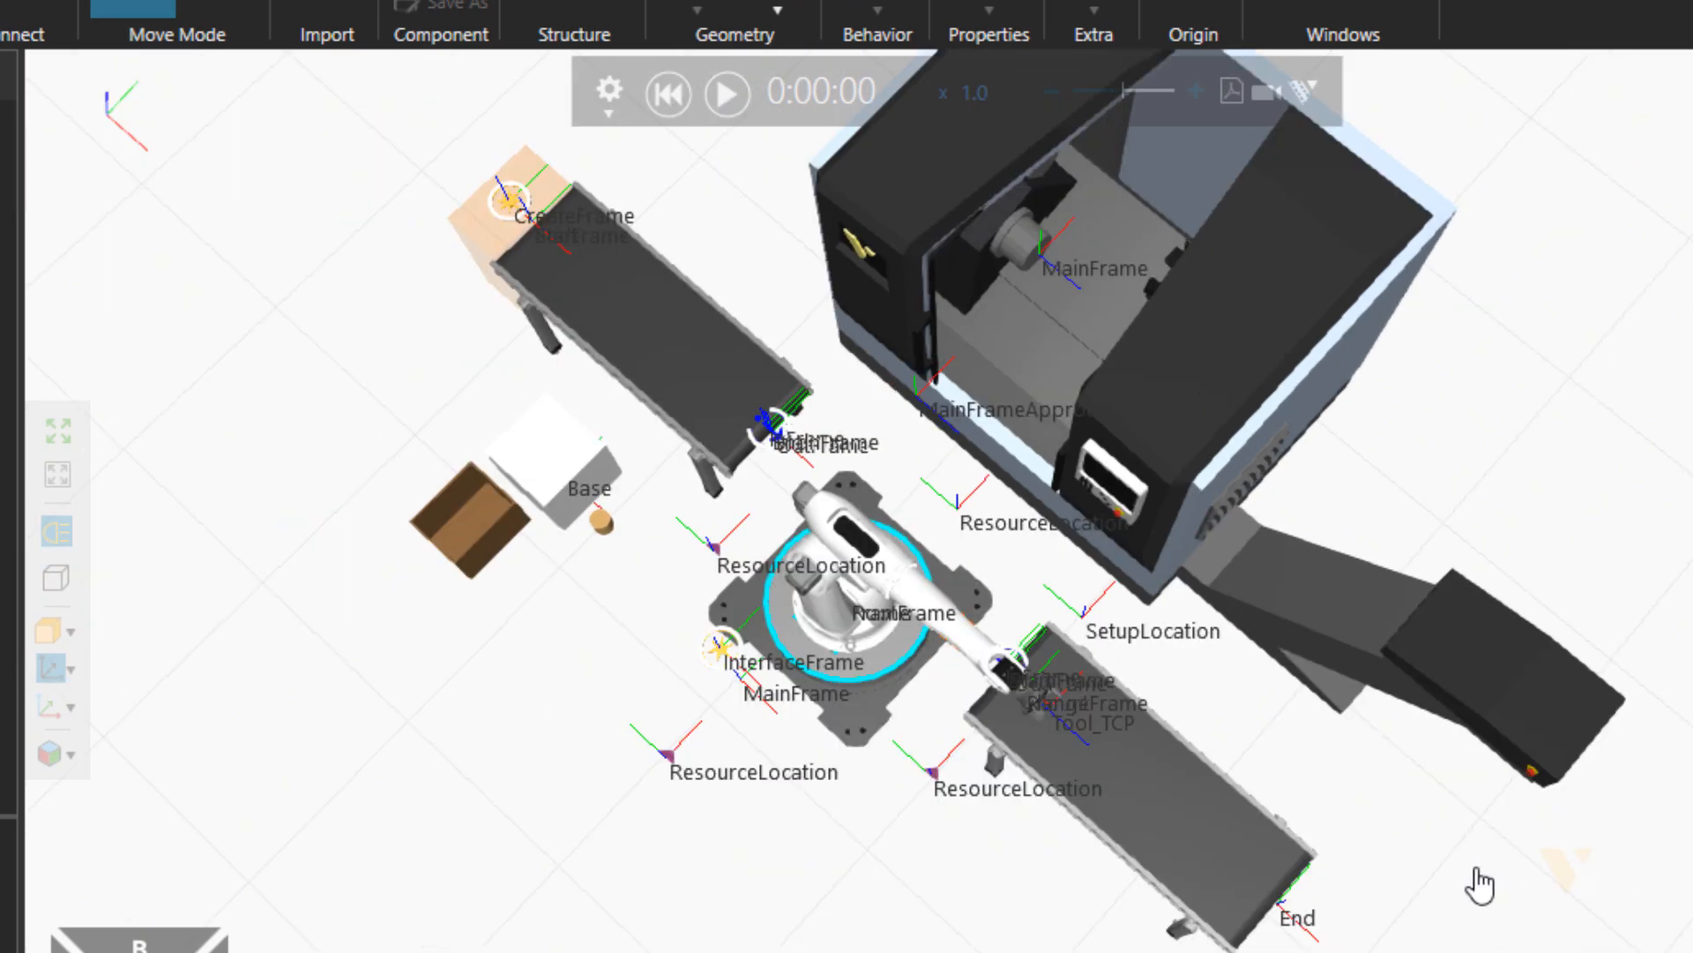
pyautogui.moveTo(1476, 872); pyautogui.dragTo(1175, 354, button='middle')
pyautogui.moveTo(1456, 774); pyautogui.dragTo(1422, 721, button='middle')
pyautogui.moveTo(1426, 737); pyautogui.dragTo(1325, 576, button='right')
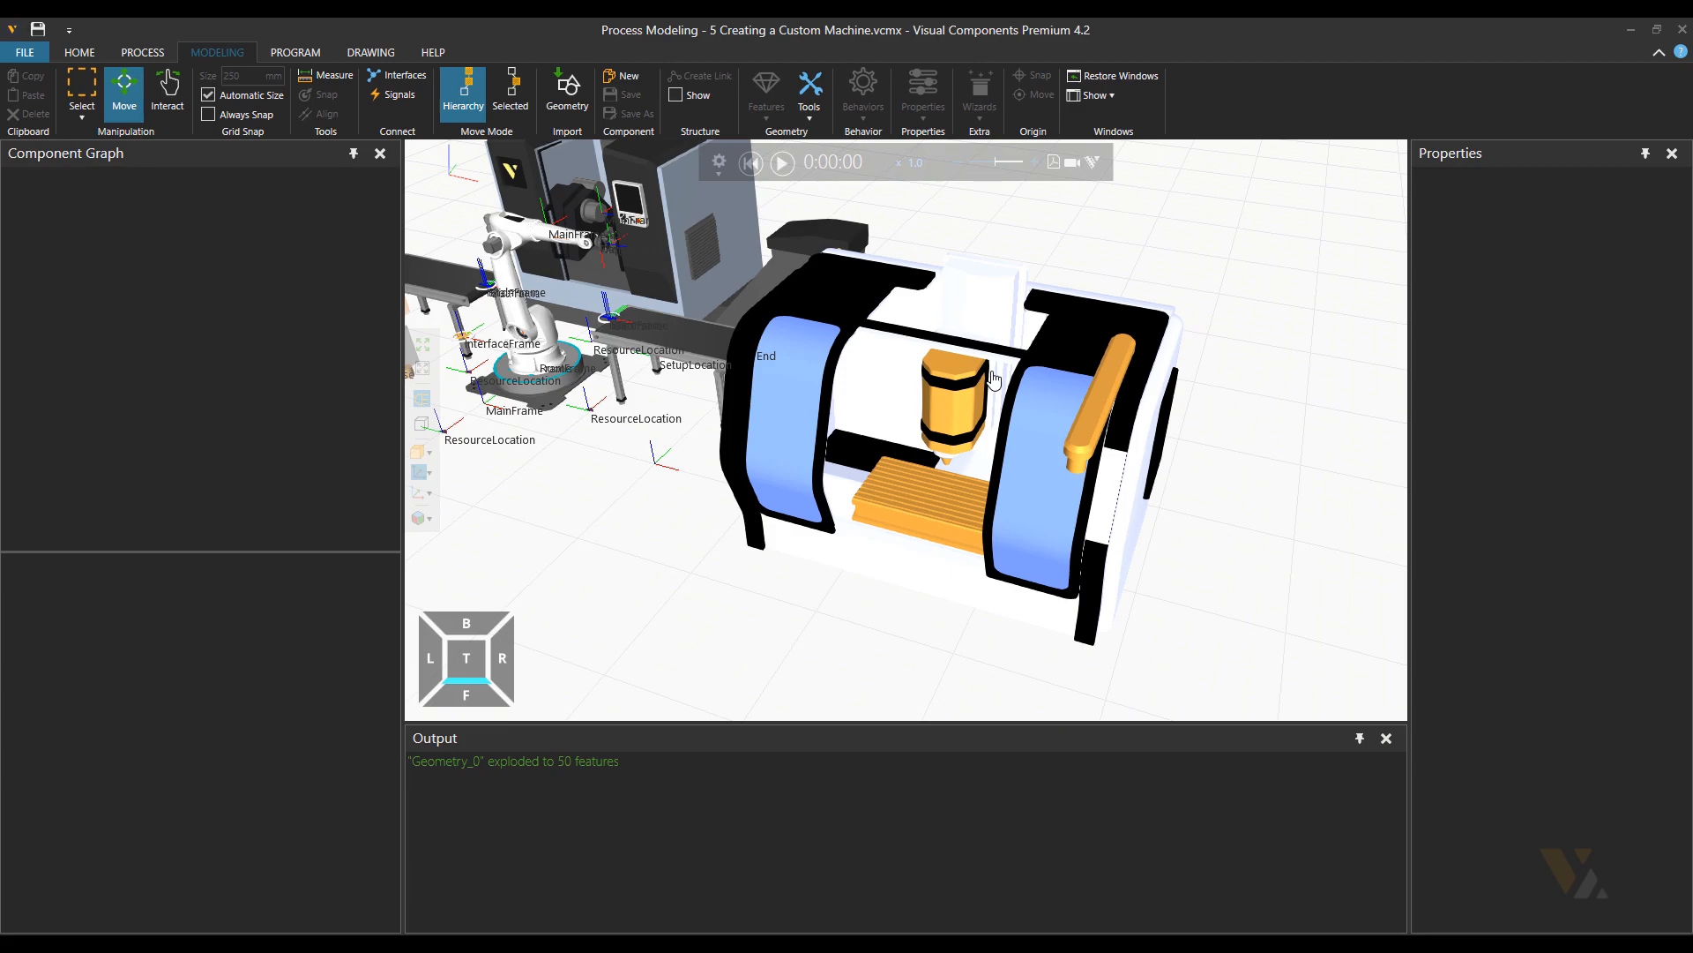
# - Add a frame feature to MachineBody and place it on the floor before the machine at about X 2516, Y -1101 mm
pyautogui.click(901, 404)
pyautogui.click(80, 208)
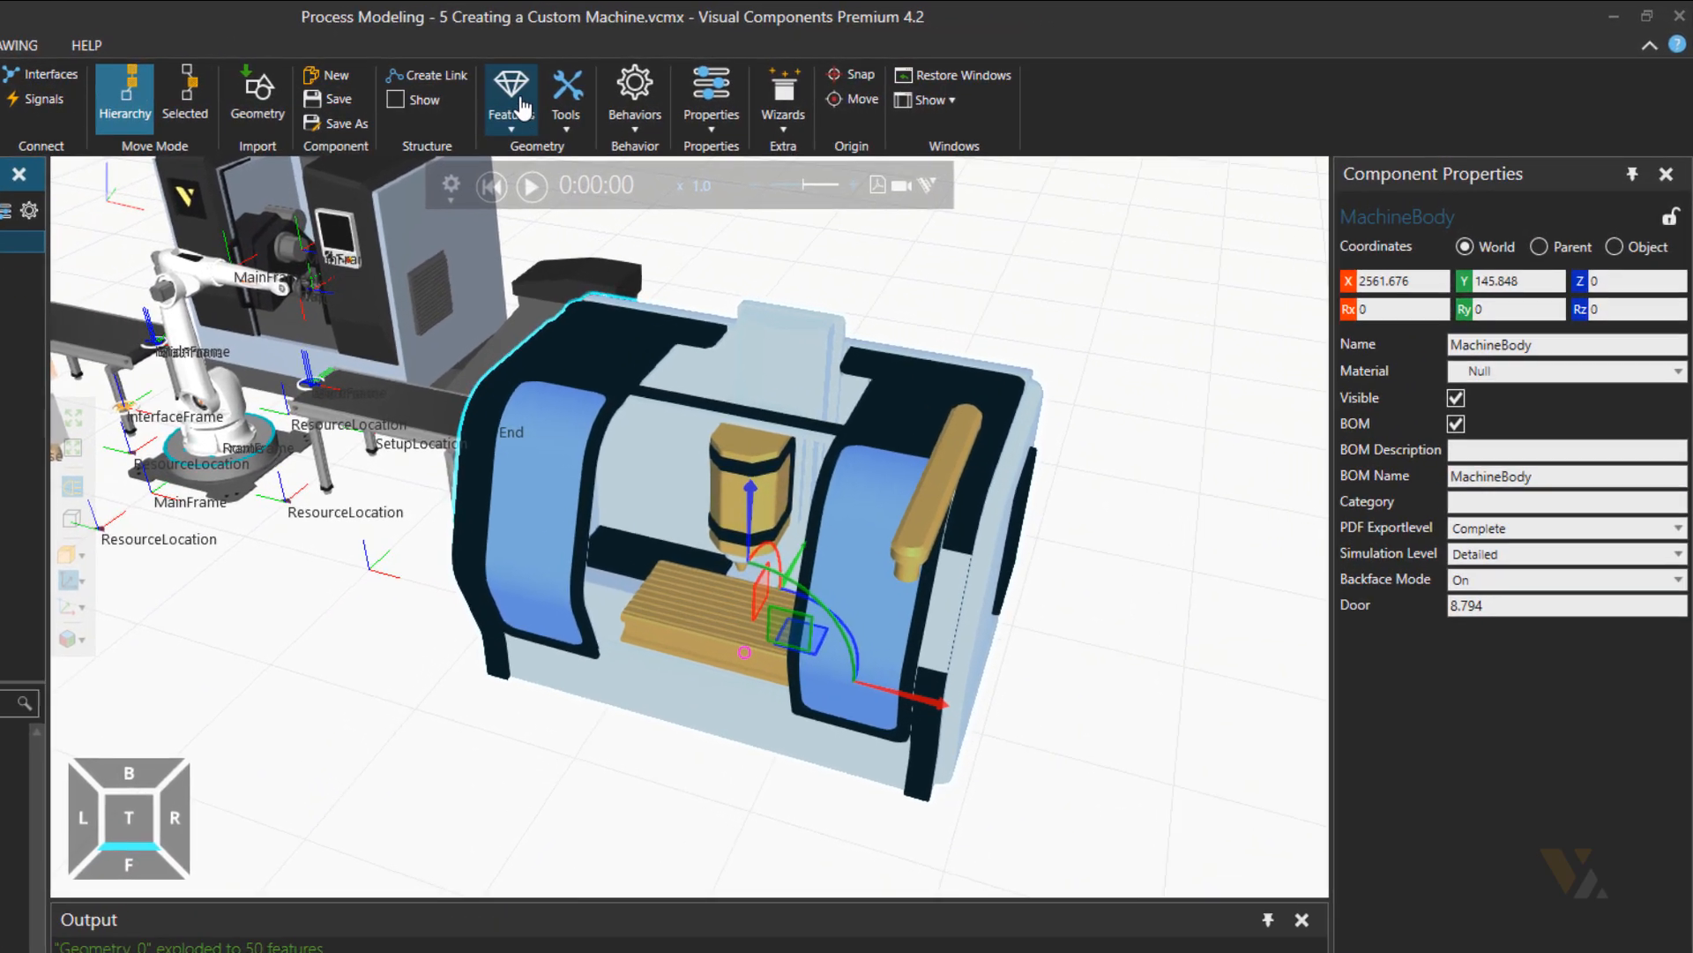
pyautogui.click(766, 97)
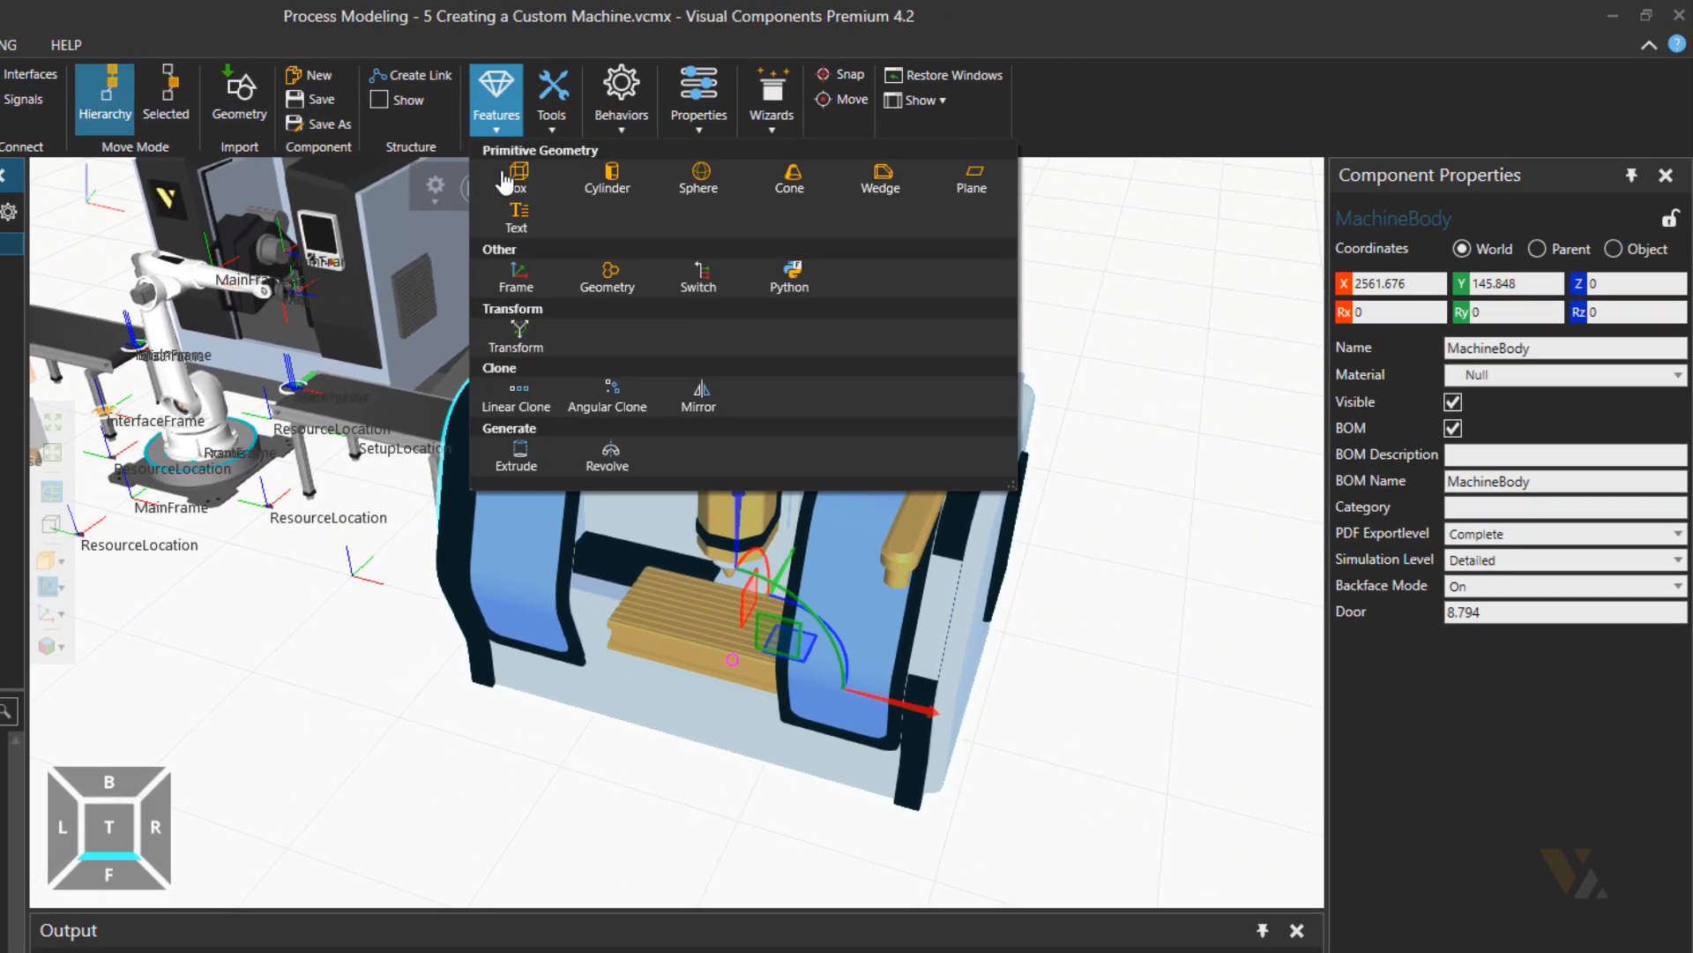
pyautogui.click(517, 277)
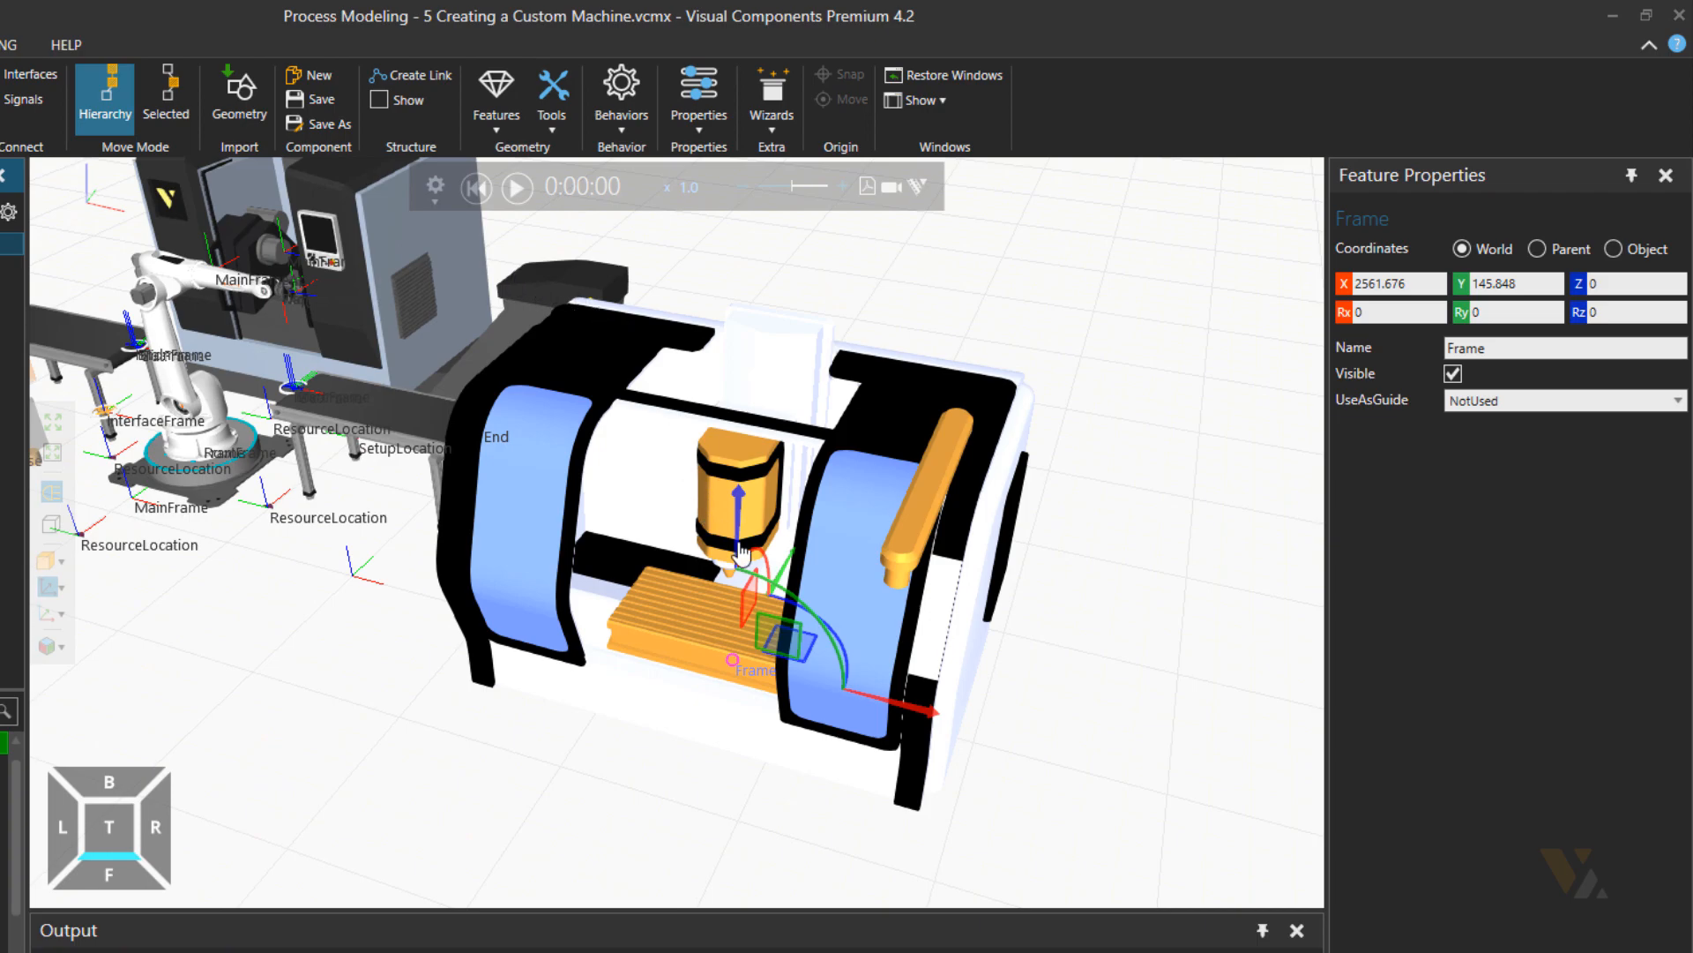
pyautogui.moveTo(787, 637); pyautogui.dragTo(729, 794)
# - Name the frame ResourceLocation and rotate it 90° about Z in object coordinates
pyautogui.doubleClick(1500, 349)
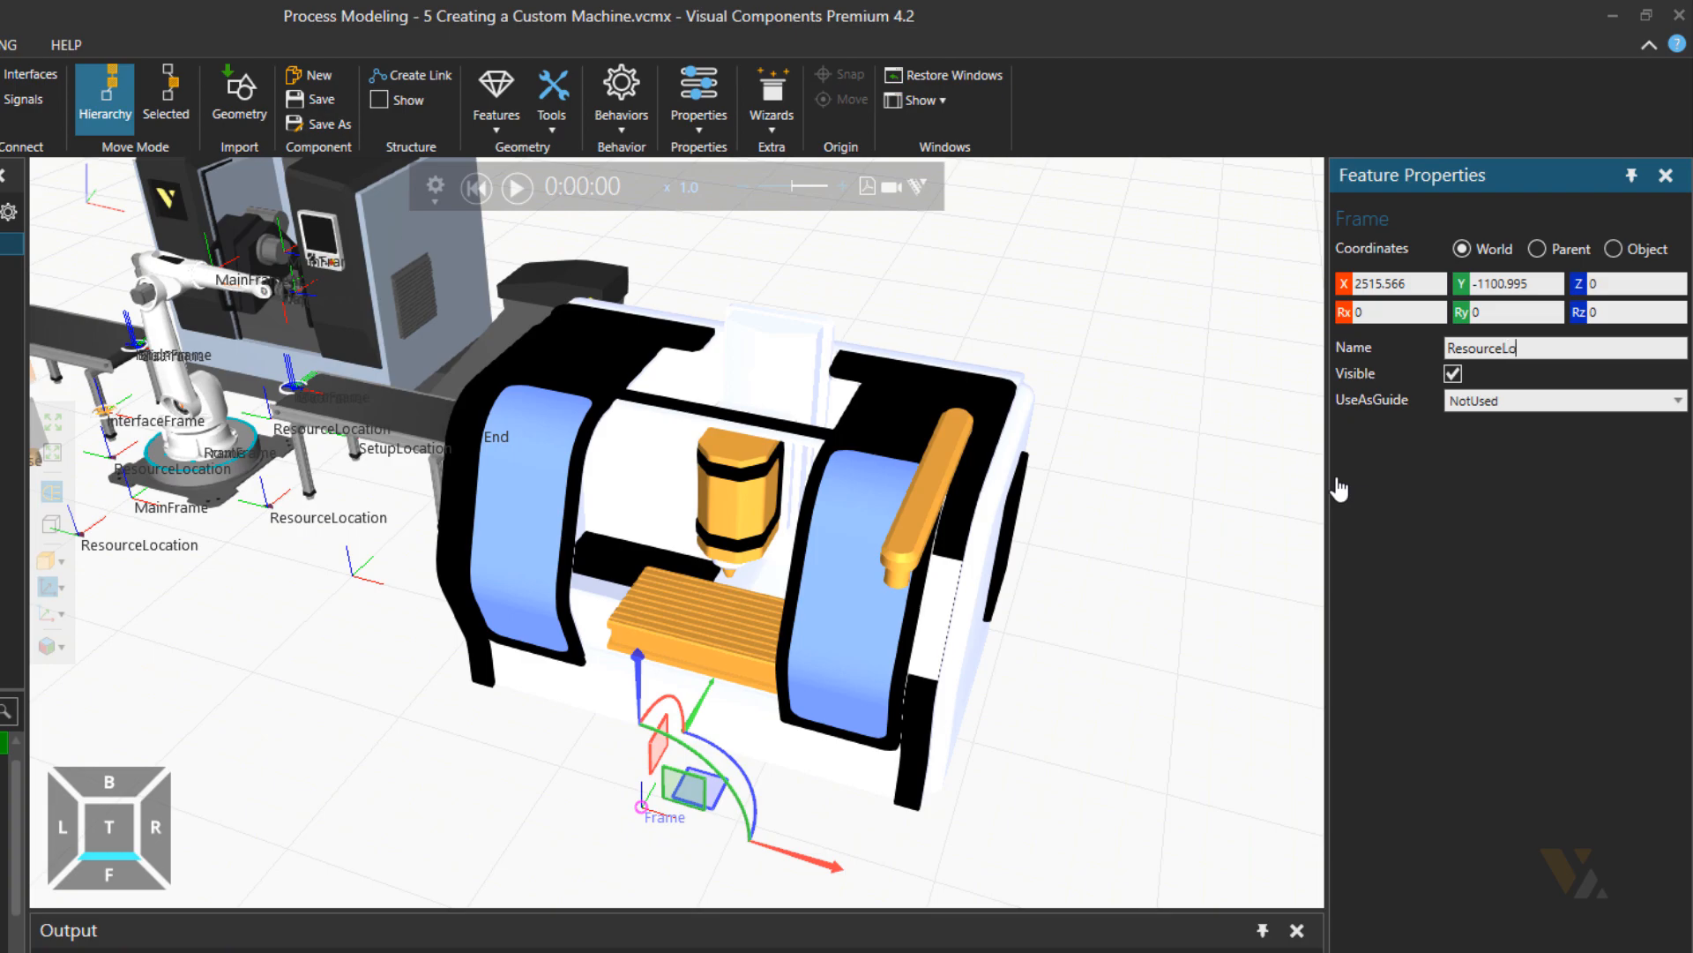
pyautogui.press('Return')
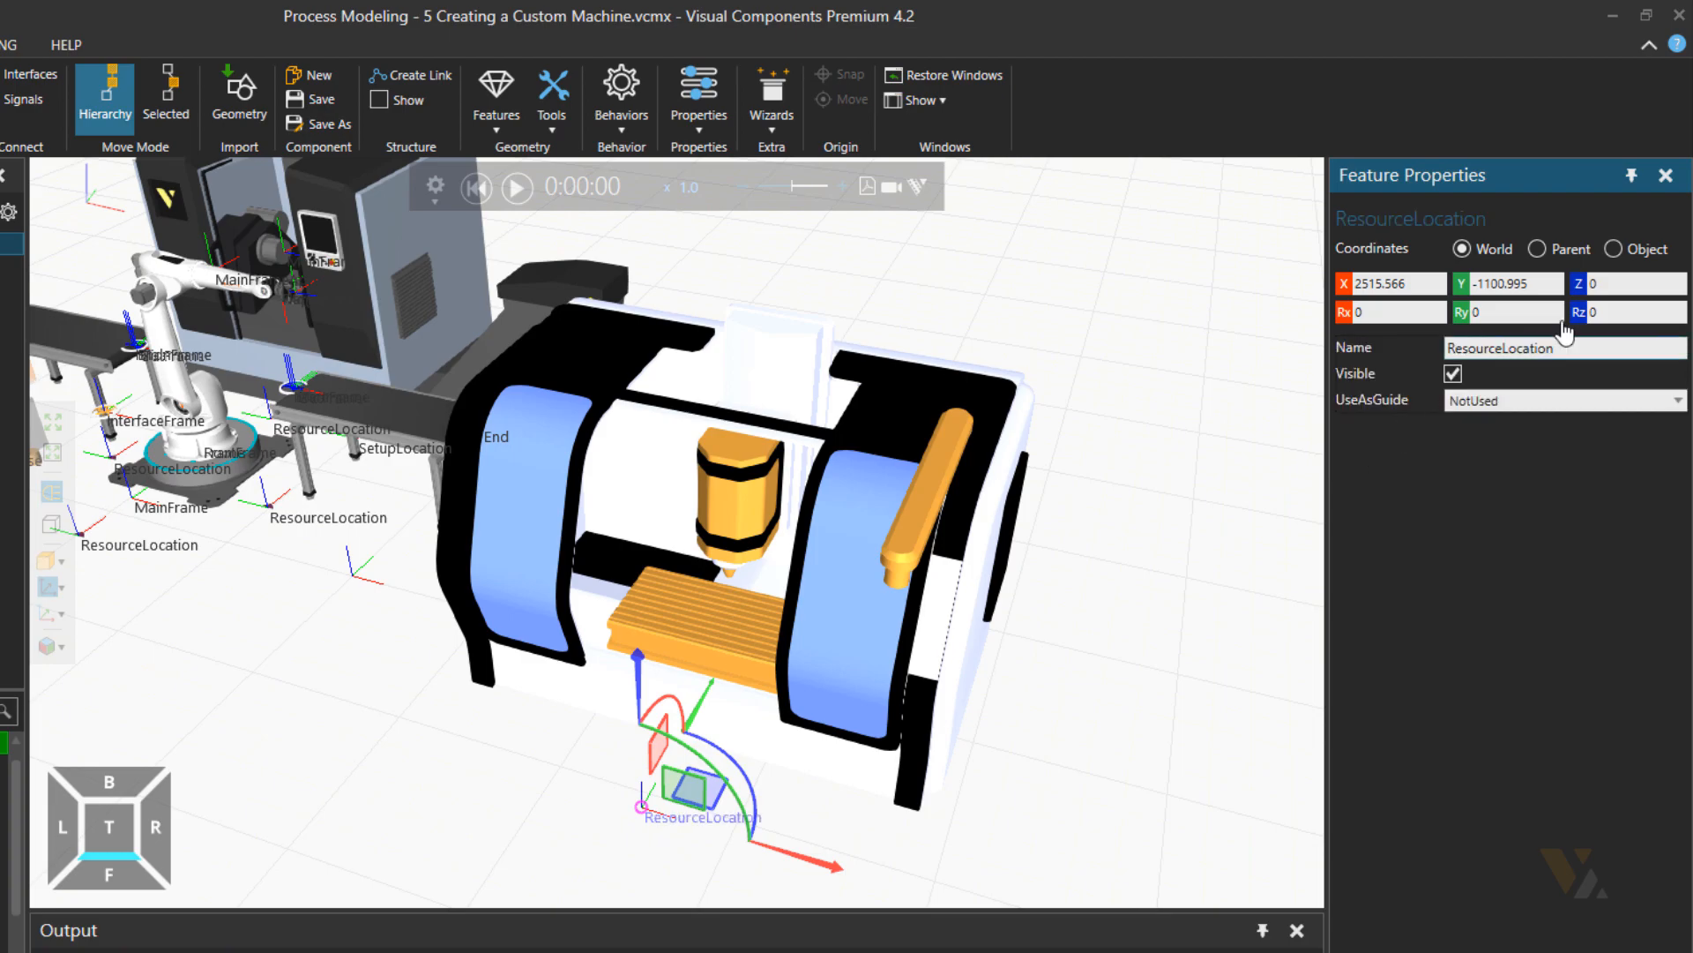
pyautogui.click(1614, 248)
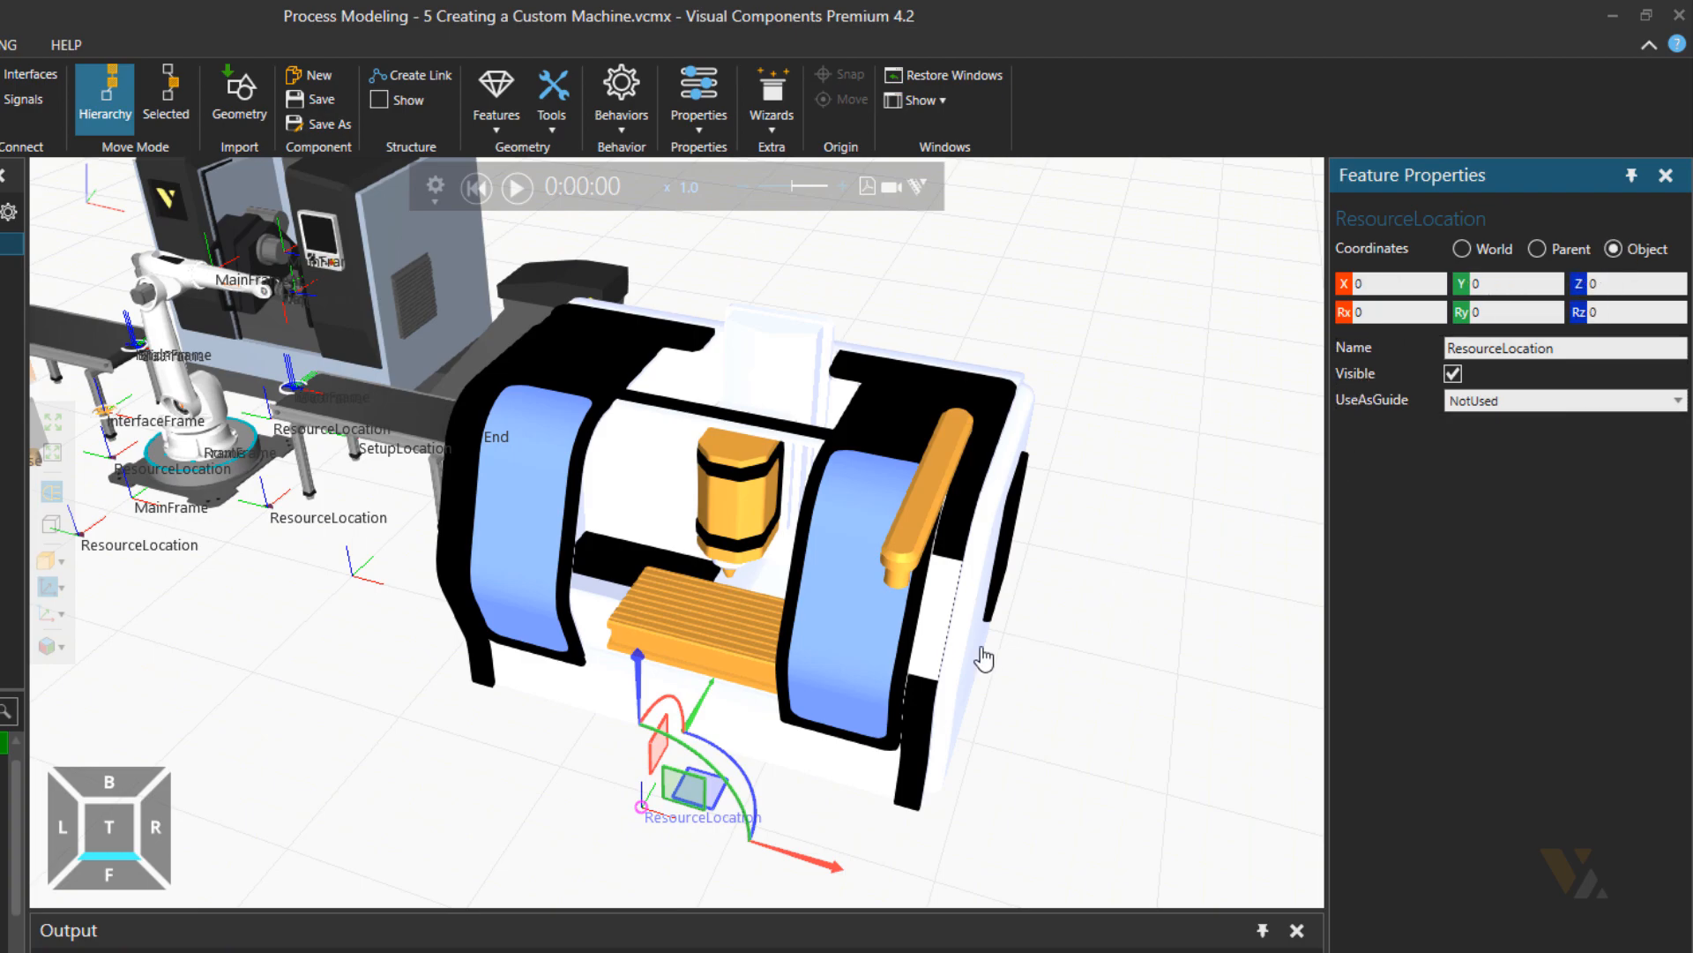
pyautogui.moveTo(765, 799); pyautogui.dragTo(628, 699)
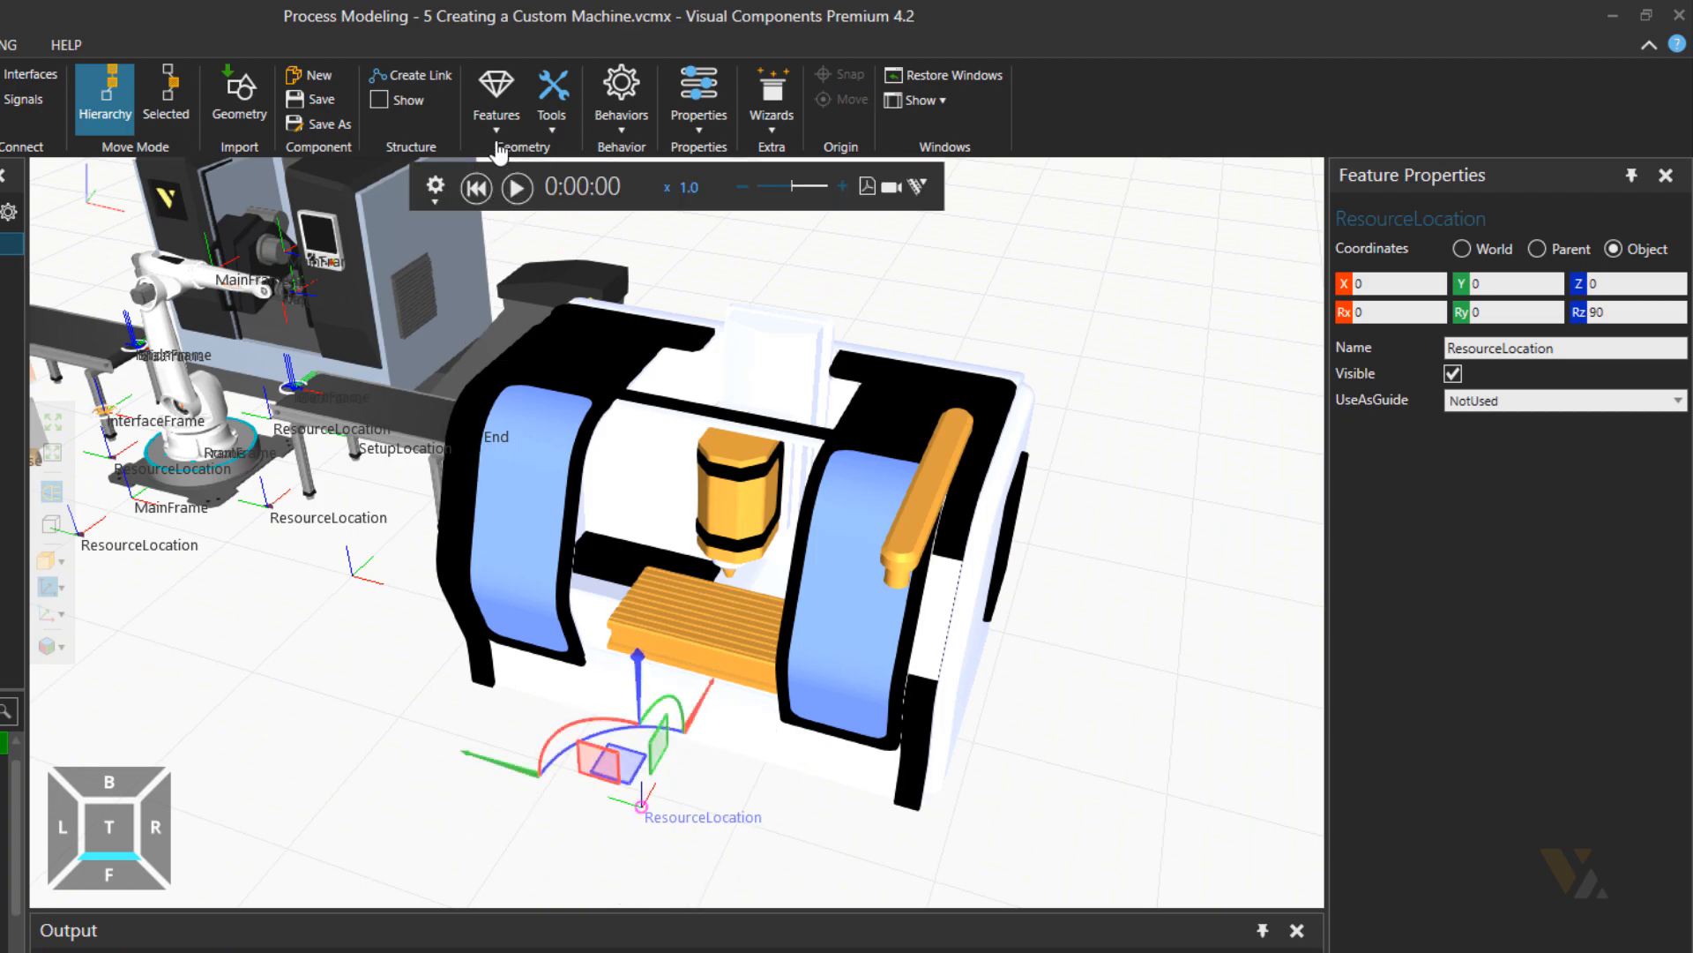
# - Add a second frame feature to MachineBody and name it ProcessLocation
pyautogui.click(490, 108)
pyautogui.click(519, 275)
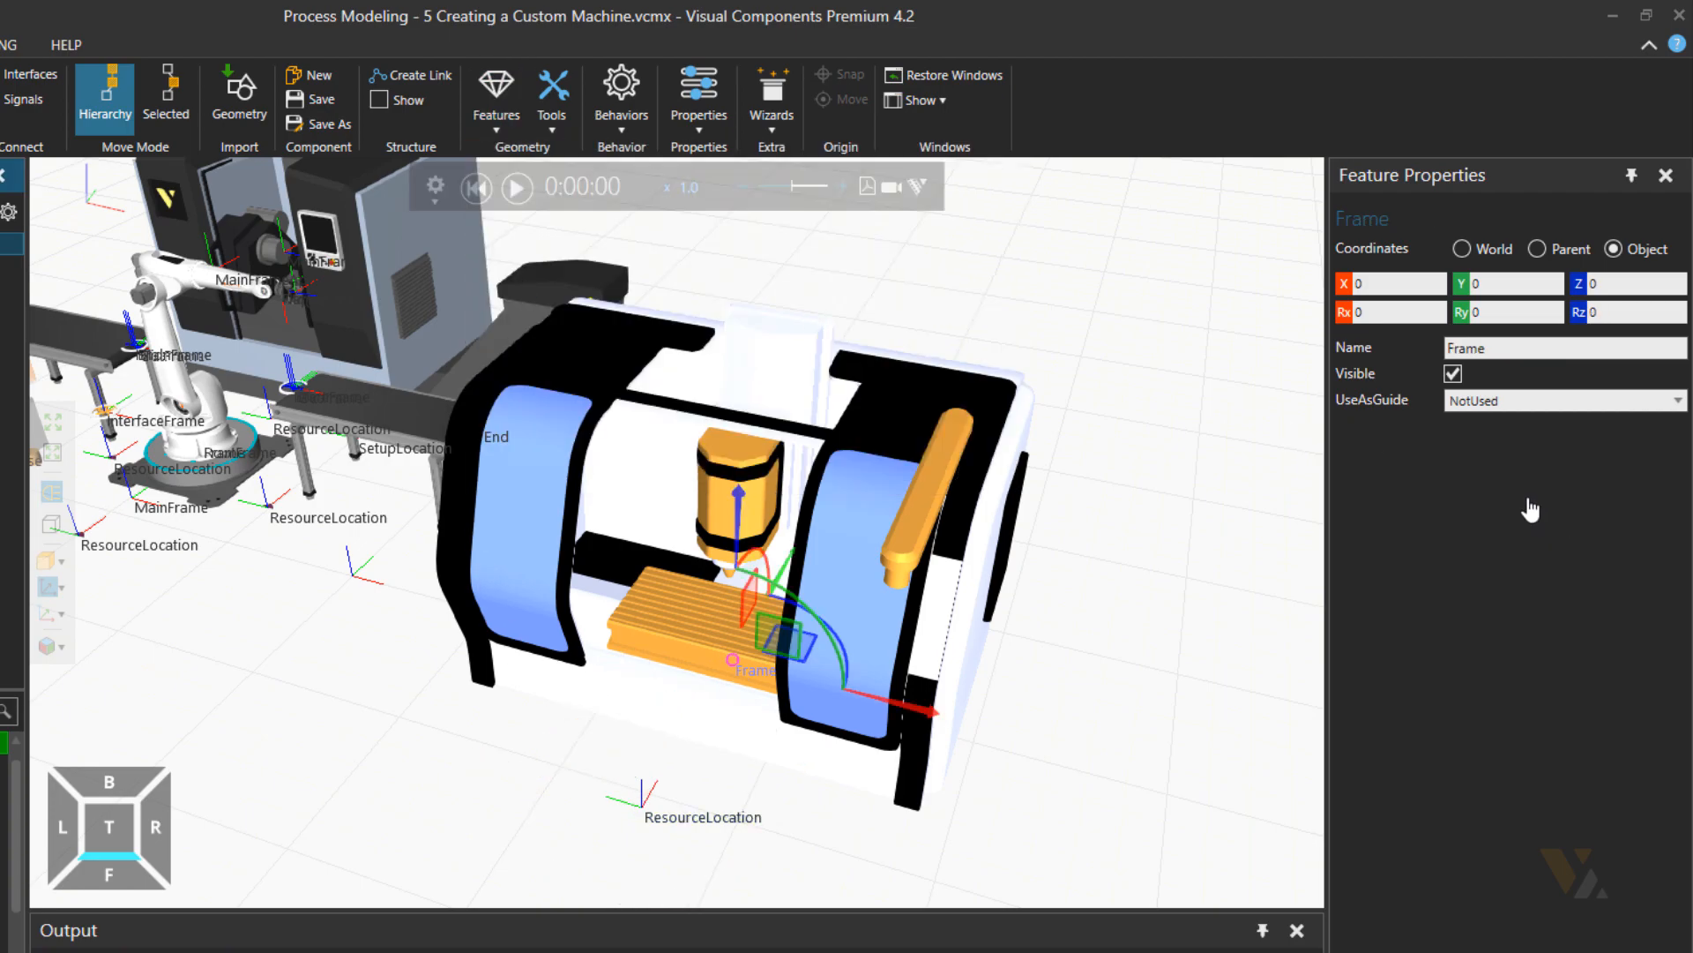
pyautogui.doubleClick(1486, 355)
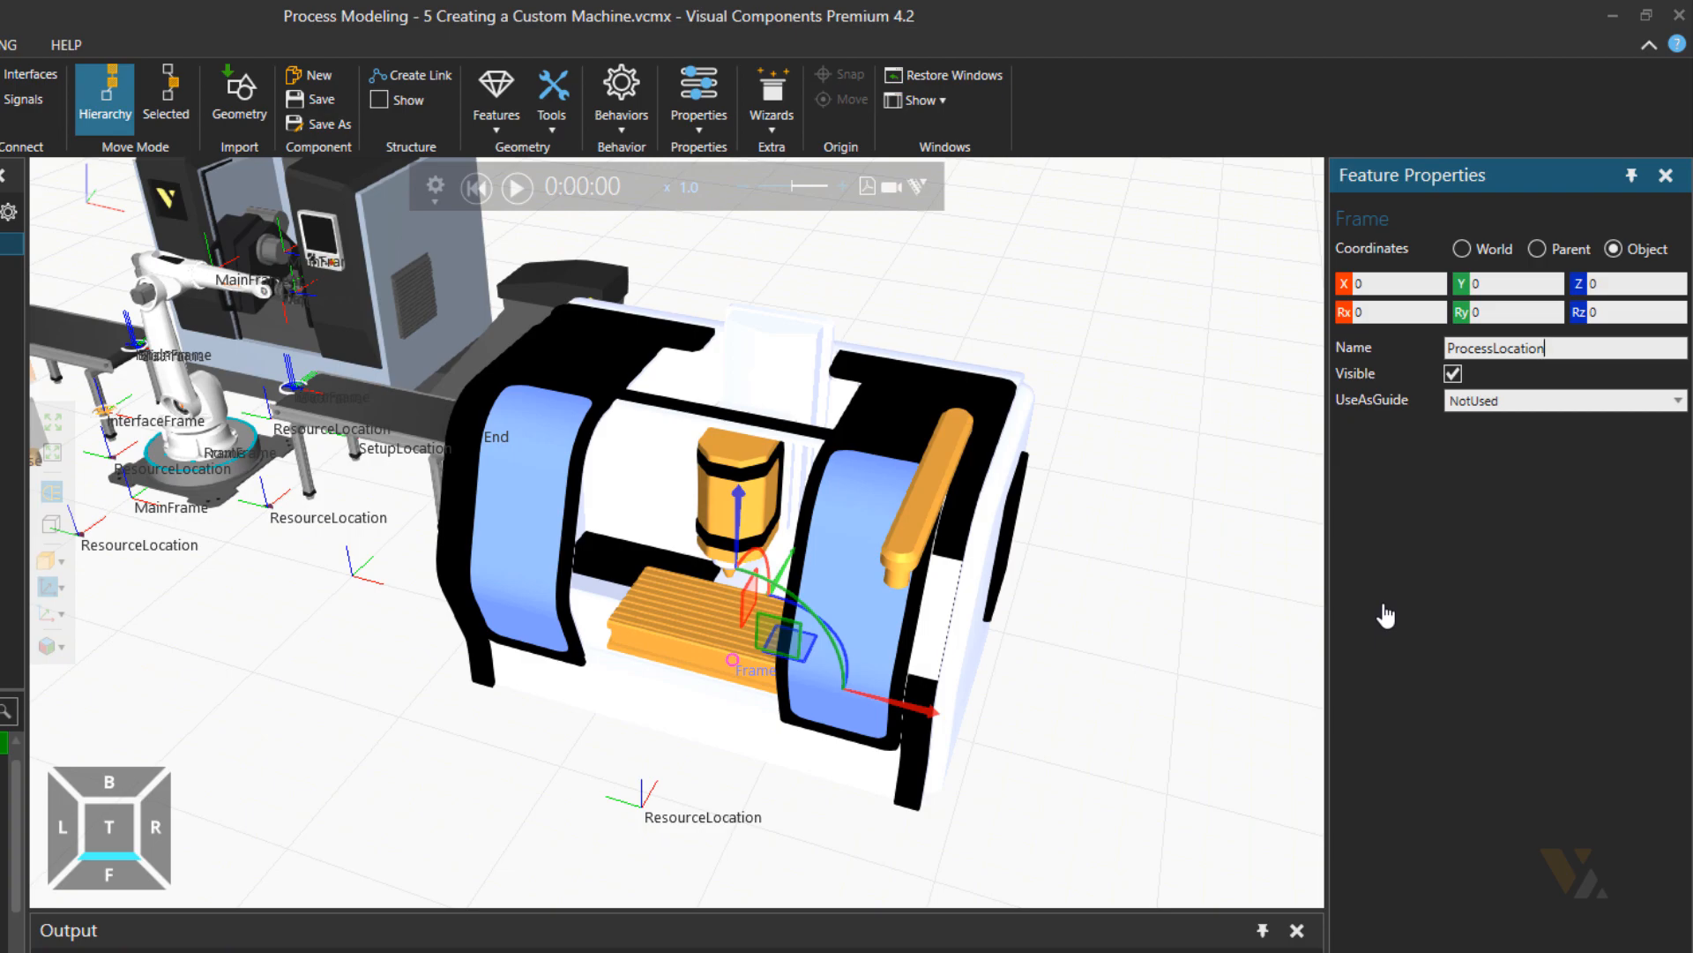
pyautogui.write('ProcessLocation')
pyautogui.press('Return')
# - Move ProcessLocation onto the worktable at object coordinates Y -500, Z 650 and rotate it about 88° around Z
pyautogui.moveTo(735, 532); pyautogui.dragTo(701, 610)
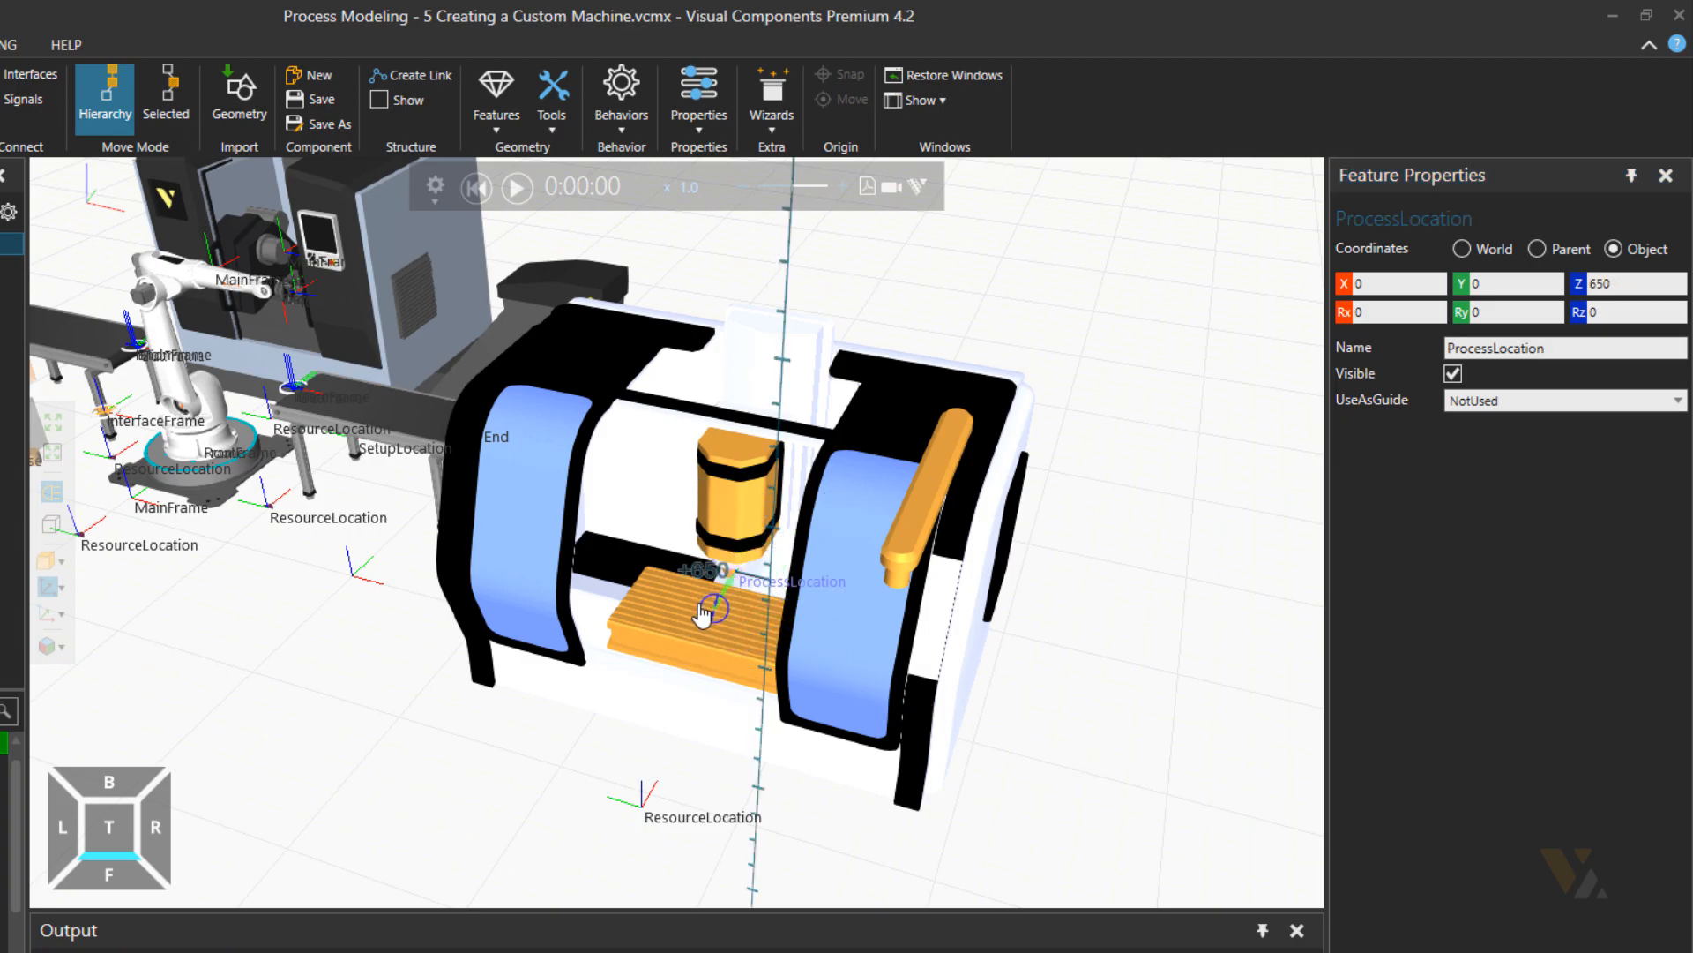
pyautogui.moveTo(798, 496); pyautogui.dragTo(796, 637)
pyautogui.moveTo(790, 688); pyautogui.dragTo(882, 610, button='right')
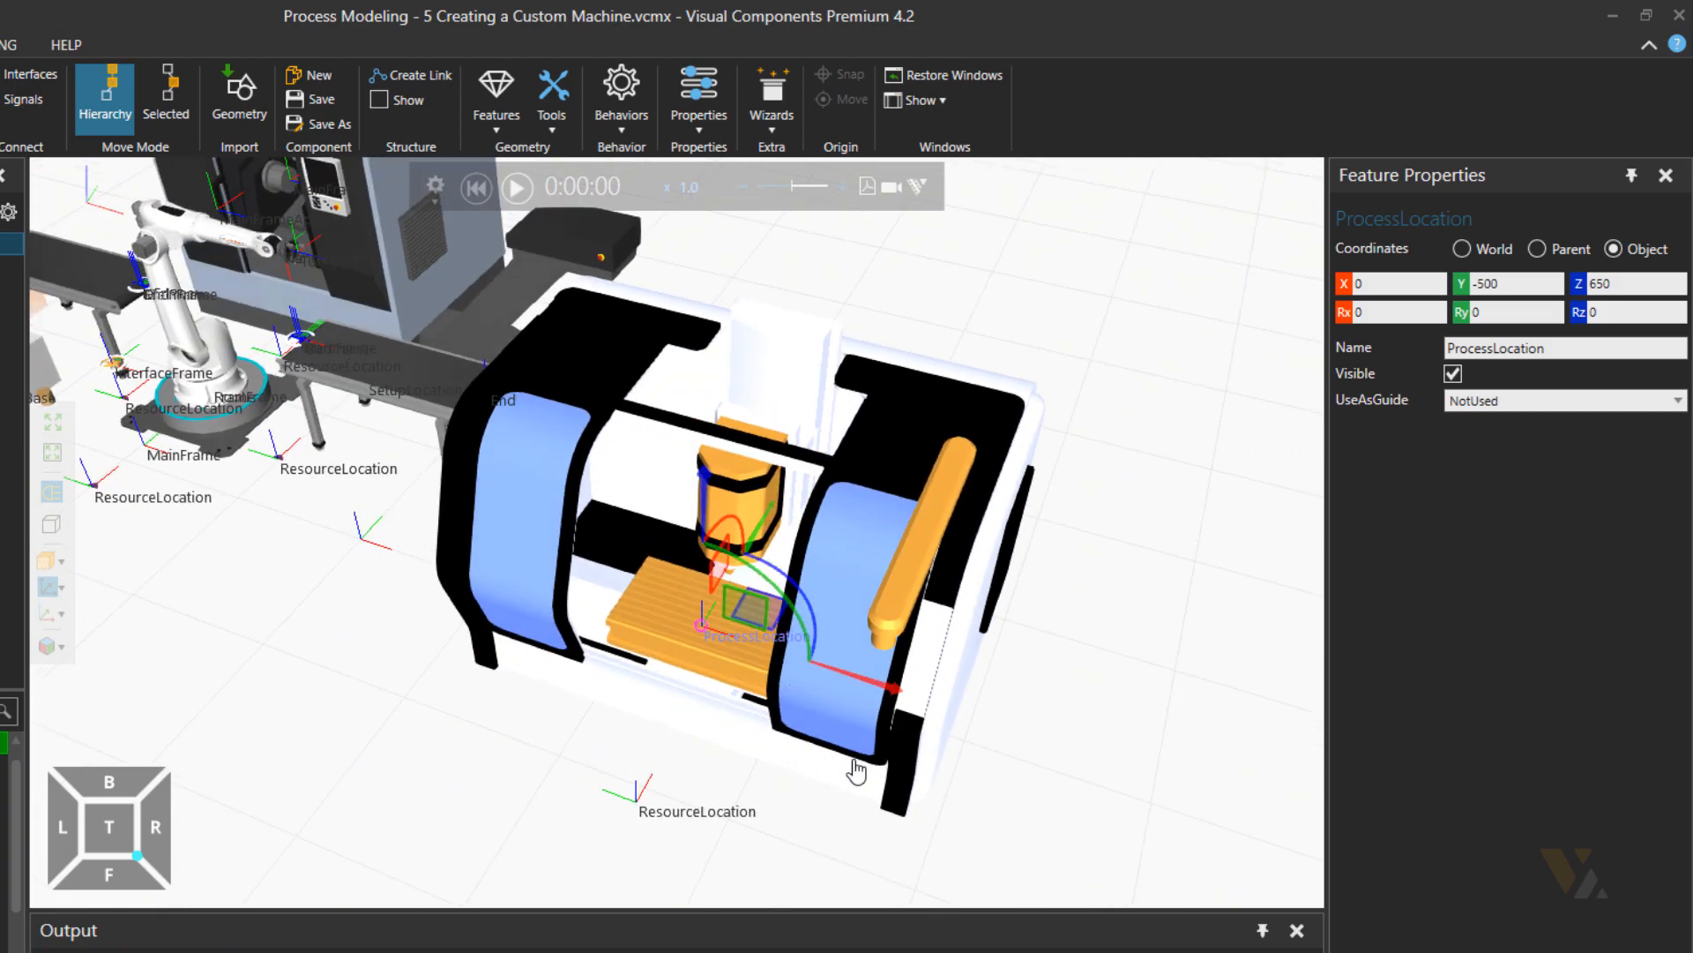
pyautogui.moveTo(810, 631); pyautogui.dragTo(690, 522)
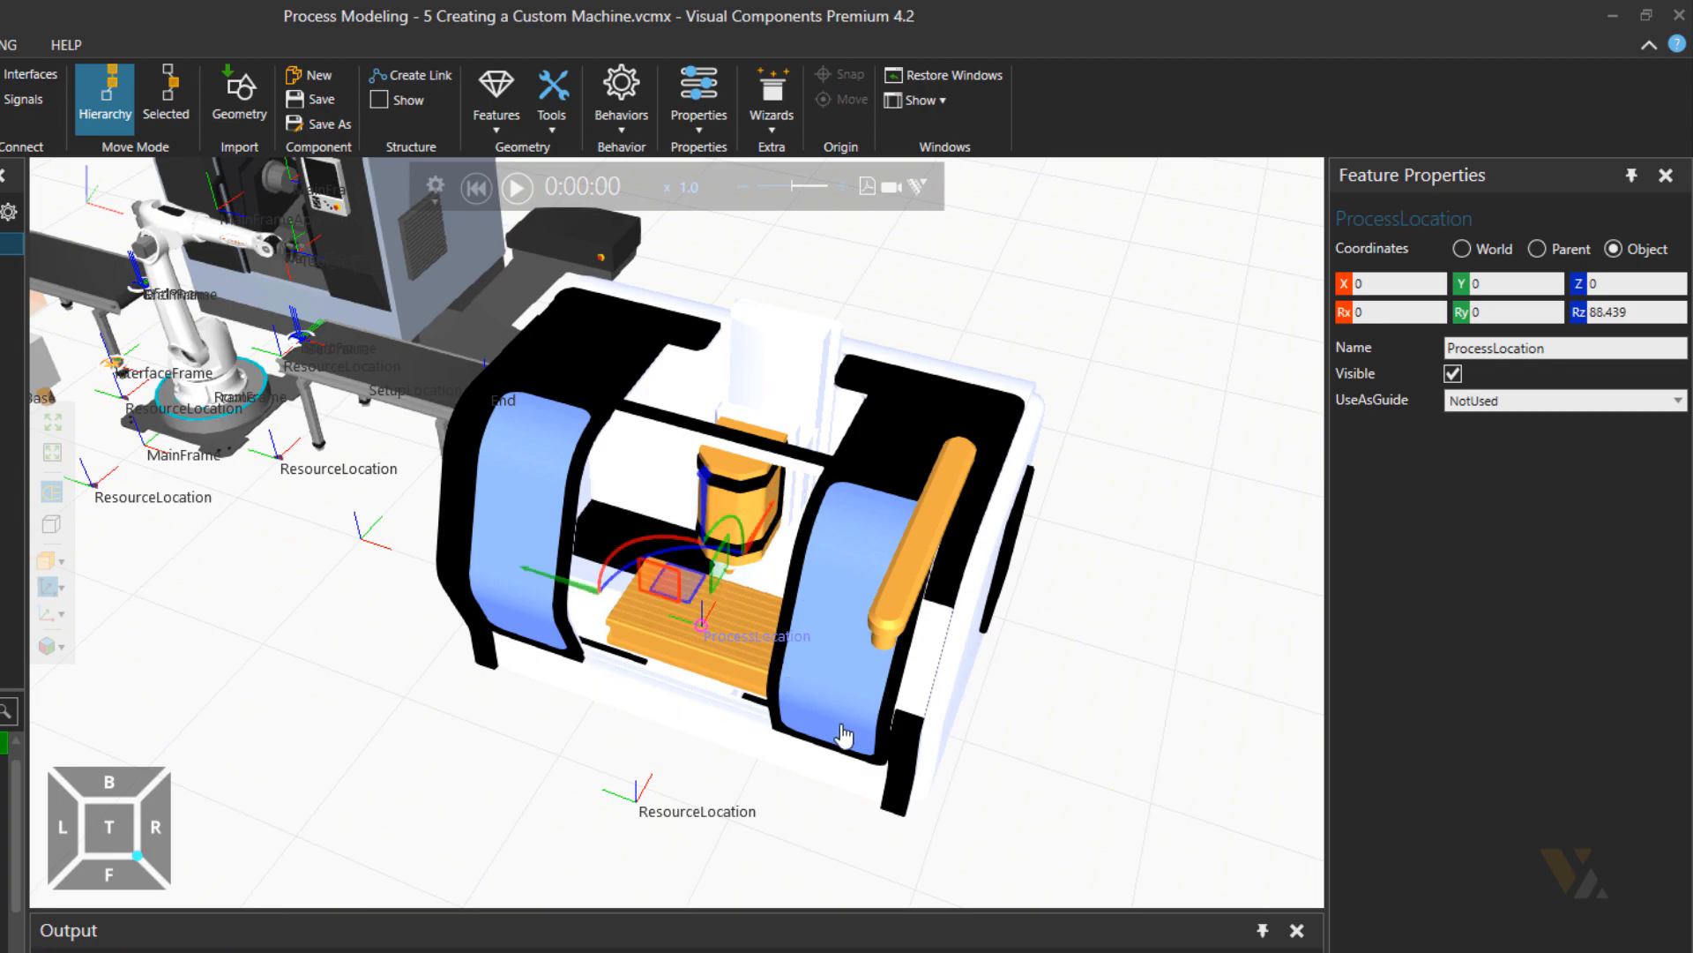
# - Add a third frame feature to MachineBody, place it beside the worktable inside the door opening and rotate it about 89° around Z
pyautogui.click(496, 101)
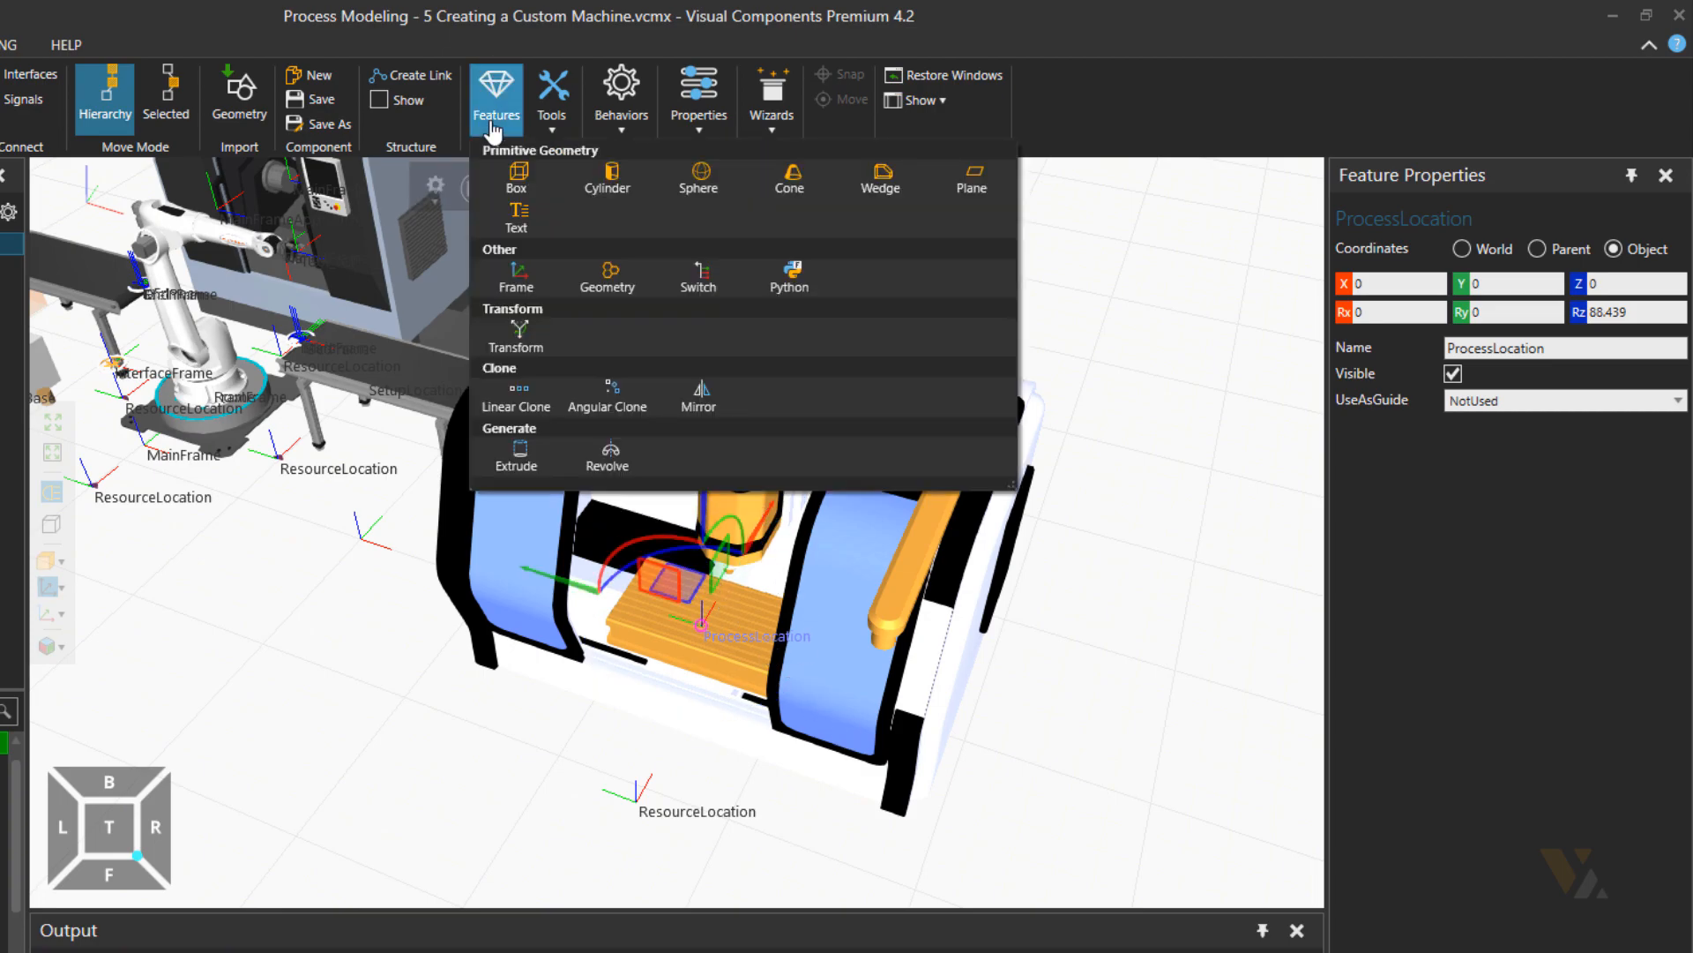
pyautogui.click(531, 282)
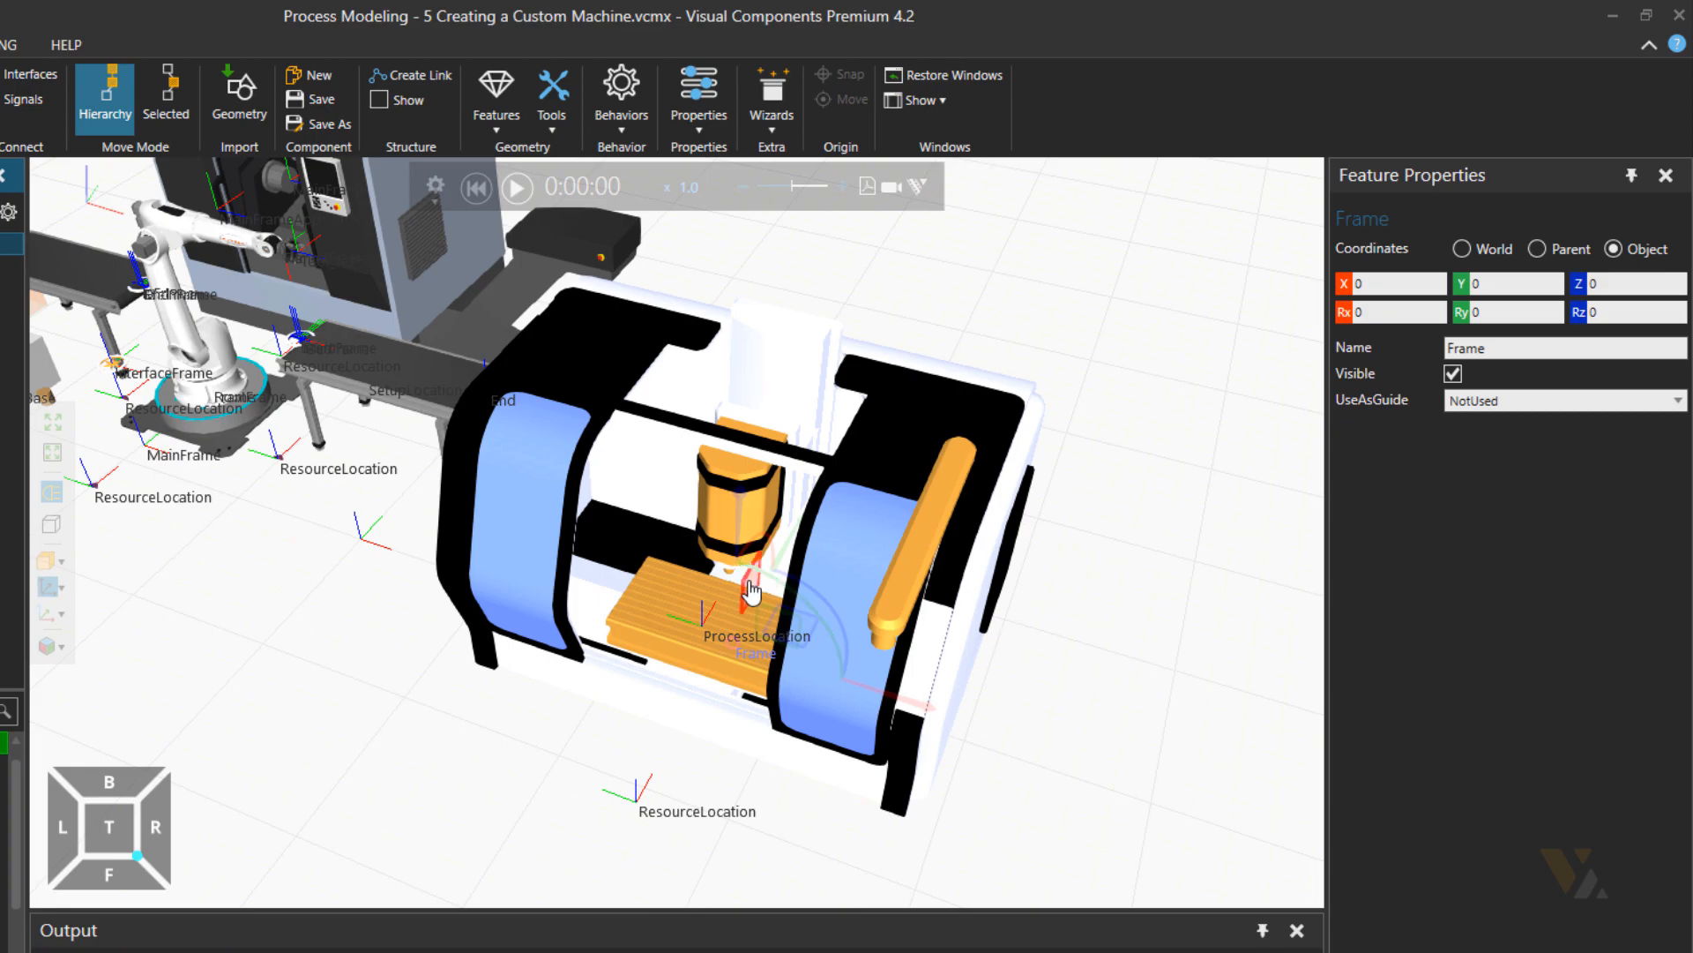
pyautogui.moveTo(763, 589); pyautogui.dragTo(655, 560)
pyautogui.moveTo(887, 613); pyautogui.dragTo(756, 616, button='right')
pyautogui.moveTo(624, 644); pyautogui.dragTo(611, 506)
pyautogui.moveTo(666, 630); pyautogui.dragTo(728, 638, button='right')
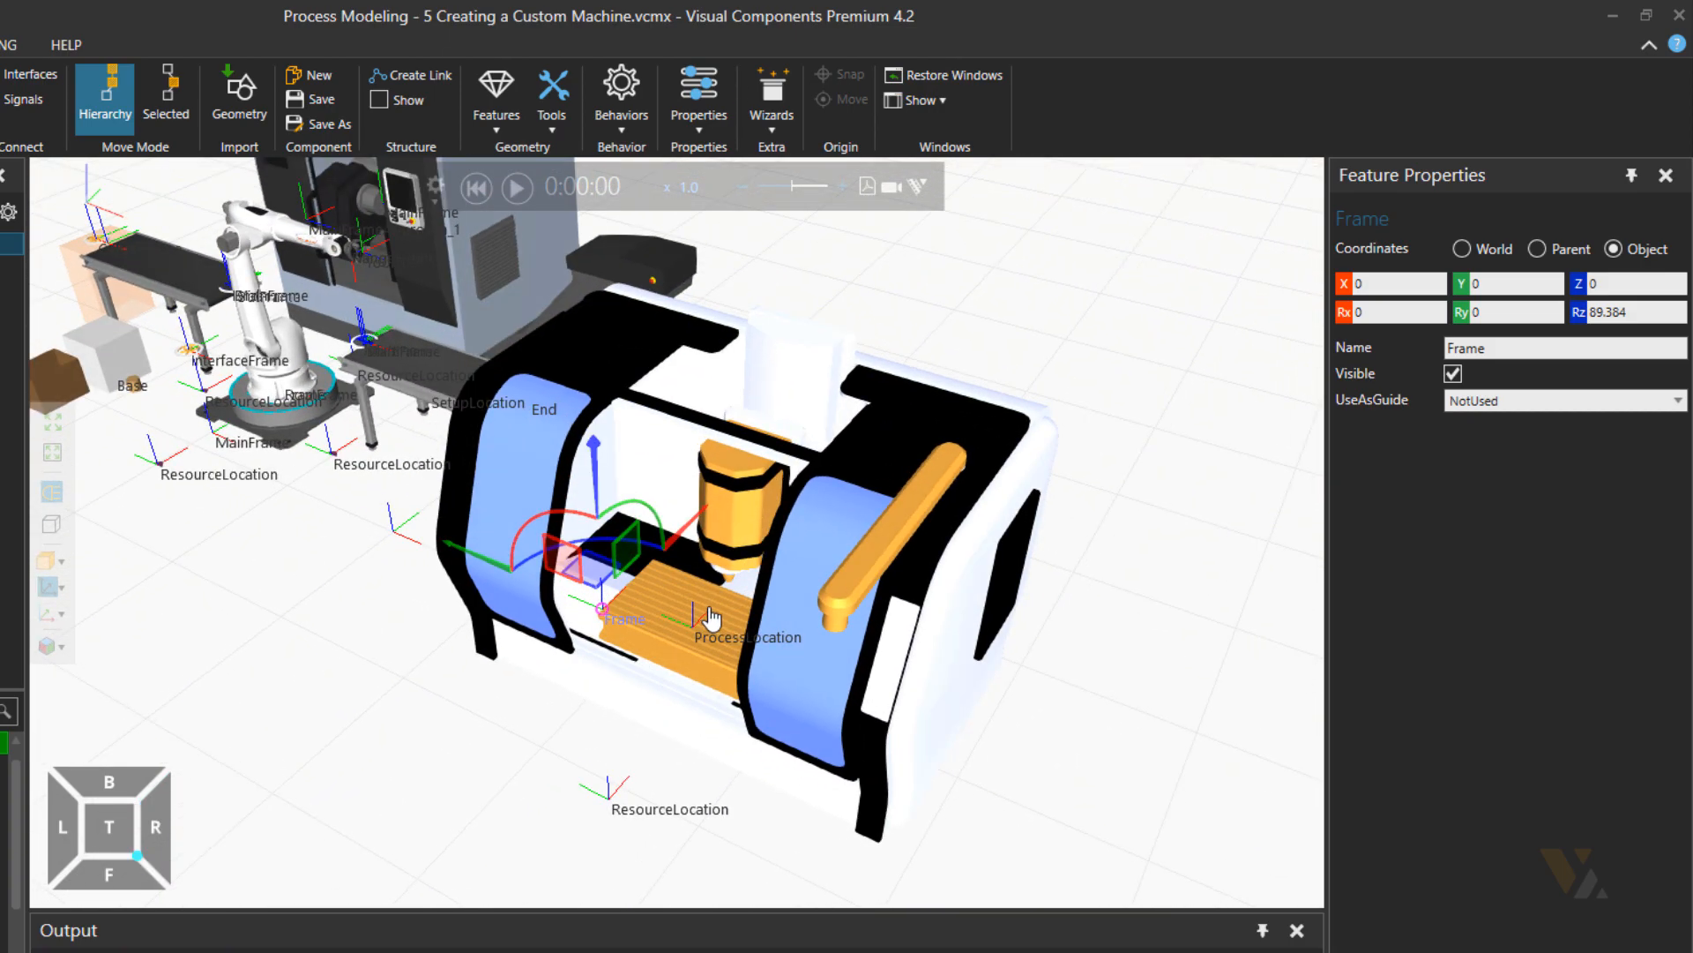
# - Name the new frame ProcessLocationApproach
pyautogui.click(1460, 349)
pyautogui.moveTo(1459, 351); pyautogui.dragTo(1352, 550)
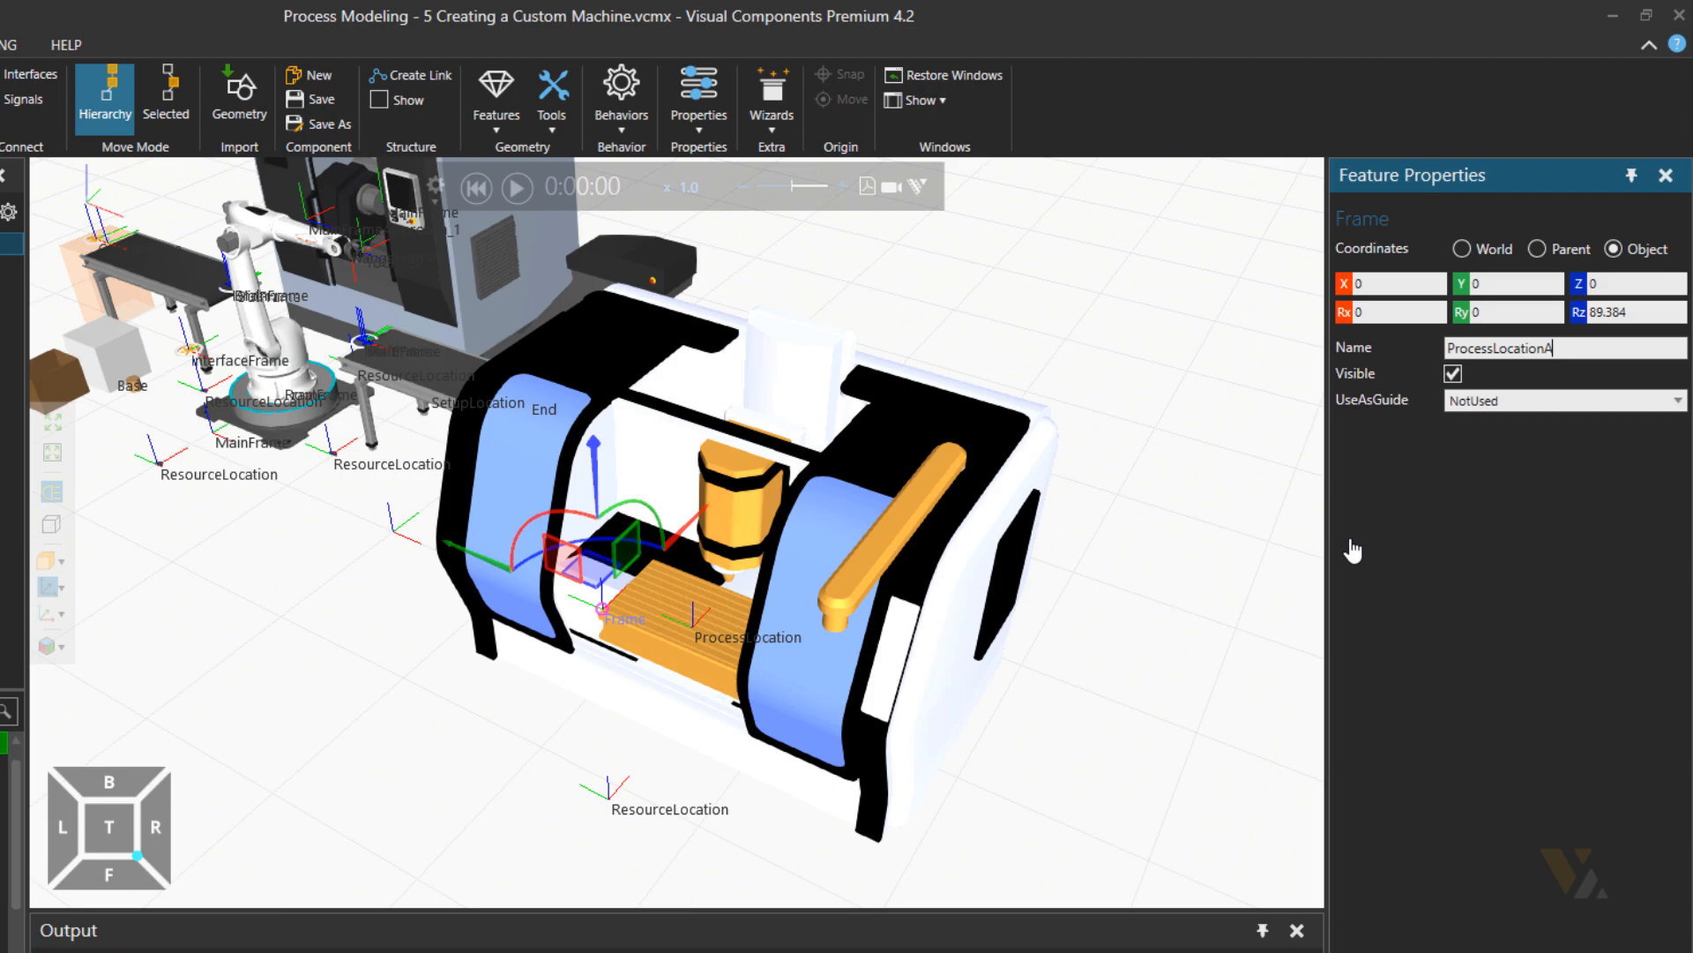
pyautogui.press('Return')
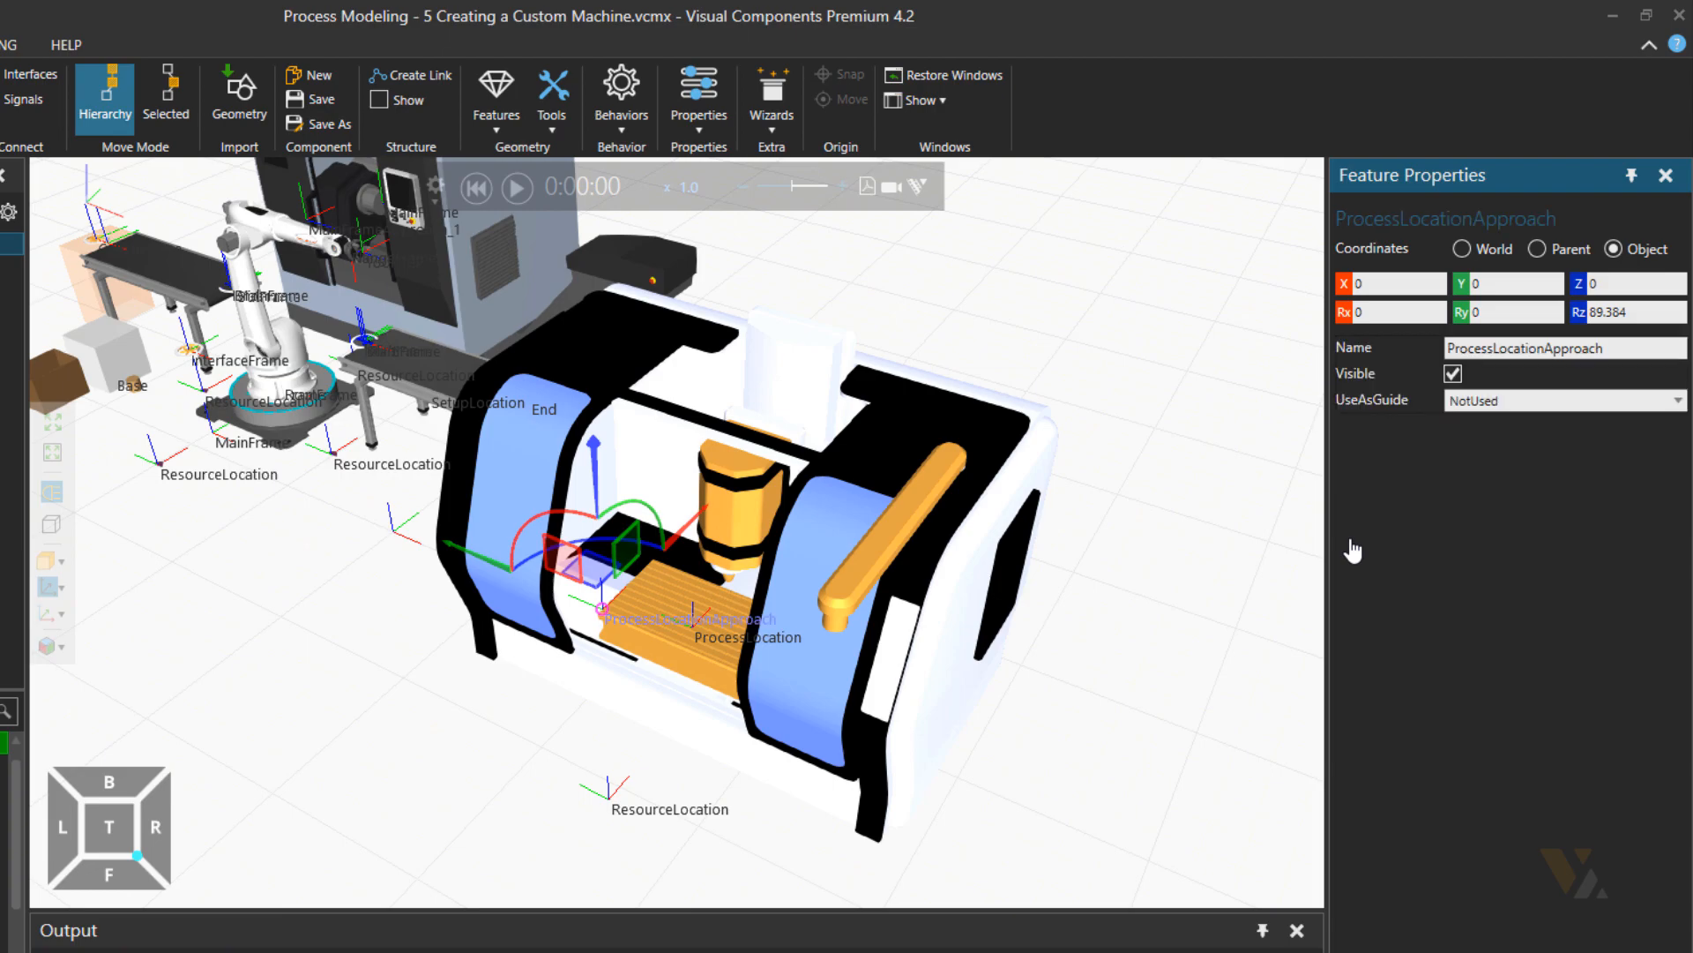
pyautogui.moveTo(1107, 609)
pyautogui.mouseDown(button='right')
pyautogui.moveTo(1043, 593)
pyautogui.moveTo(1050, 579)
pyautogui.moveTo(1088, 615)
pyautogui.moveTo(1117, 608)
pyautogui.mouseUp(button='right')
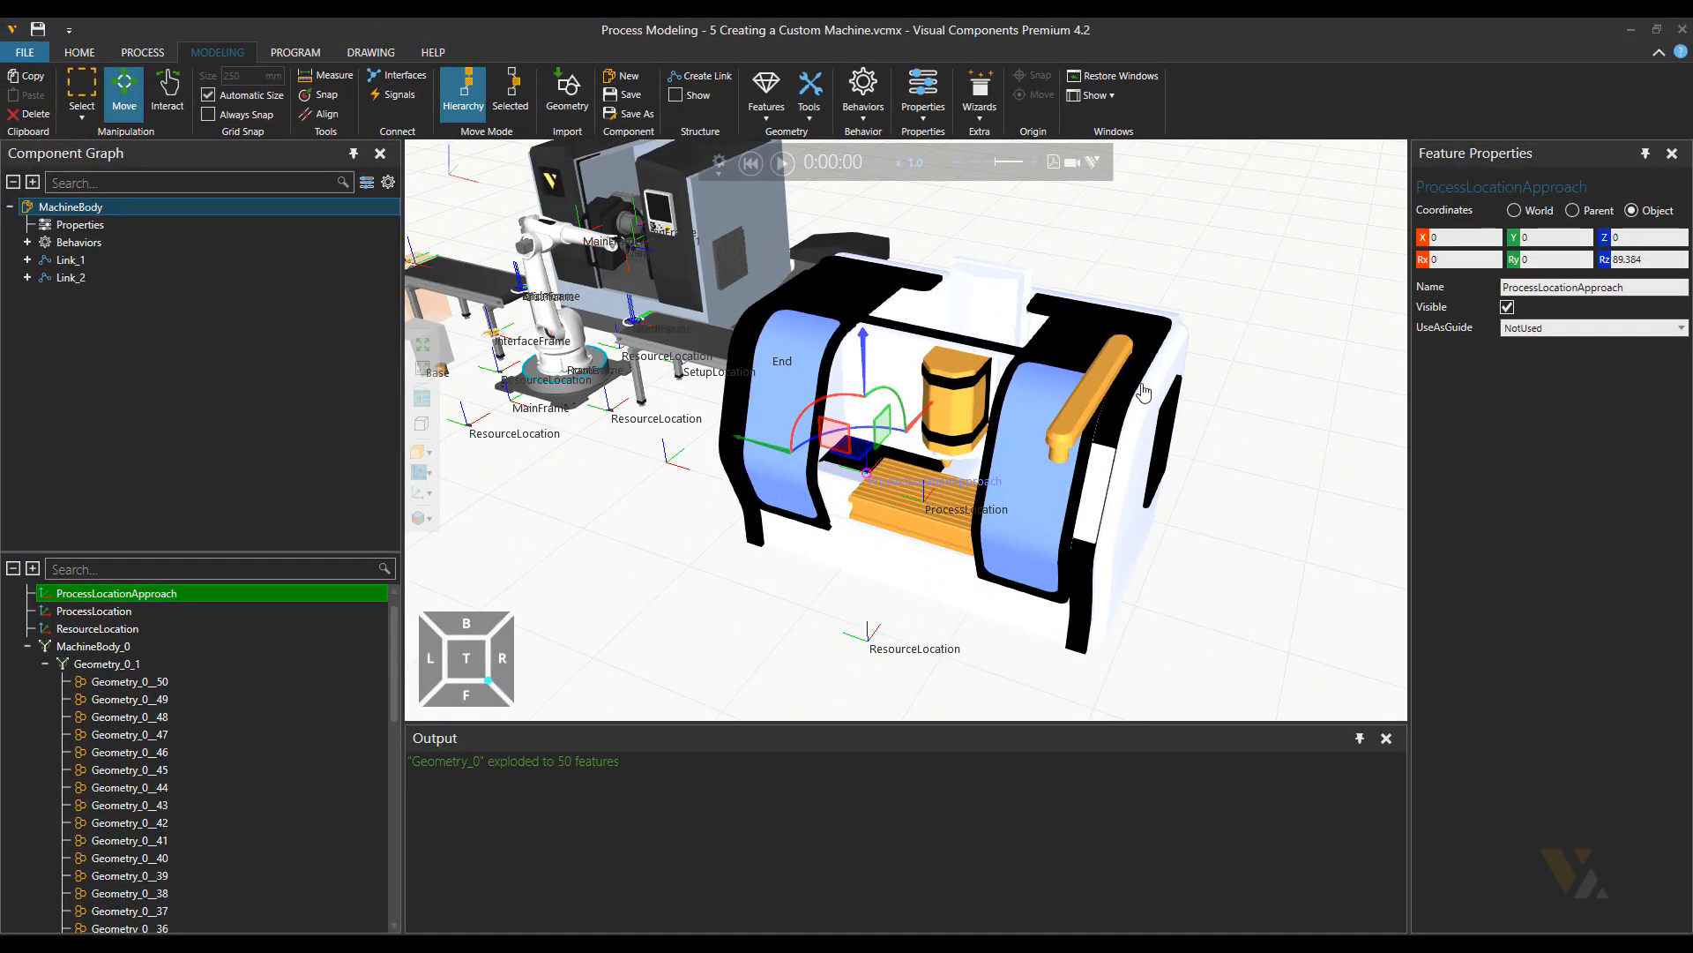
# - Add a Container behavior to MachineBody and name it ComponentContainer__HIDE__
pyautogui.click(855, 104)
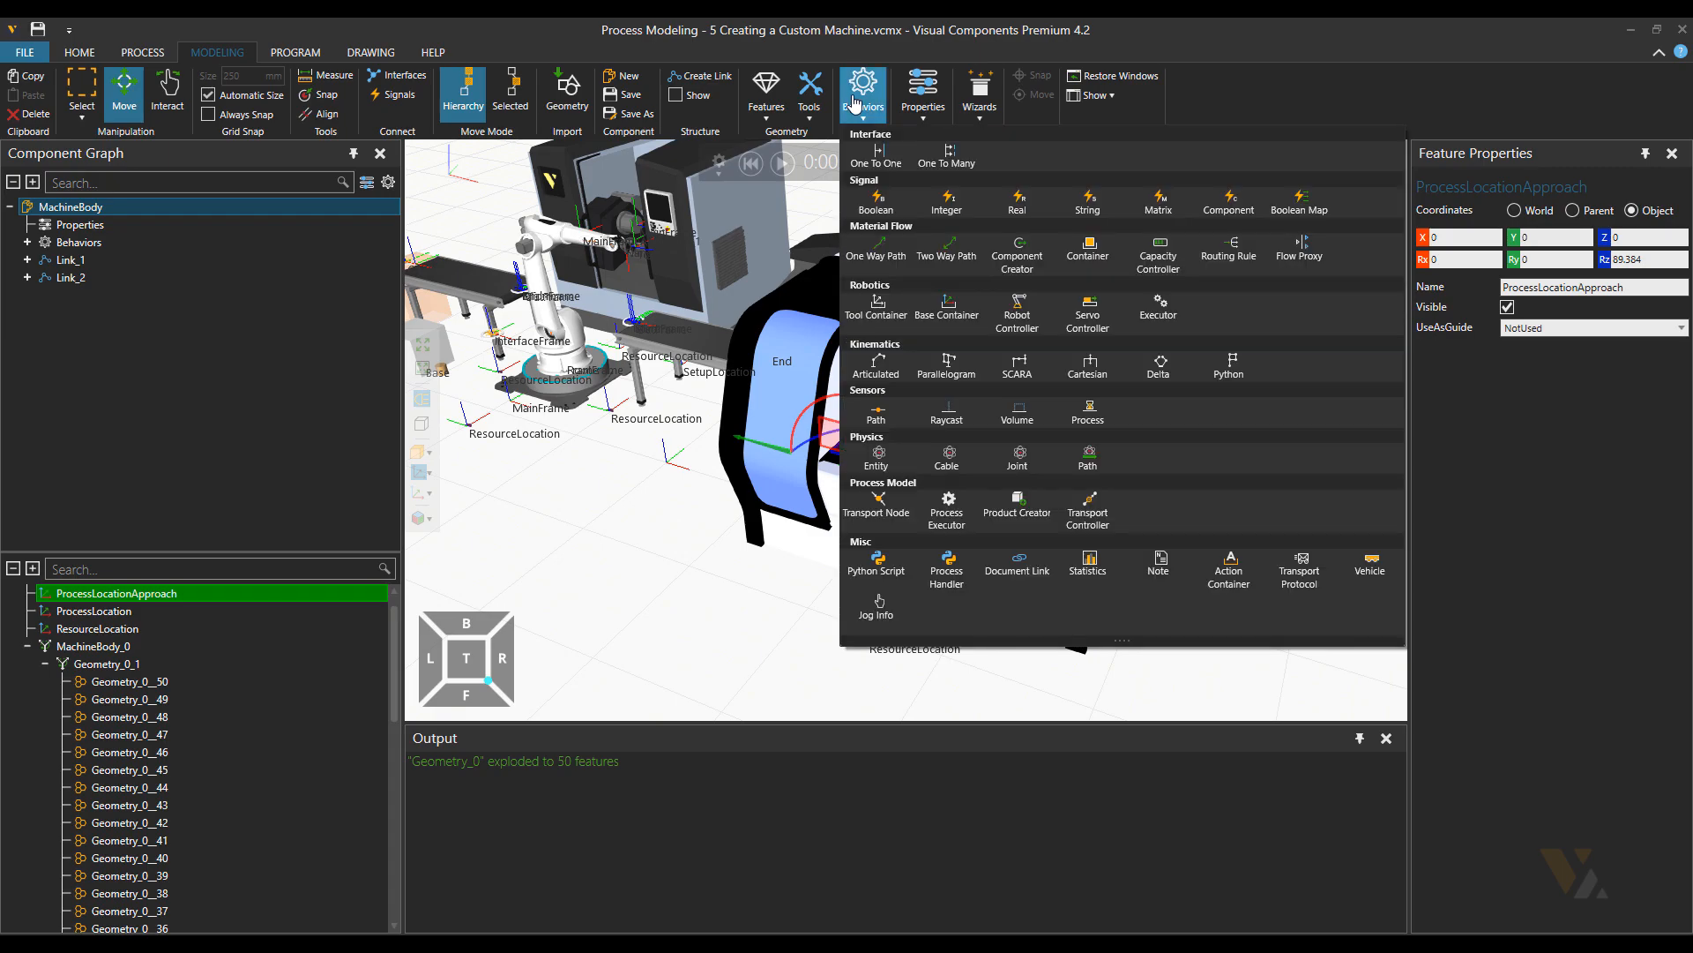
pyautogui.click(1077, 251)
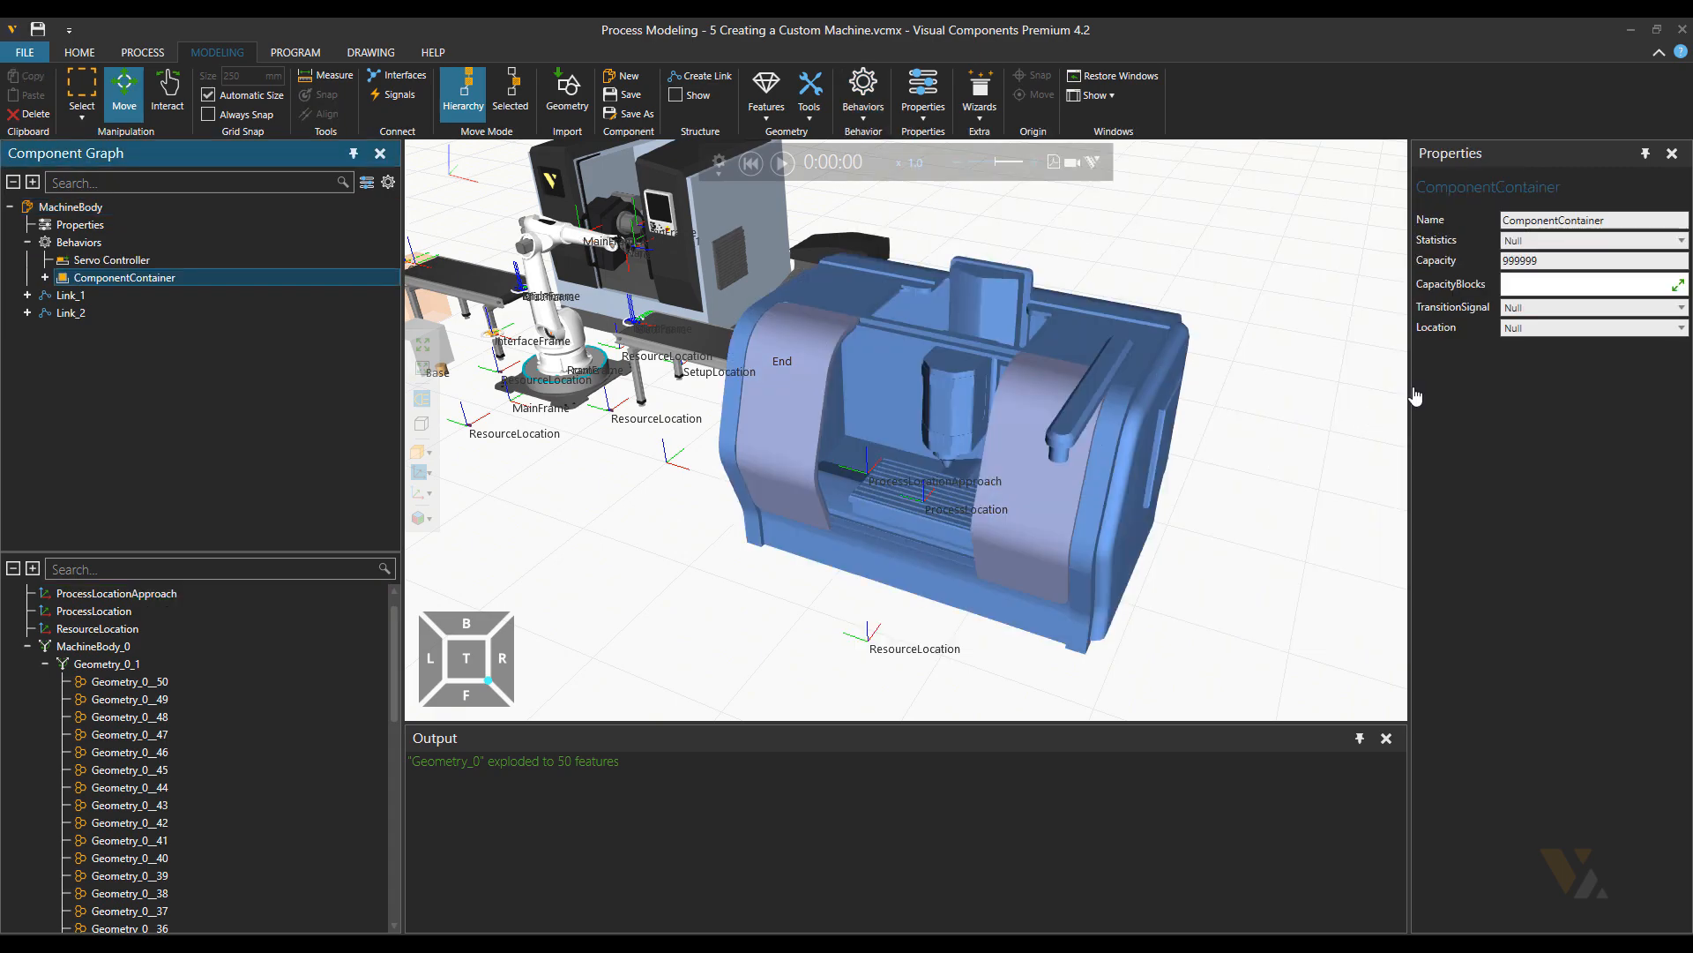
pyautogui.click(1623, 223)
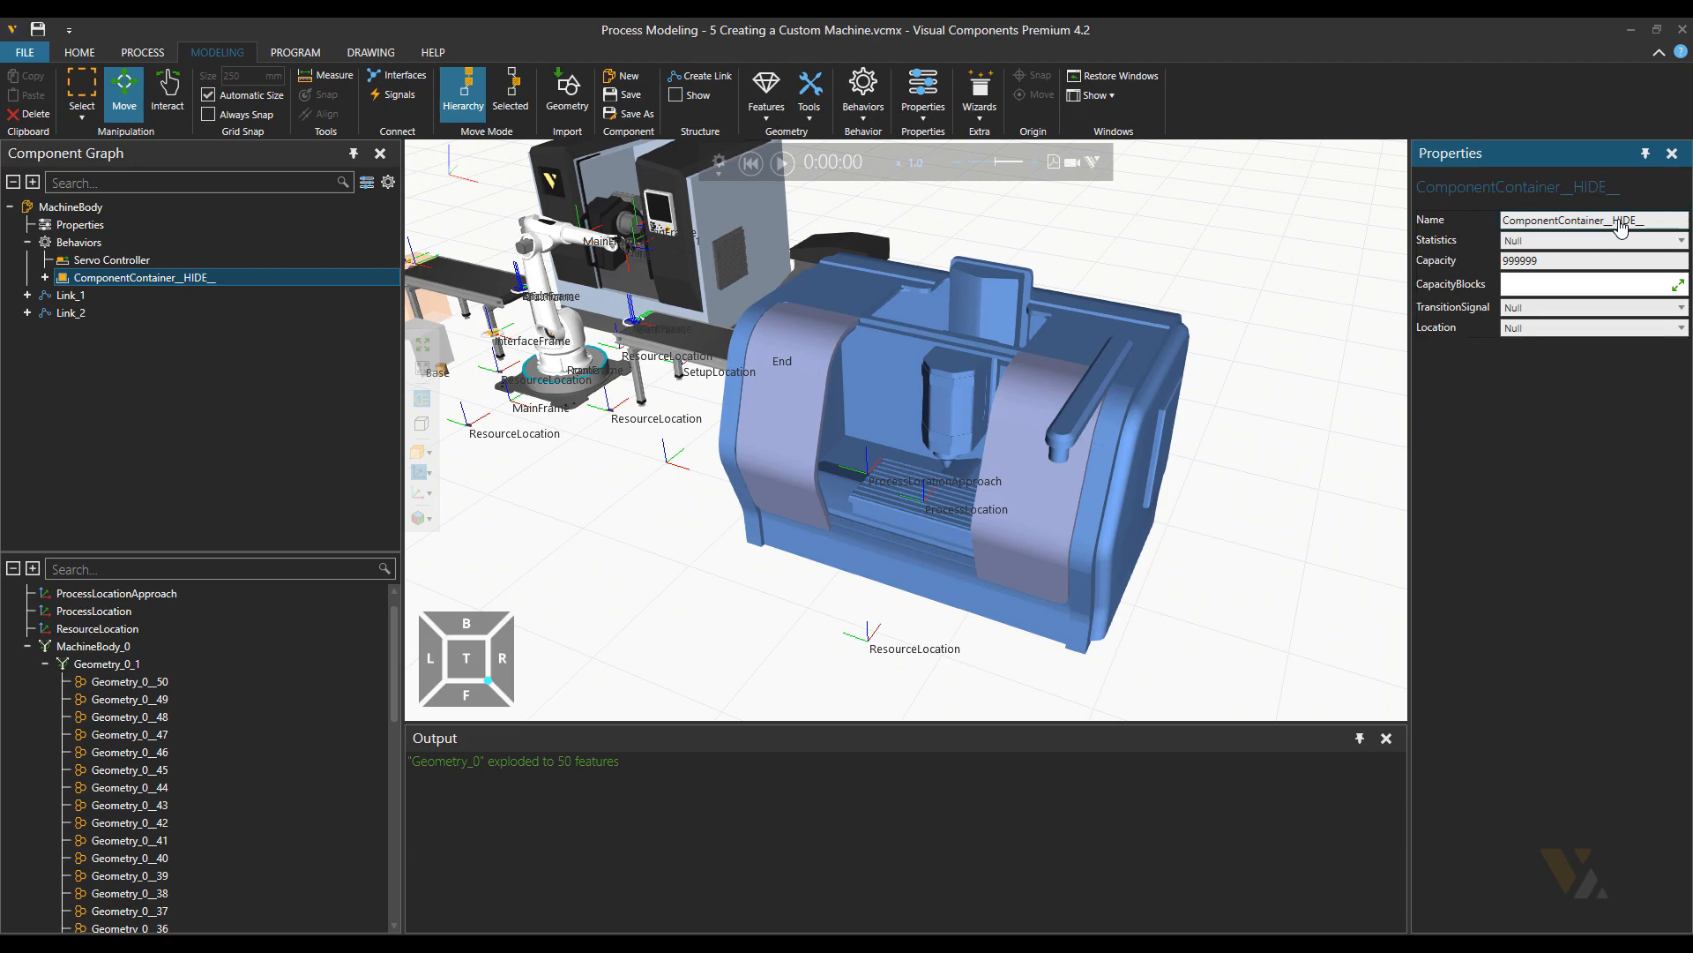
# - Add a Statistics behavior to MachineBody and create its default states
pyautogui.click(865, 113)
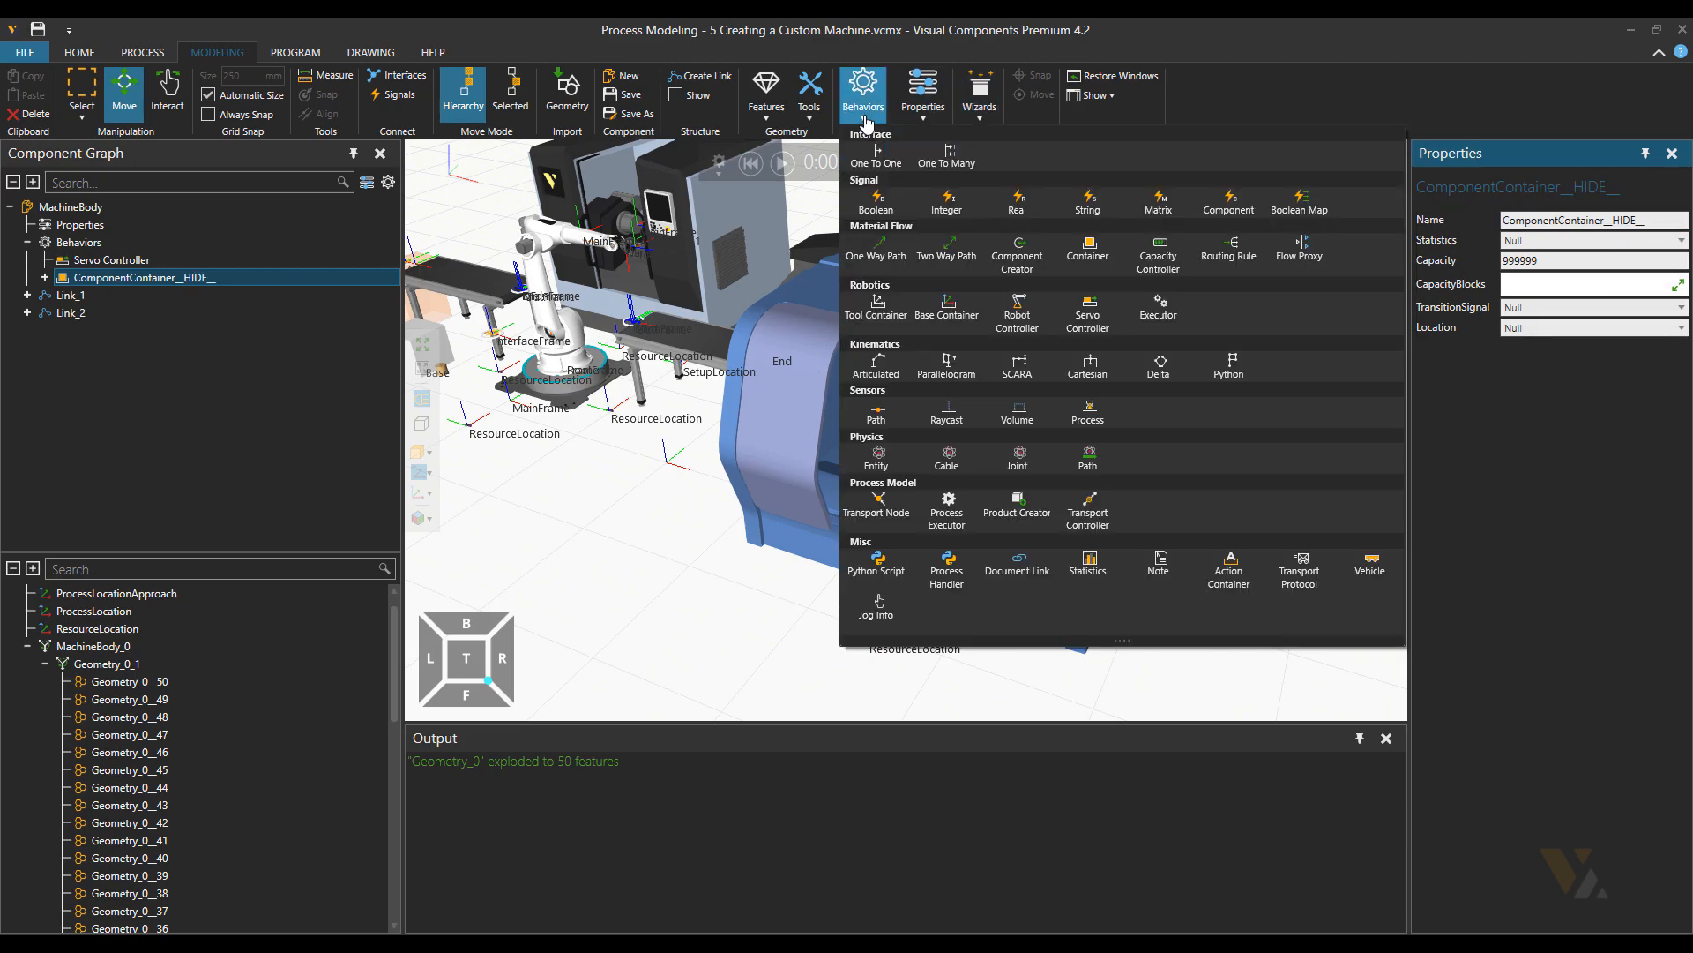
pyautogui.click(1090, 569)
pyautogui.scroll(-5, 1435, 646)
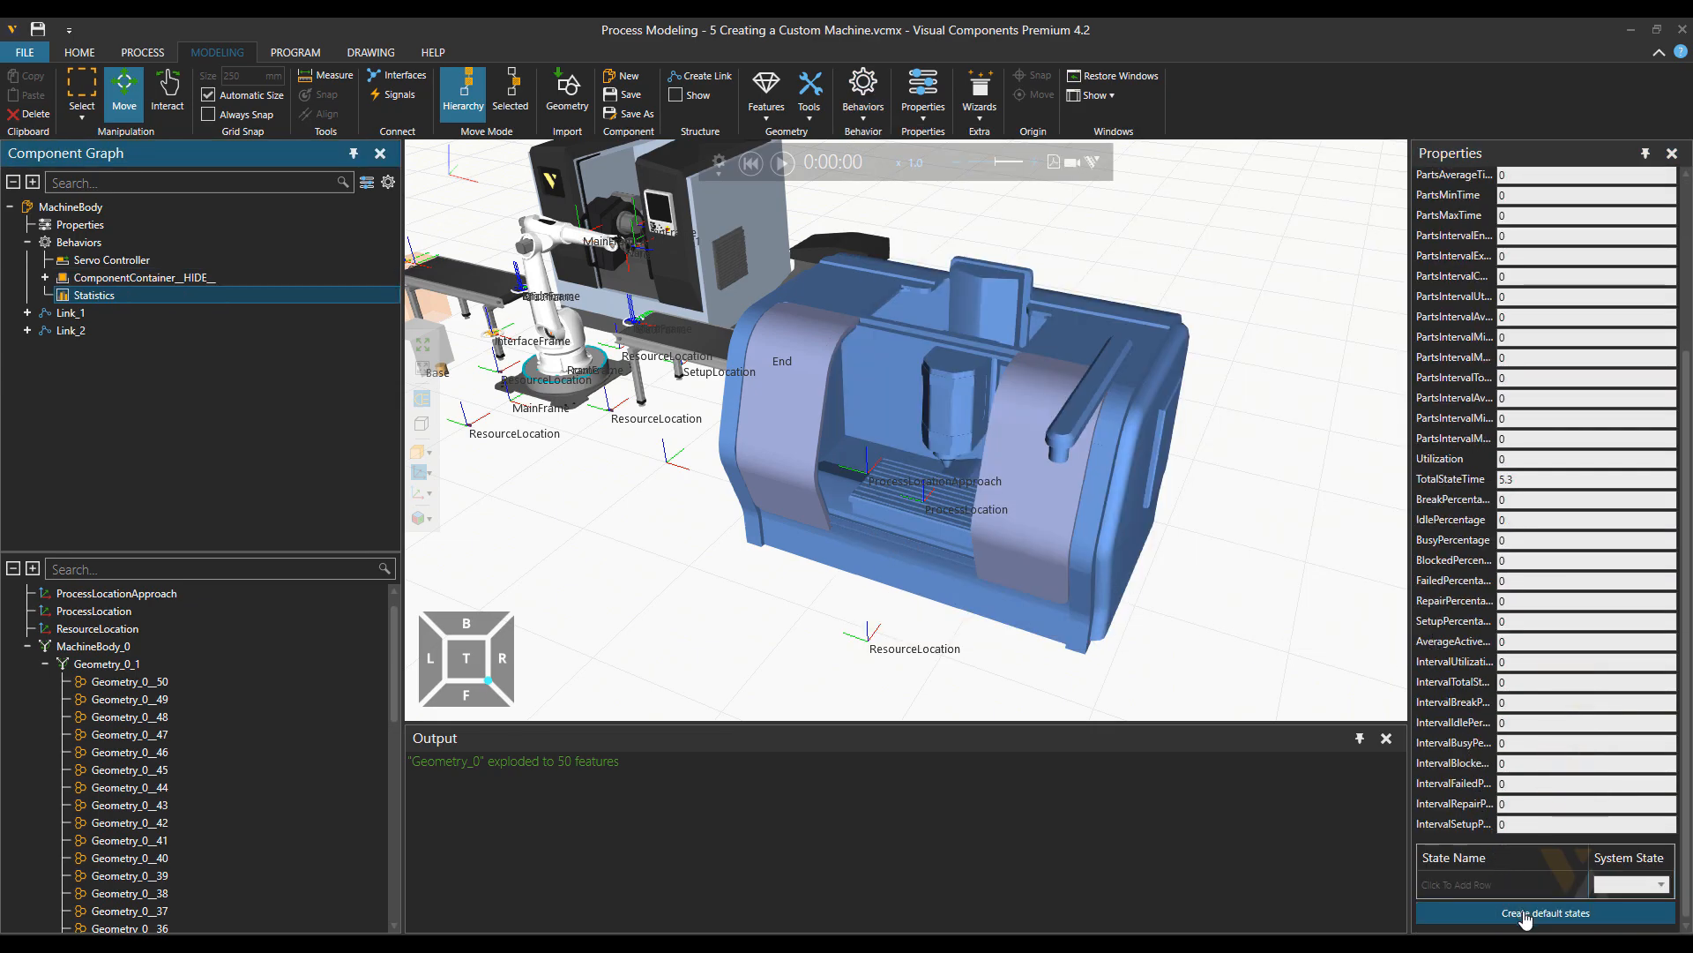
pyautogui.click(1522, 910)
pyautogui.scroll(-10, 1456, 690)
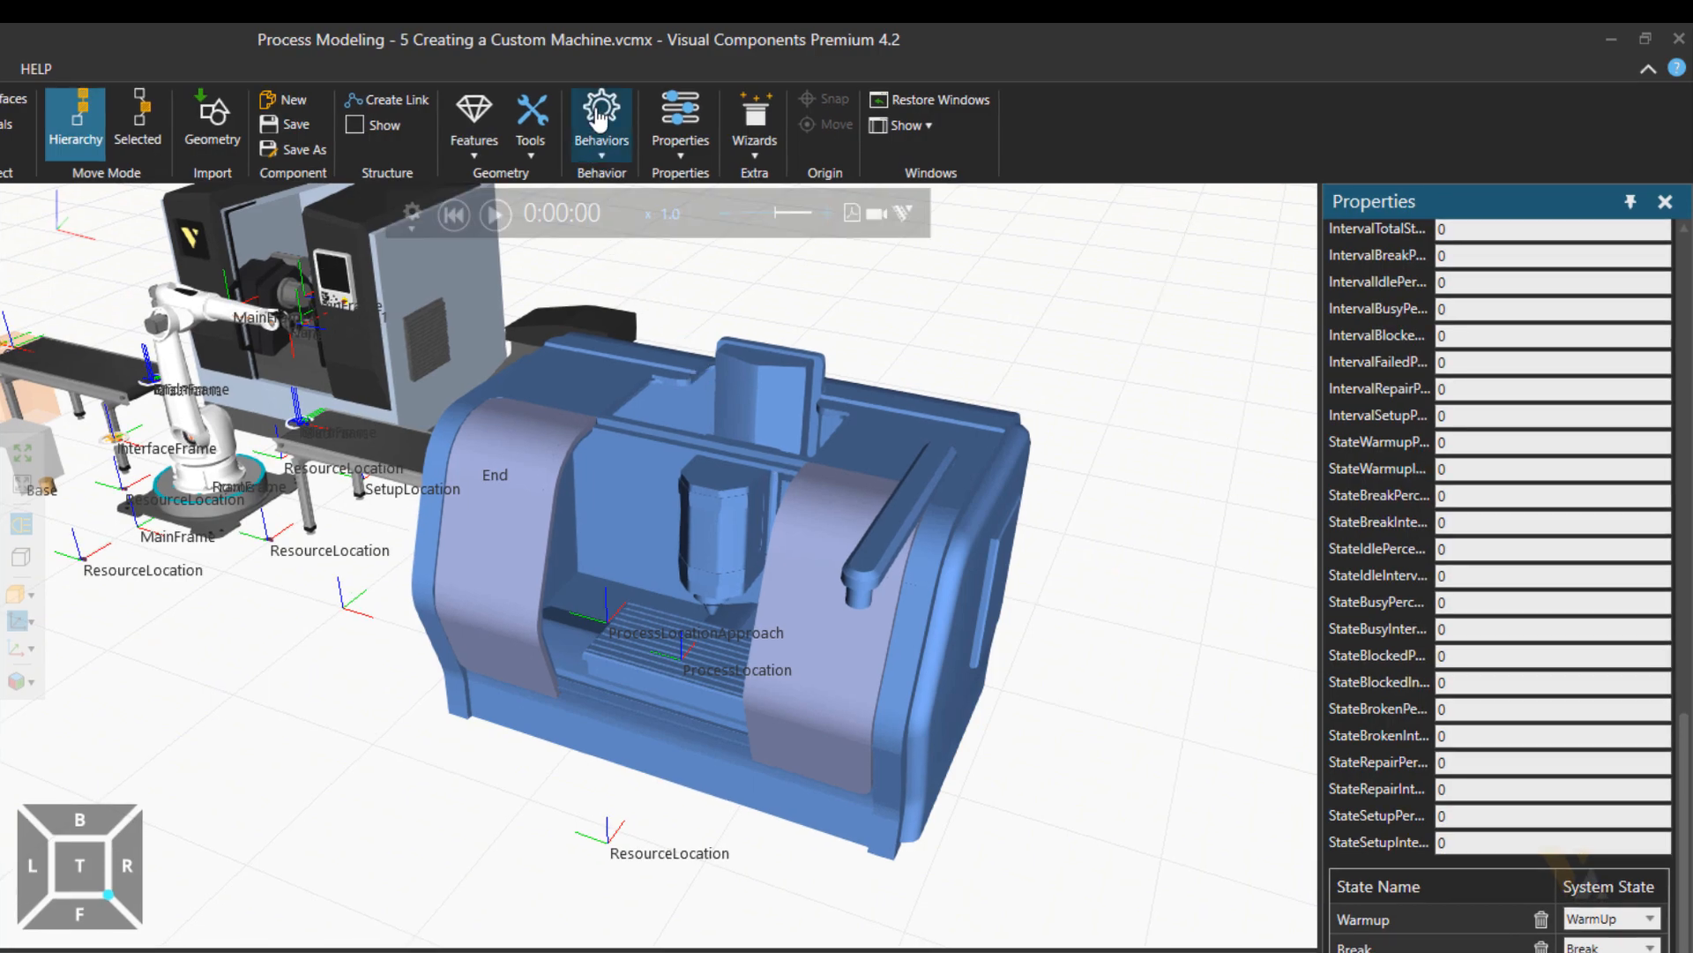
# - Add a Transport Node behavior and assign ComponentContainer__HIDE__ as its component container
pyautogui.click(600, 119)
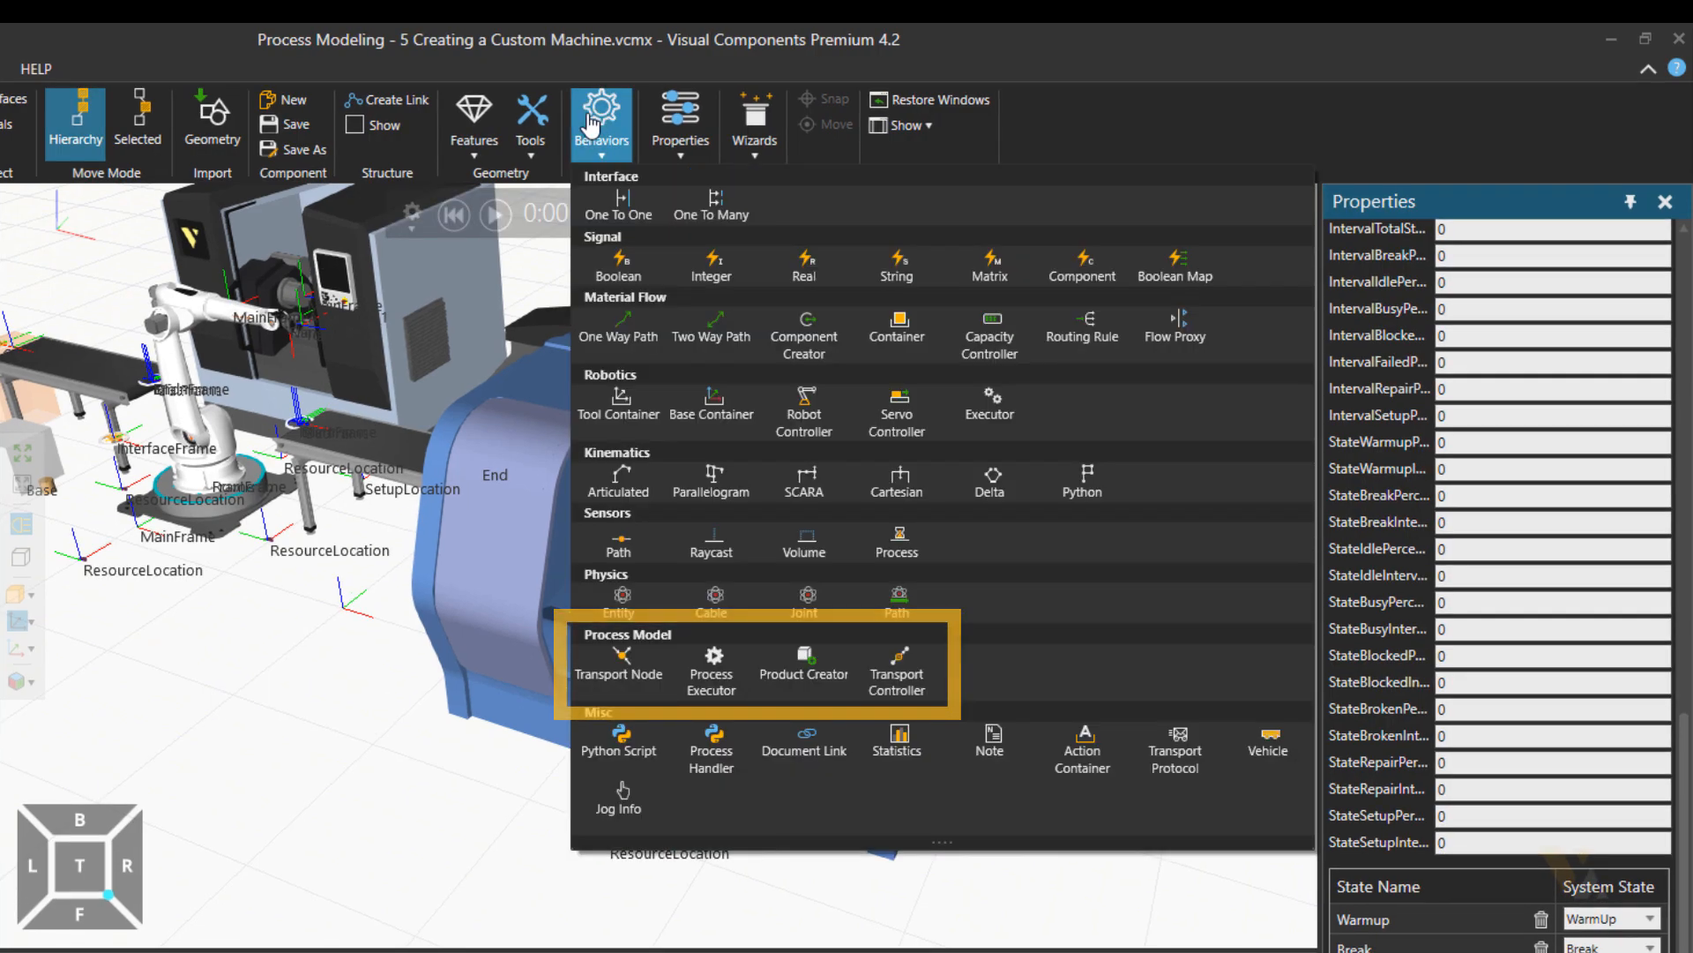
pyautogui.click(622, 671)
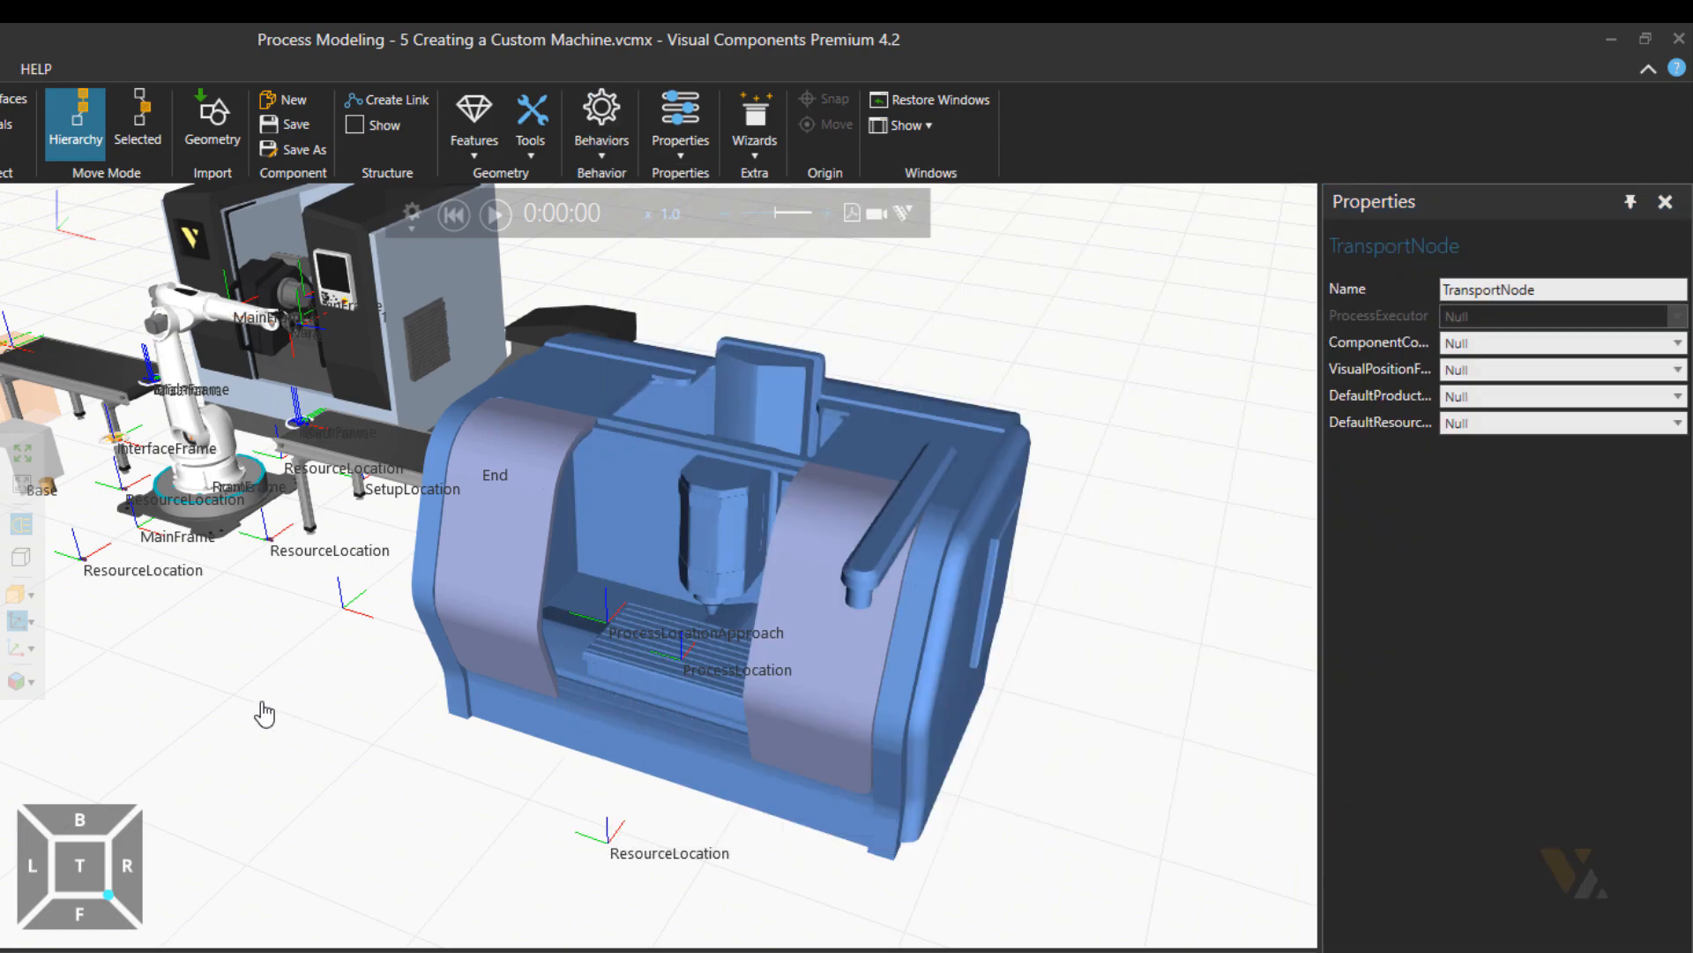
pyautogui.click(1457, 346)
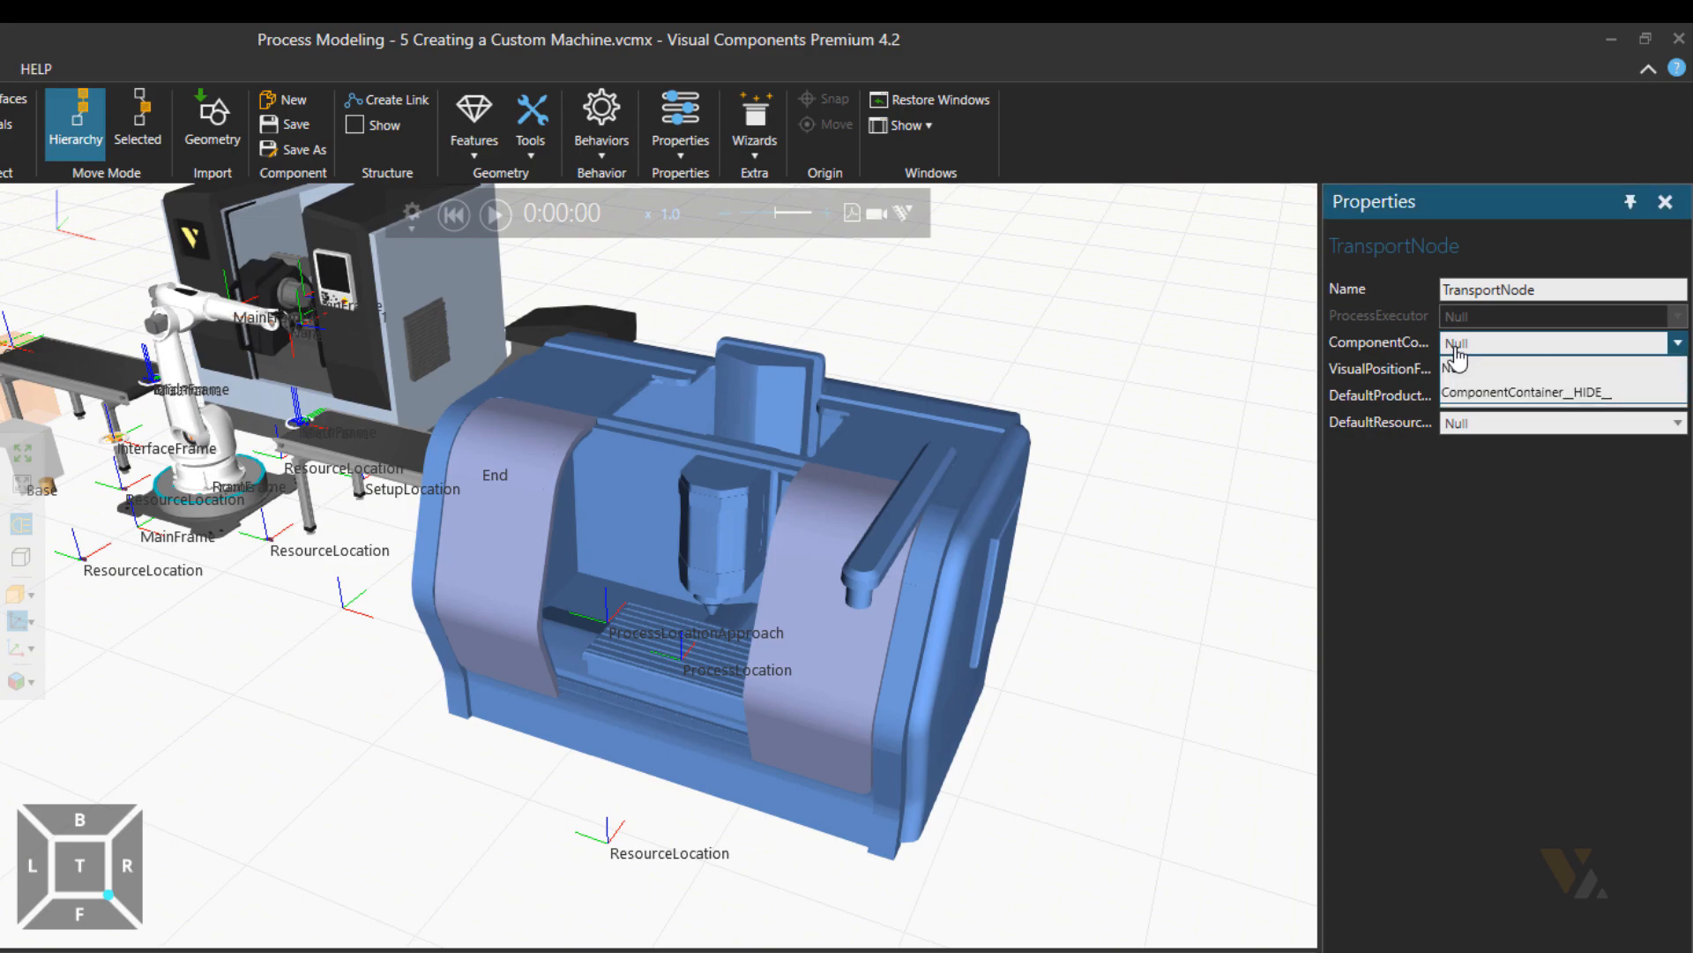
pyautogui.click(1473, 395)
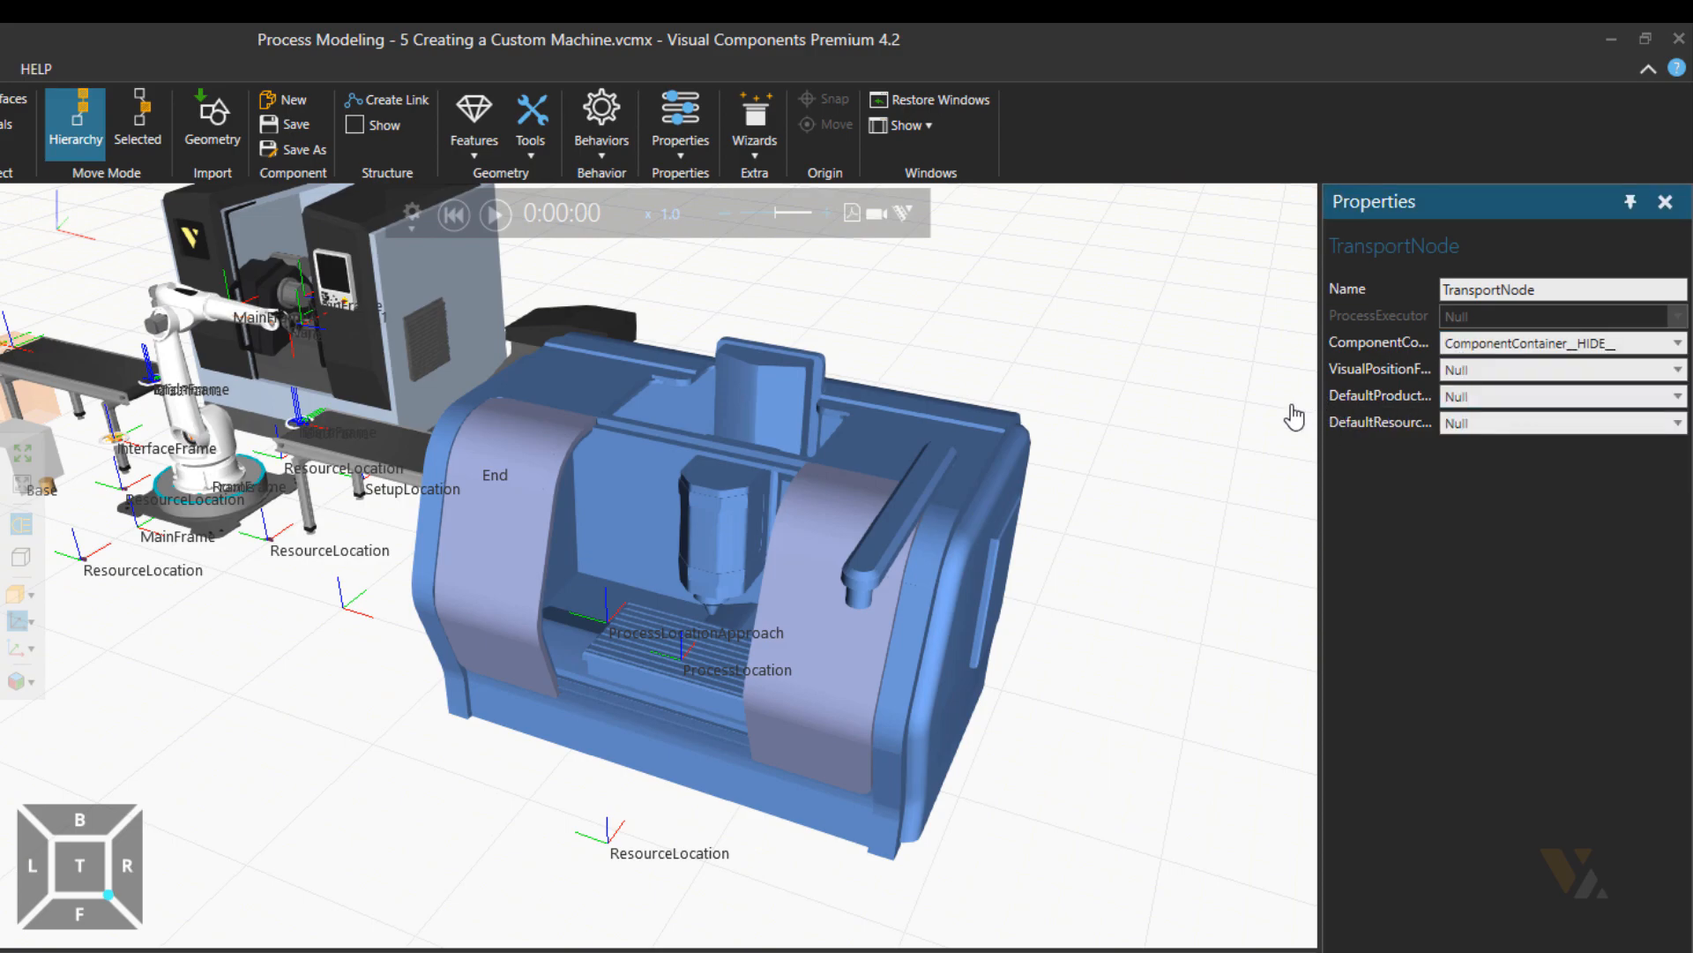
# - Set the transport node's visual position and default product frames to ProcessLocation and its default resource frame to ResourceLocation
pyautogui.click(1478, 372)
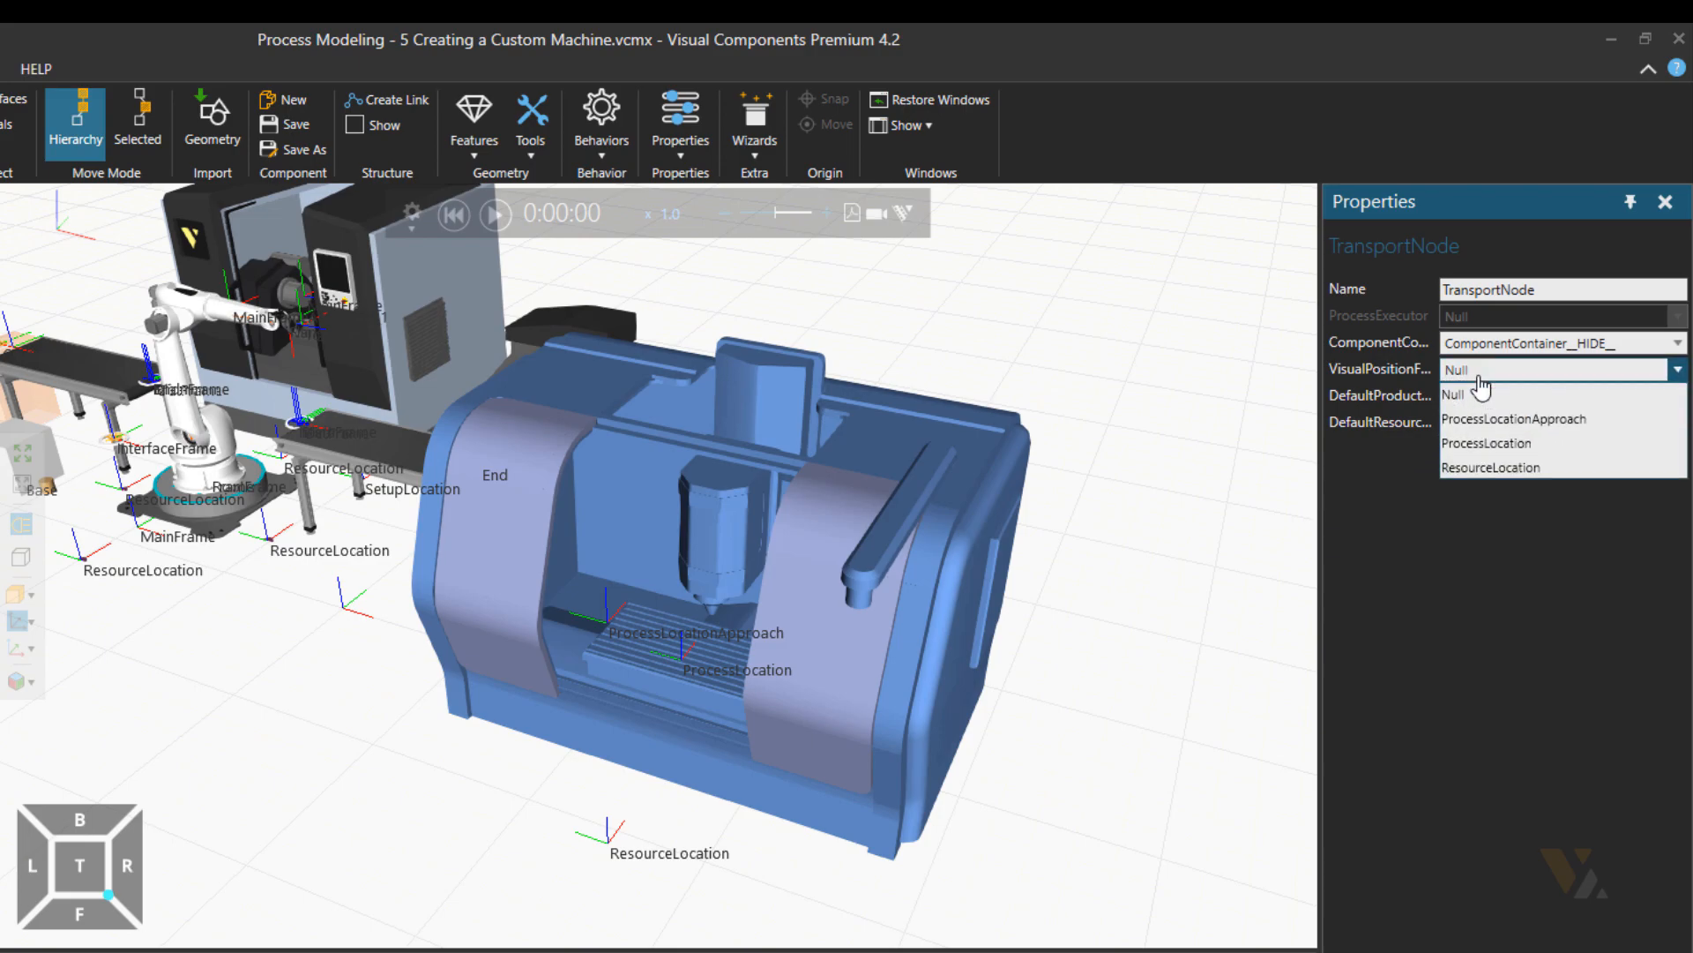
pyautogui.click(1487, 443)
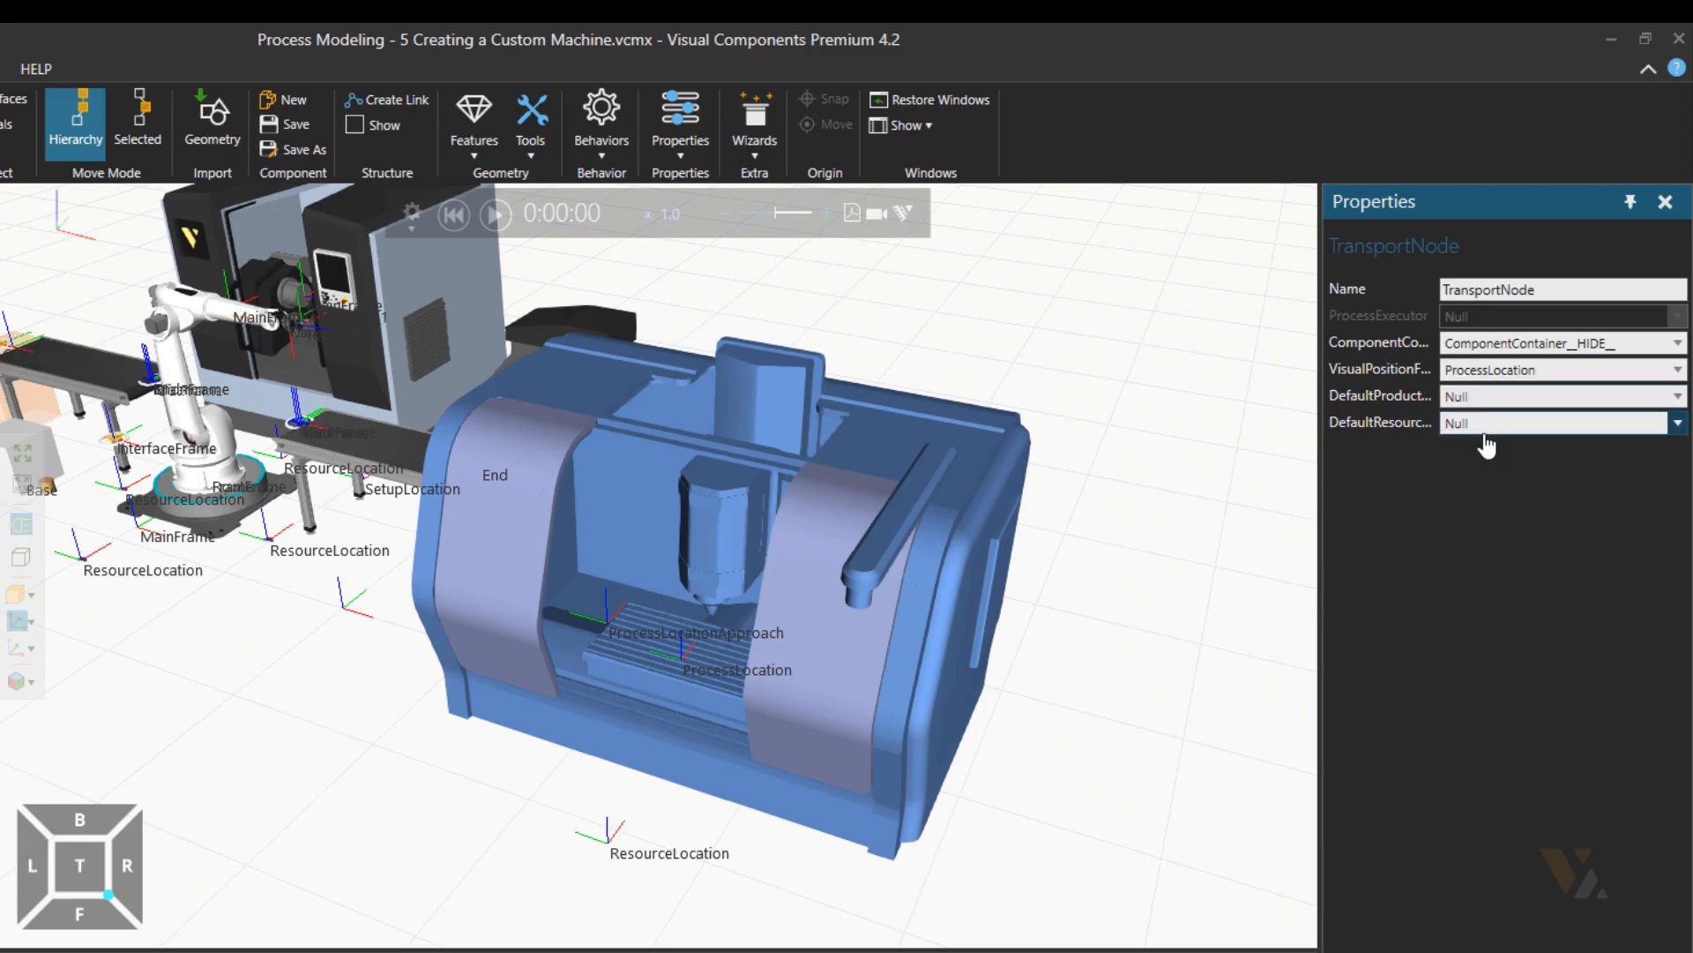
pyautogui.click(1477, 399)
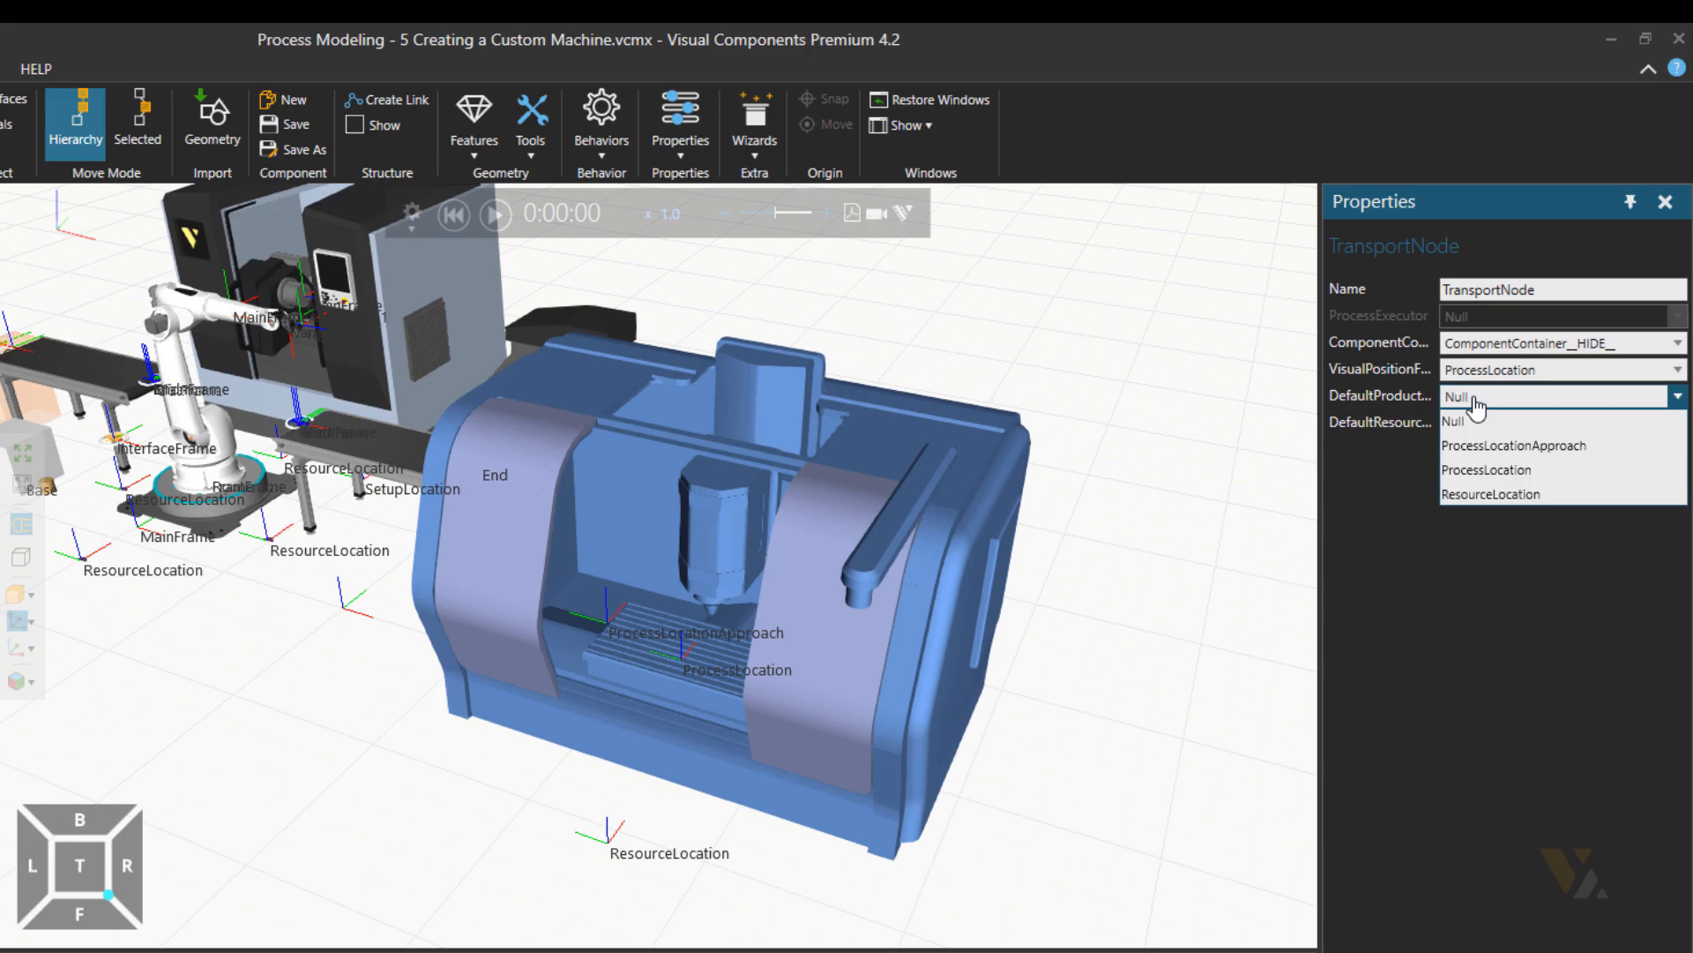
pyautogui.click(1485, 469)
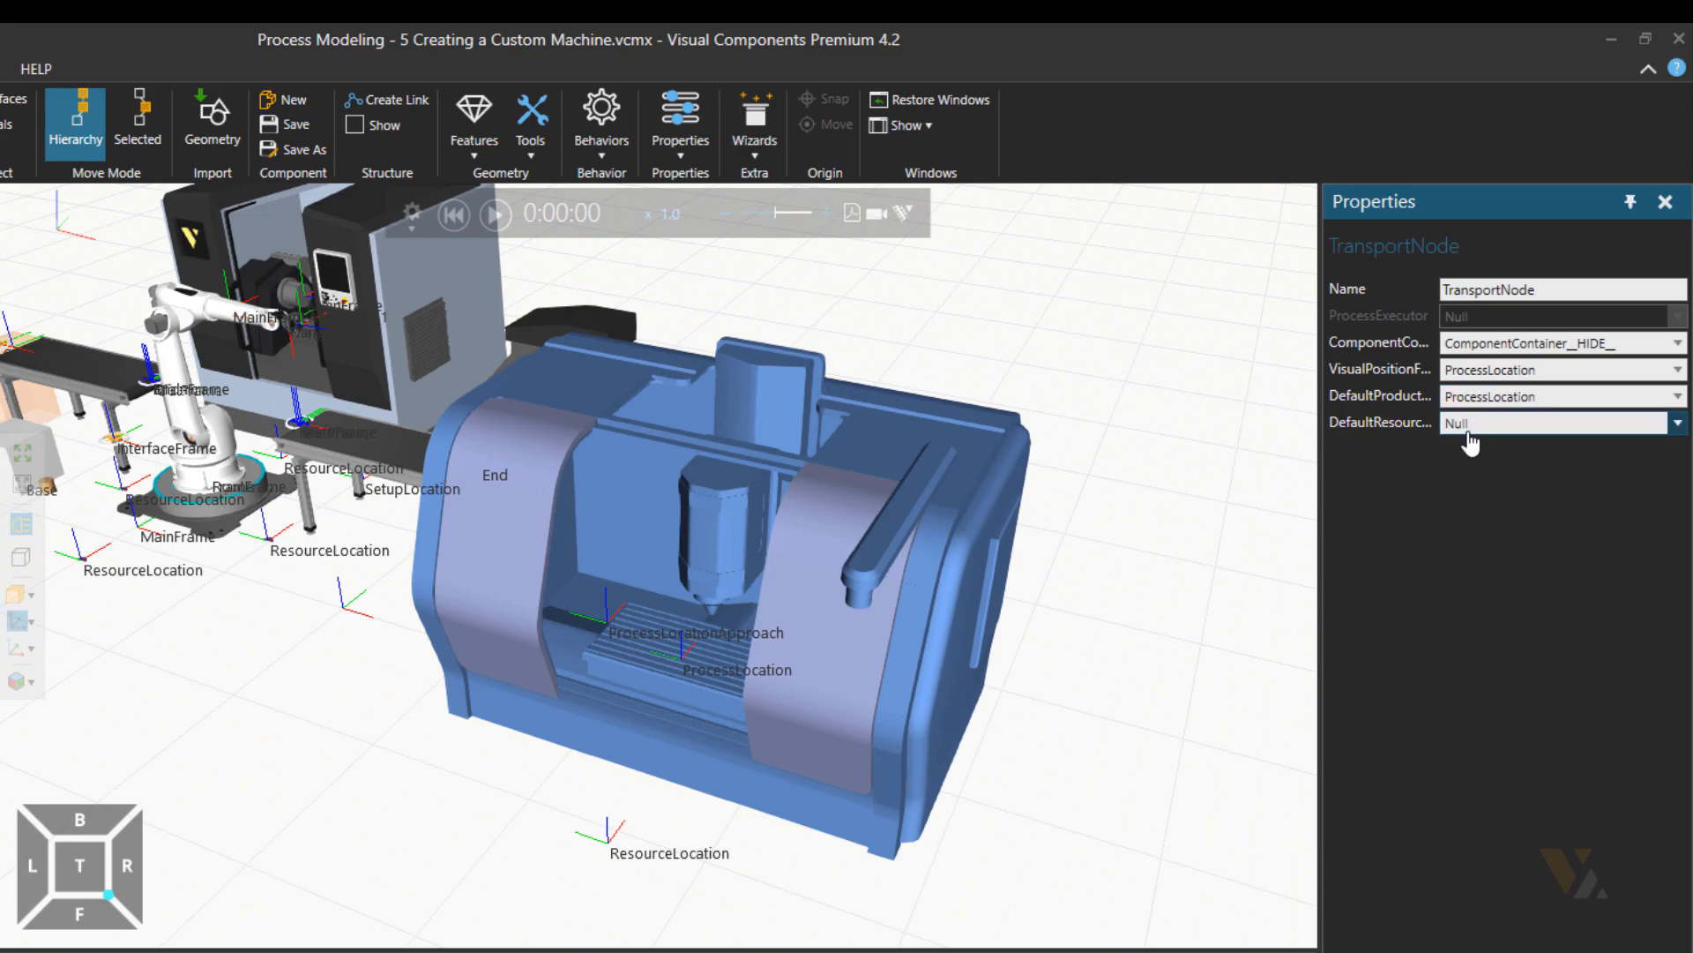
pyautogui.click(1468, 425)
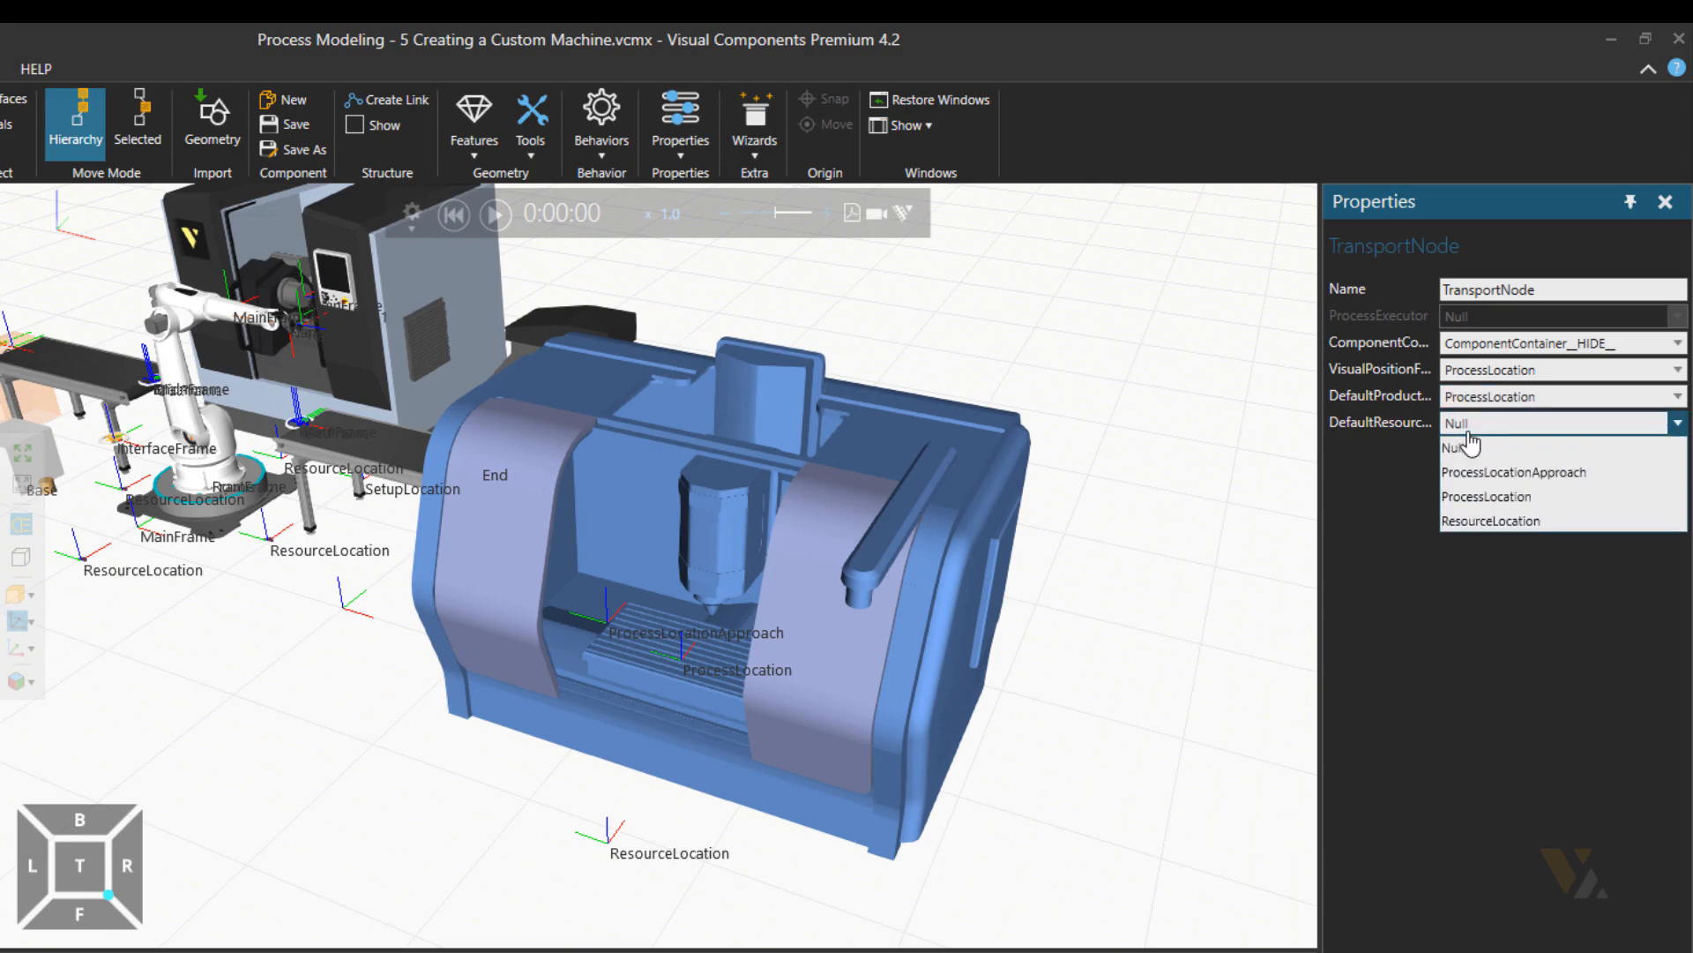
pyautogui.click(1478, 521)
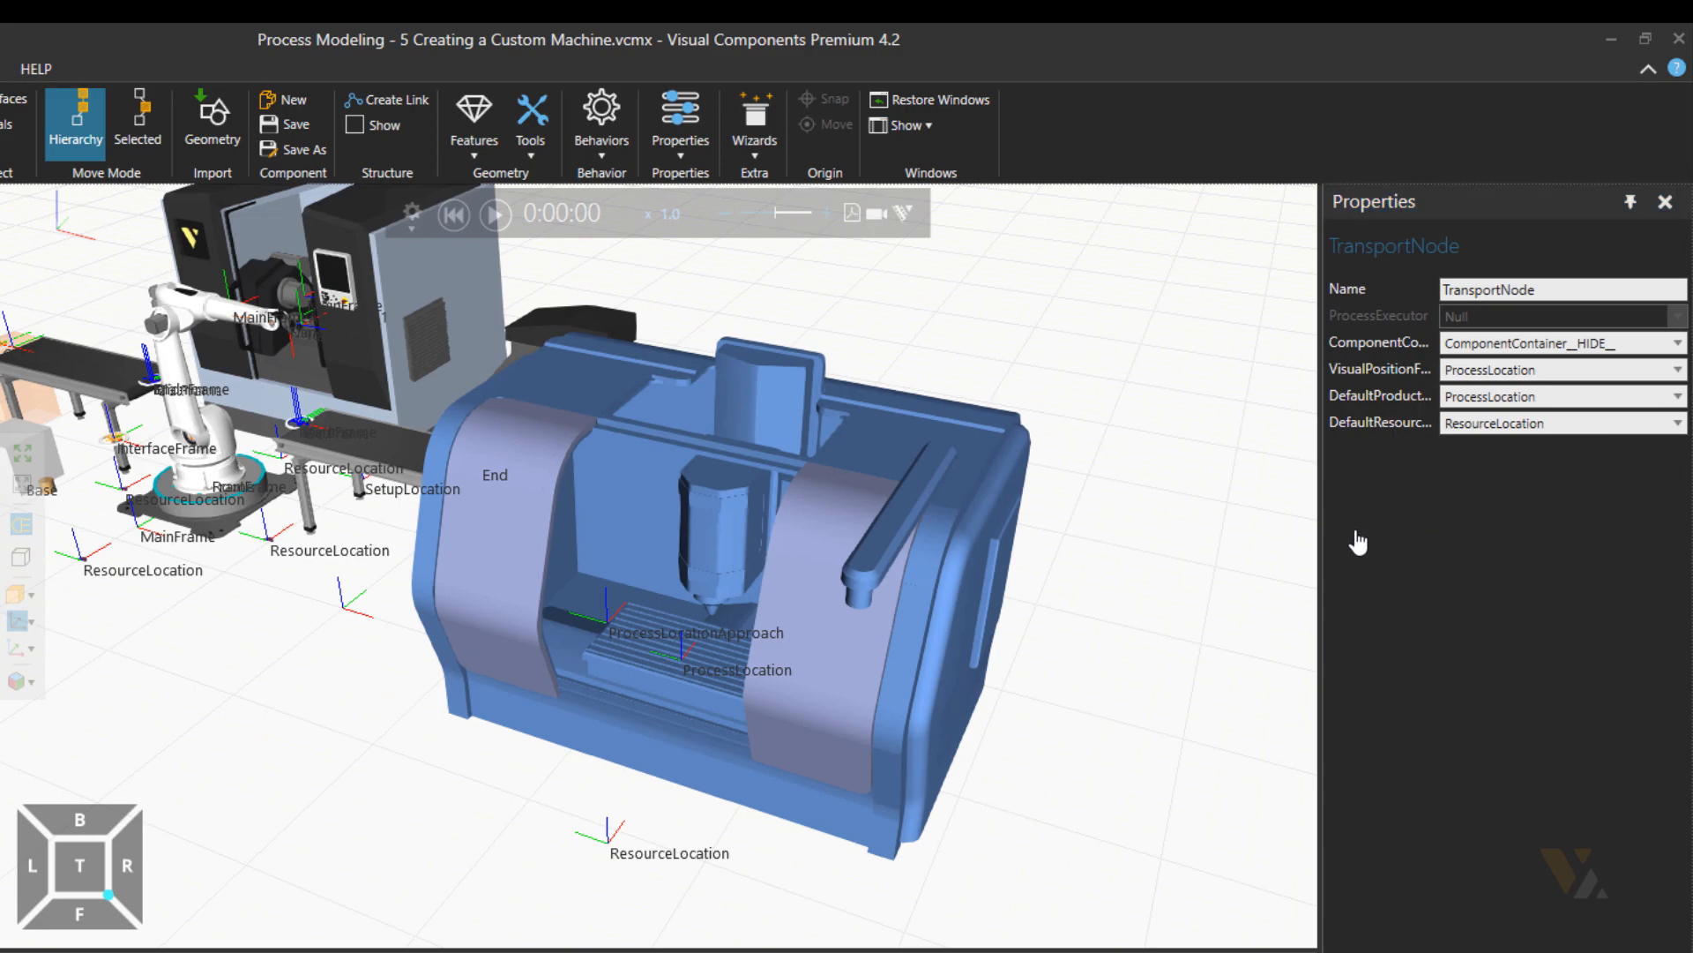
# - Add a Process Executor behavior to MachineBody and link it to TransportNode
pyautogui.moveTo(952, 691); pyautogui.dragTo(773, 690, button='right')
pyautogui.scroll(3, 640, 687)
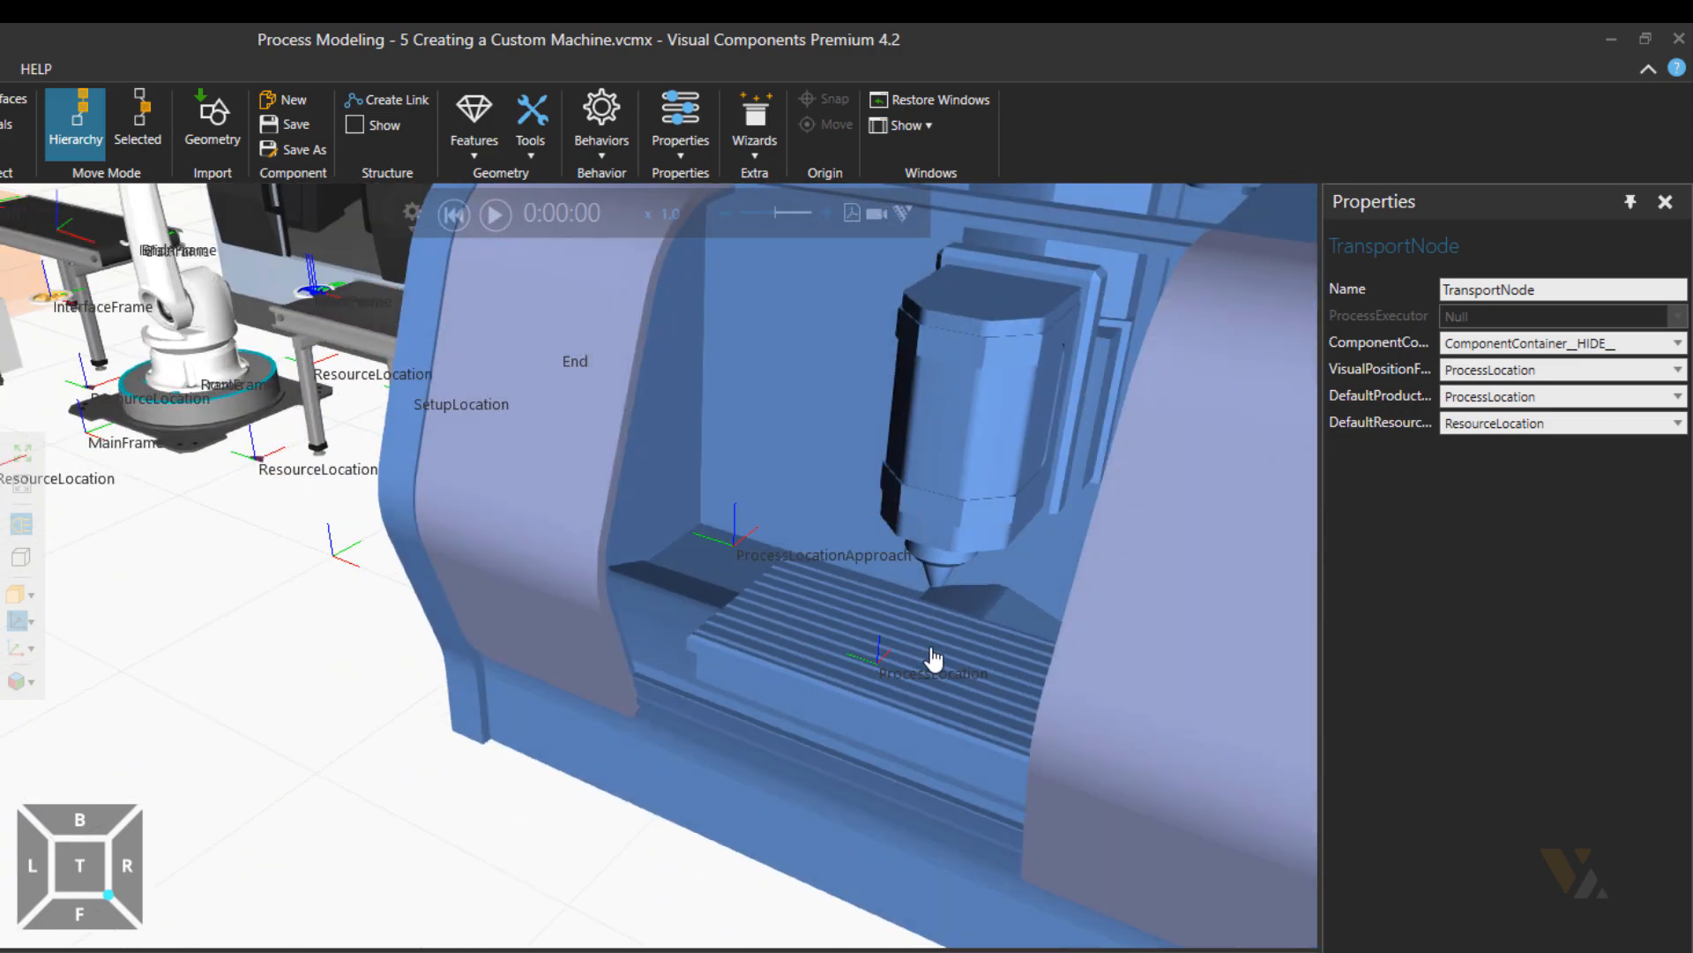
pyautogui.click(603, 137)
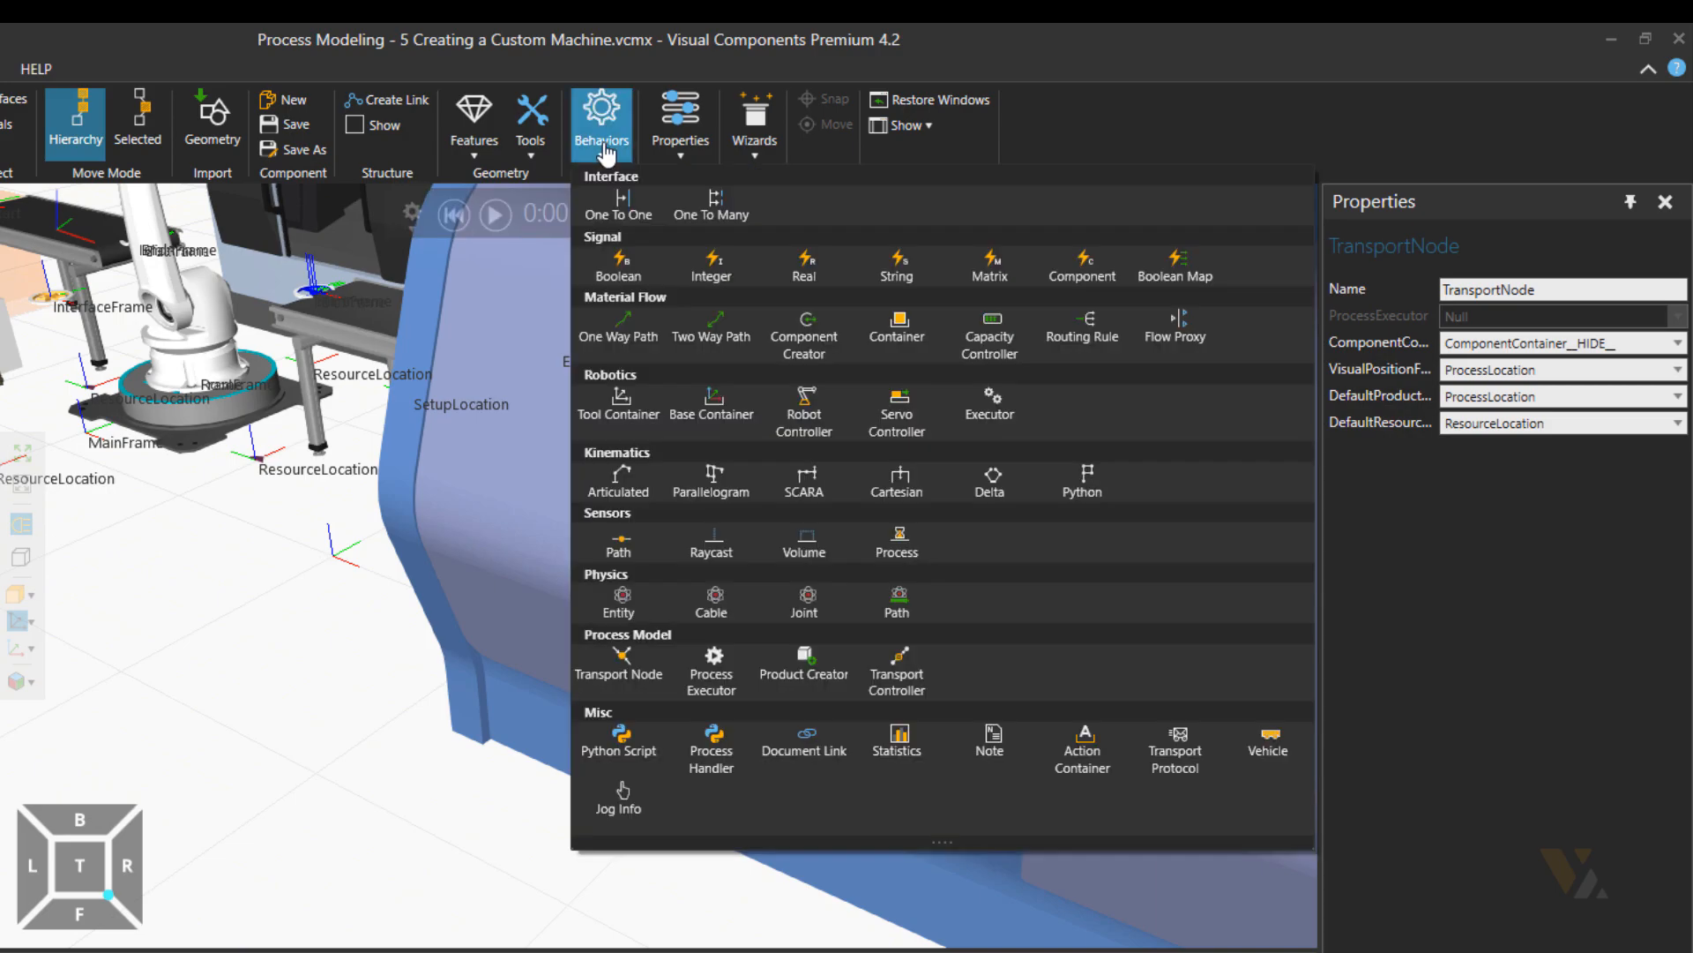
pyautogui.click(707, 684)
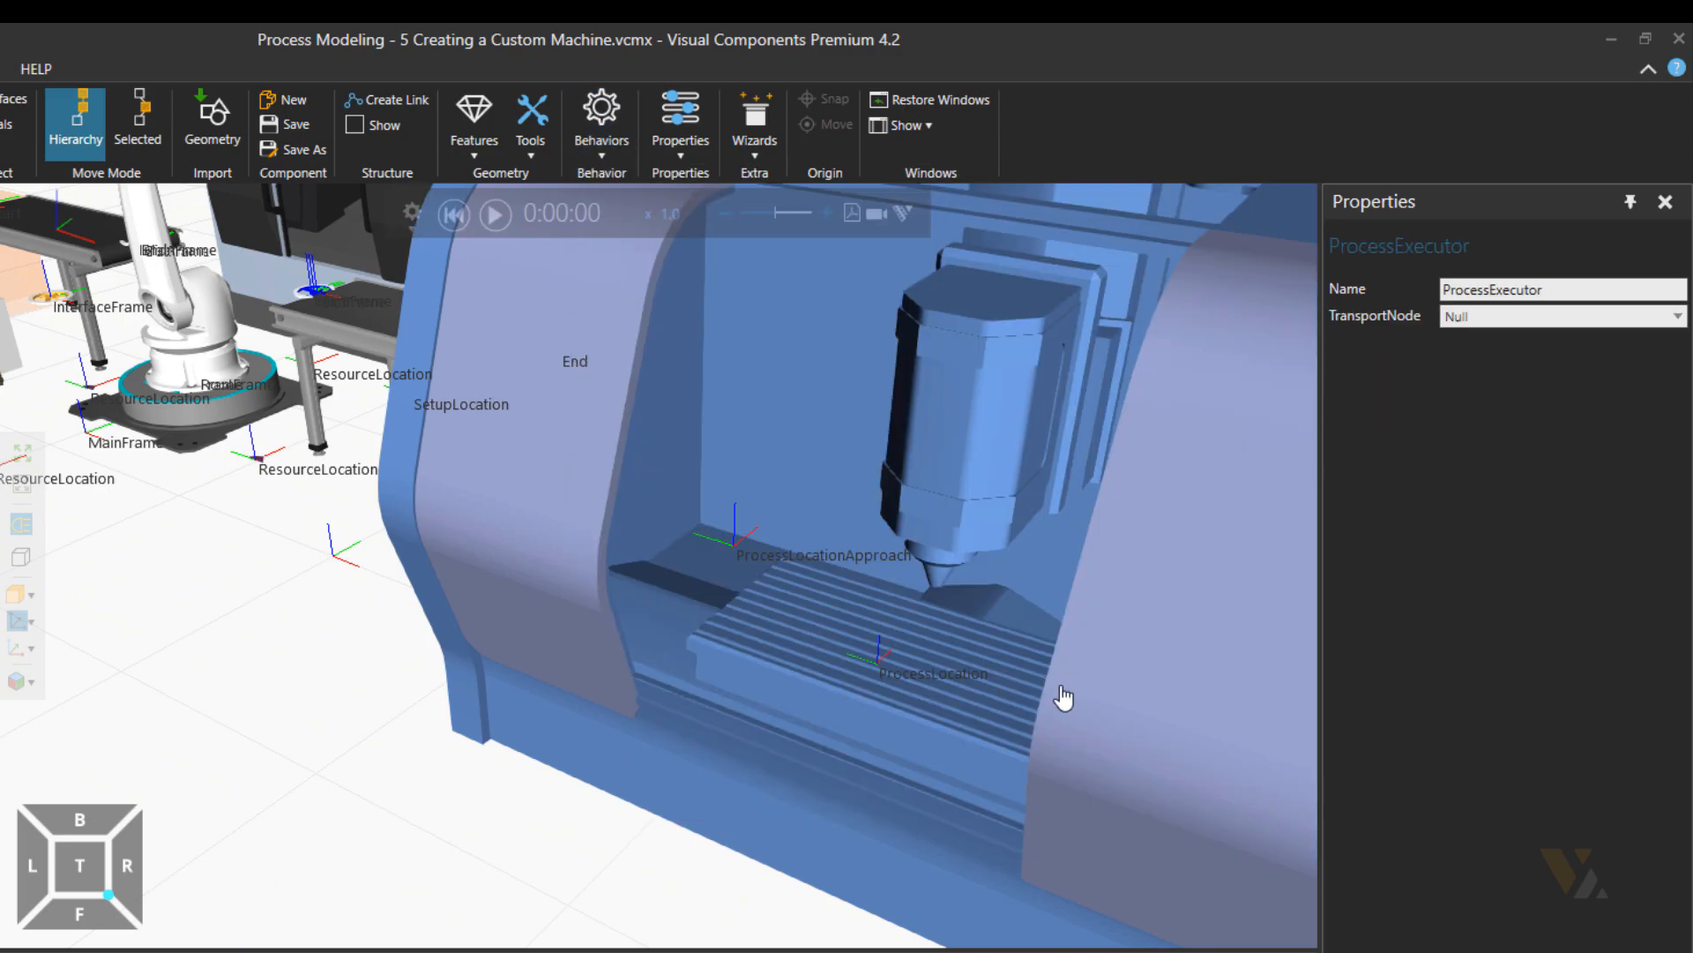
pyautogui.click(1462, 325)
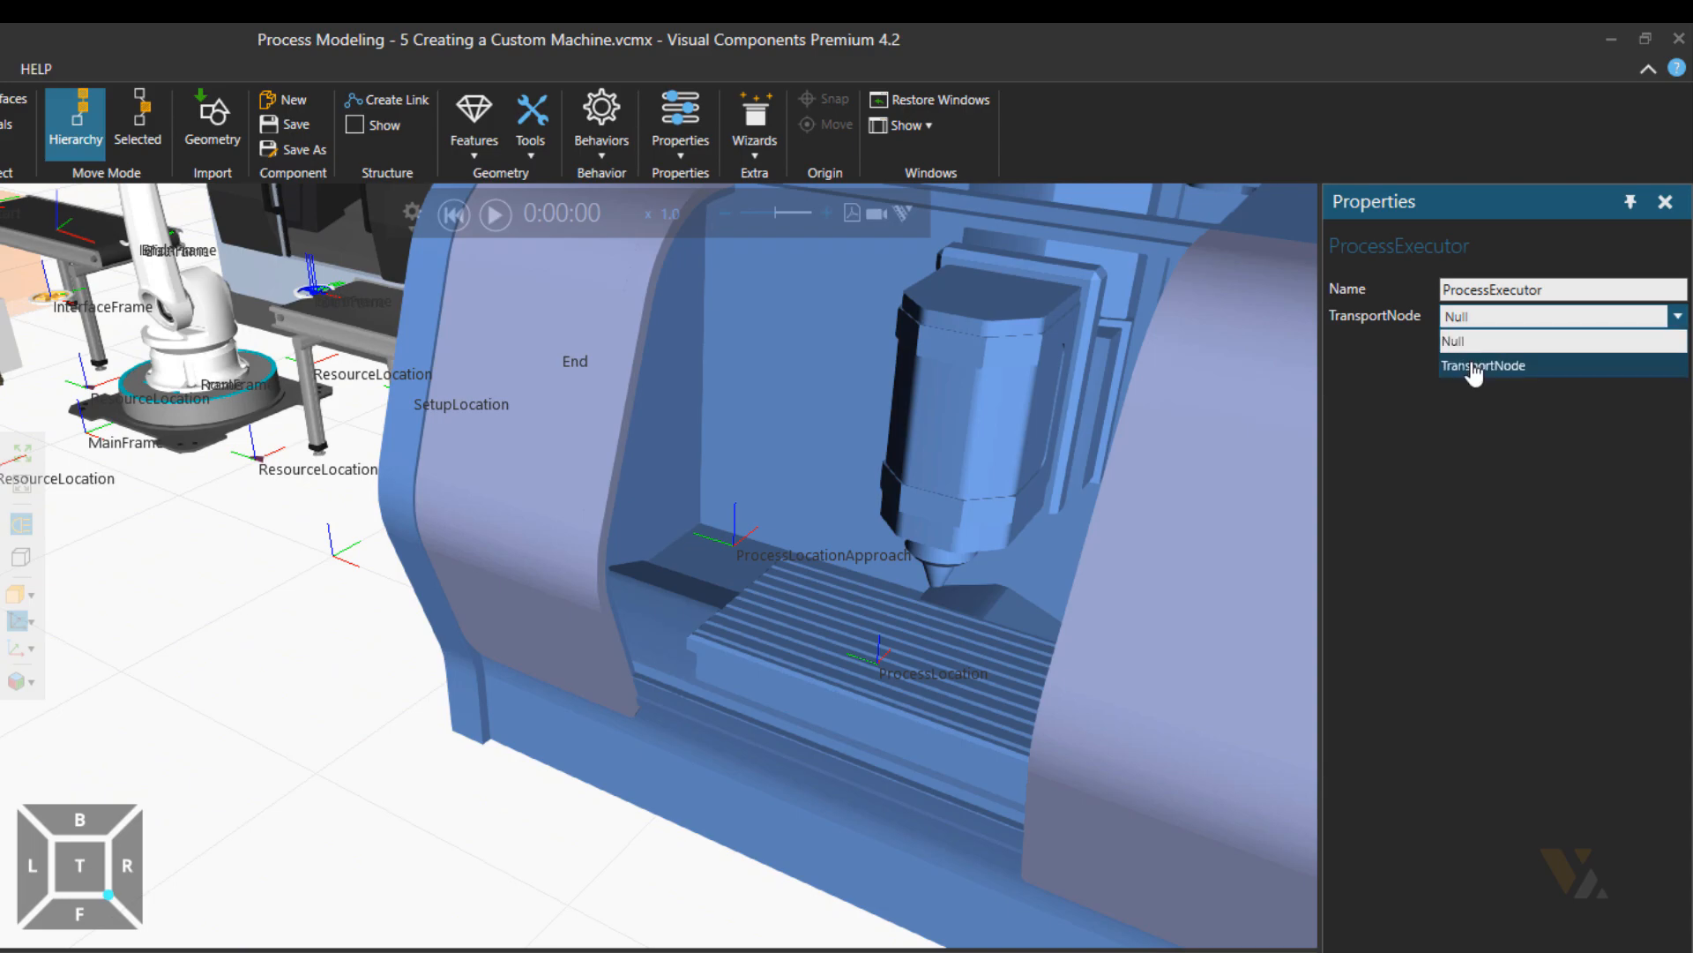
pyautogui.click(1460, 369)
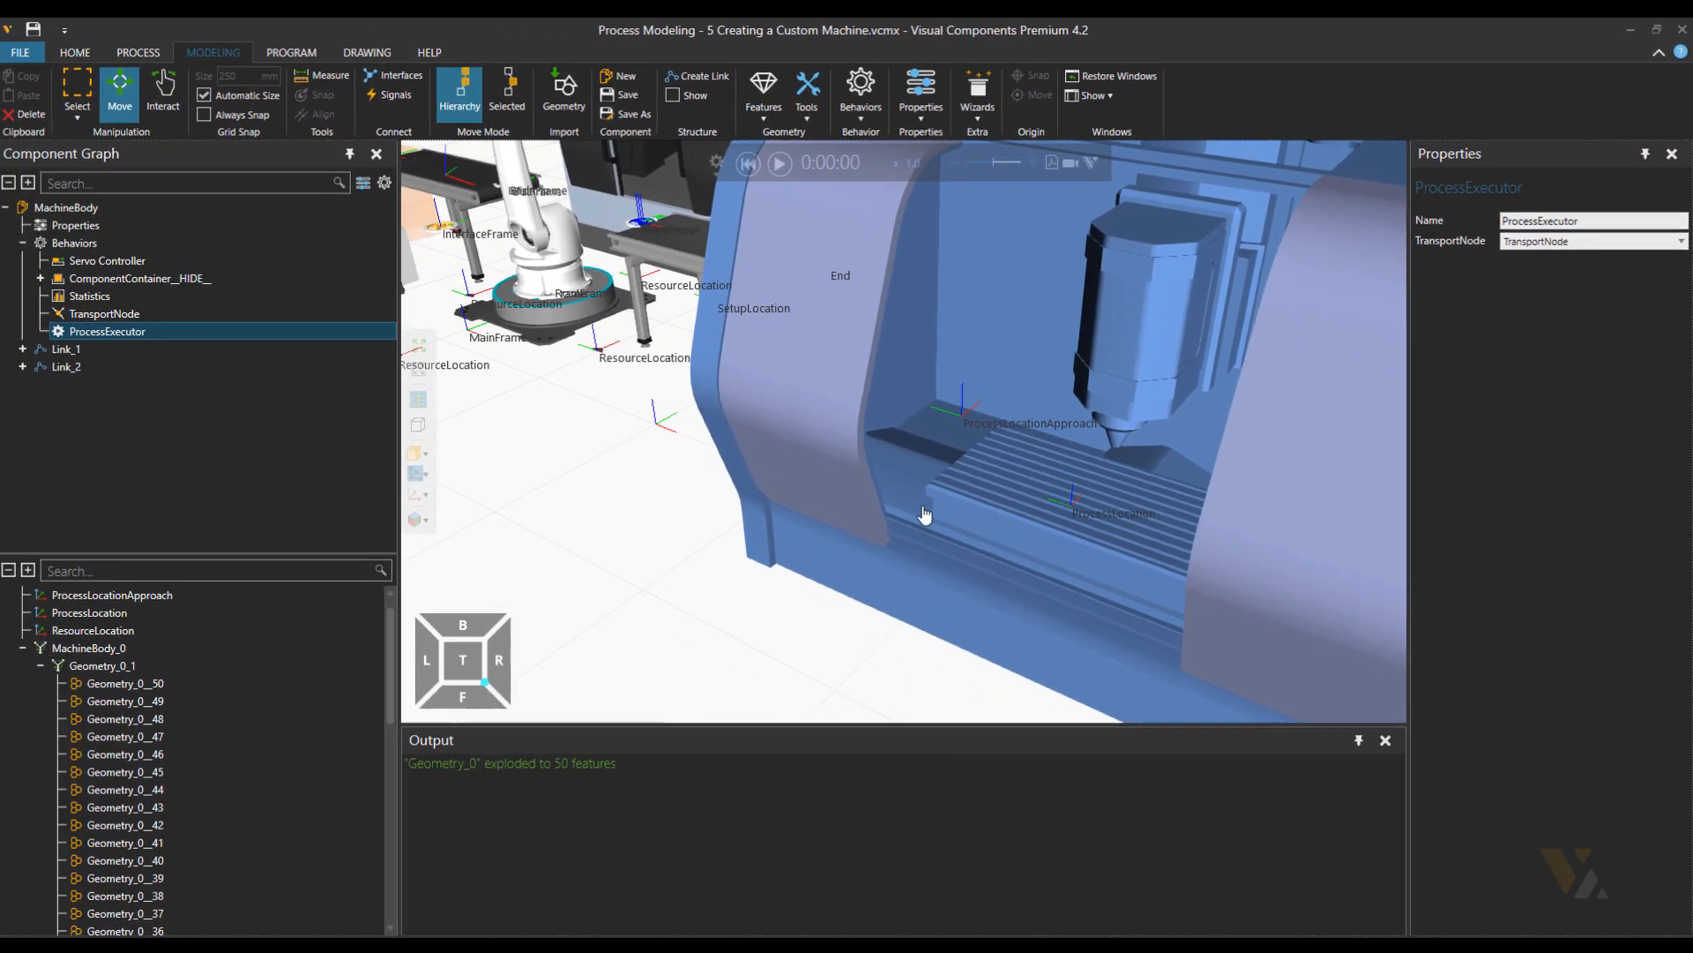
# - Link the Statistics behavior to ComponentContainer__HIDE__
pyautogui.click(234, 282)
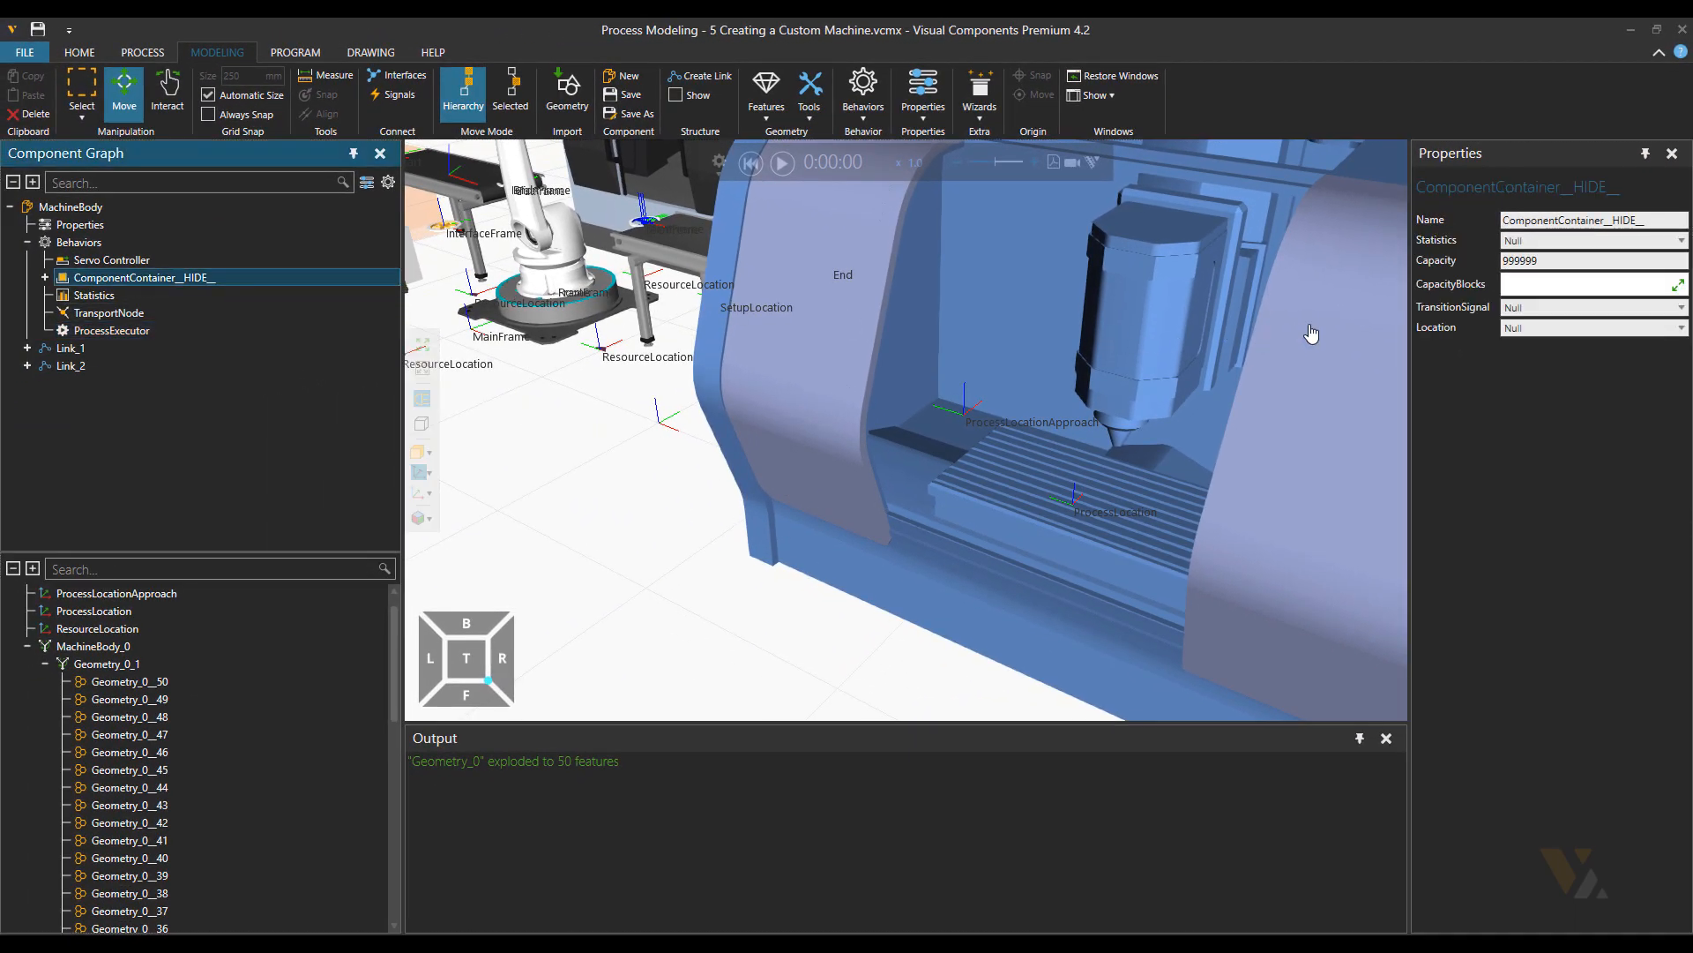
pyautogui.click(1510, 240)
pyautogui.click(1510, 281)
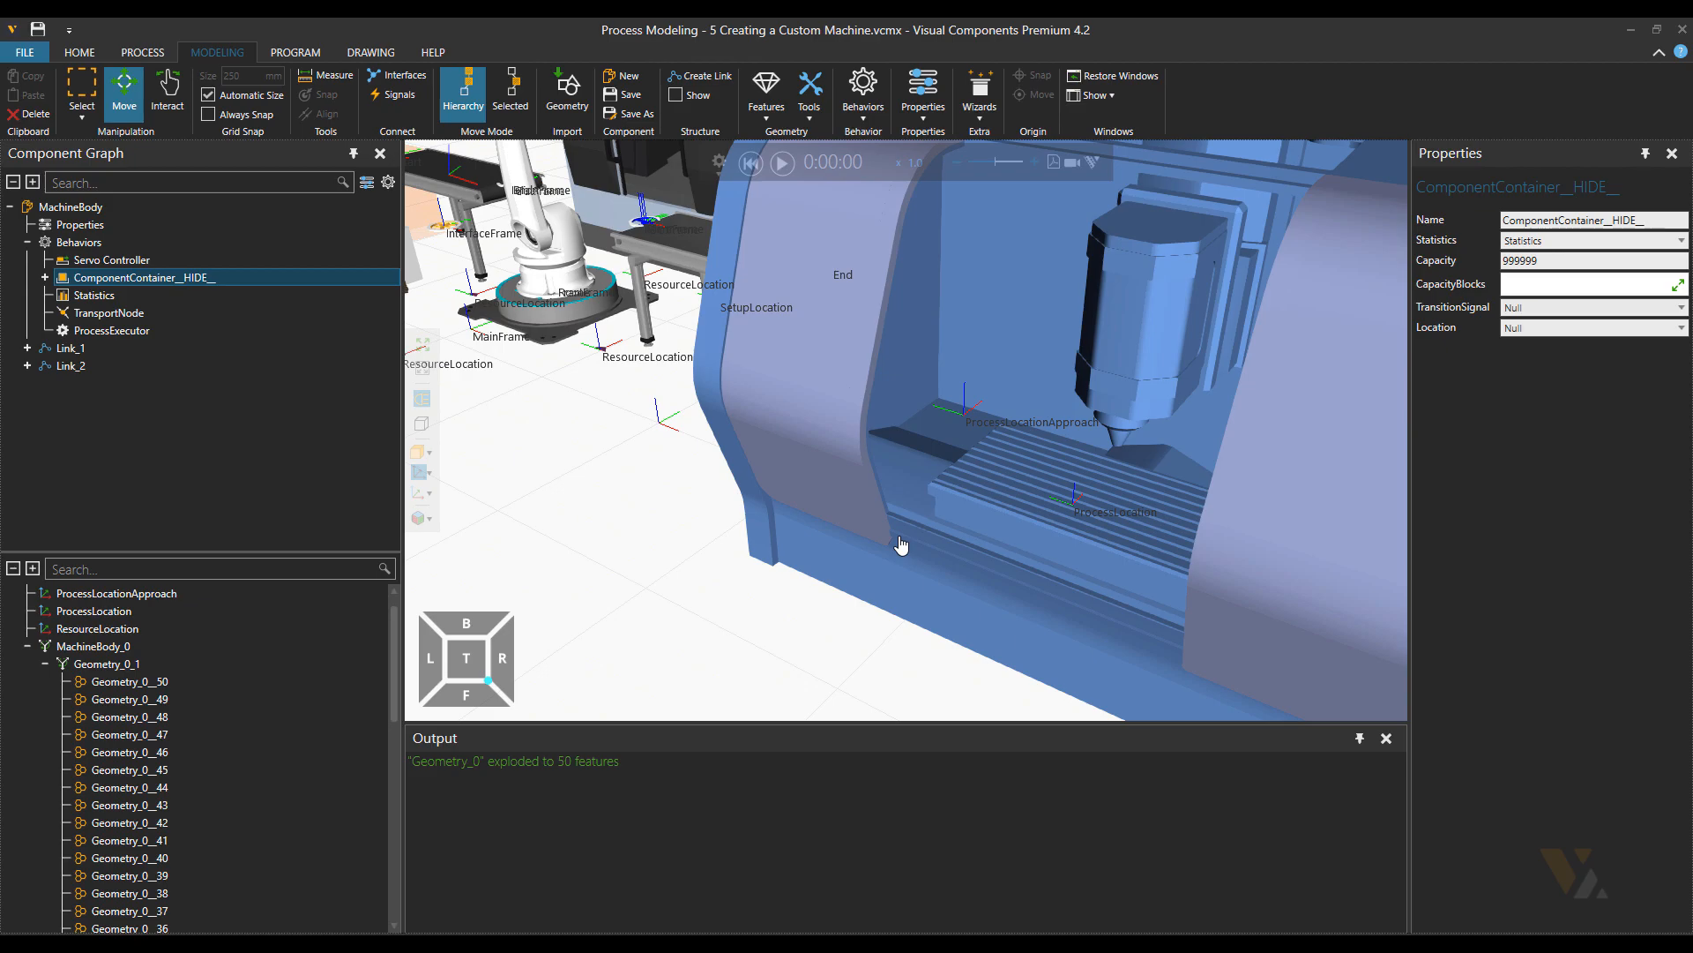
# - Show the layout's processes and open the process editor for MachineBody's ProcessExecutor
pyautogui.click(143, 53)
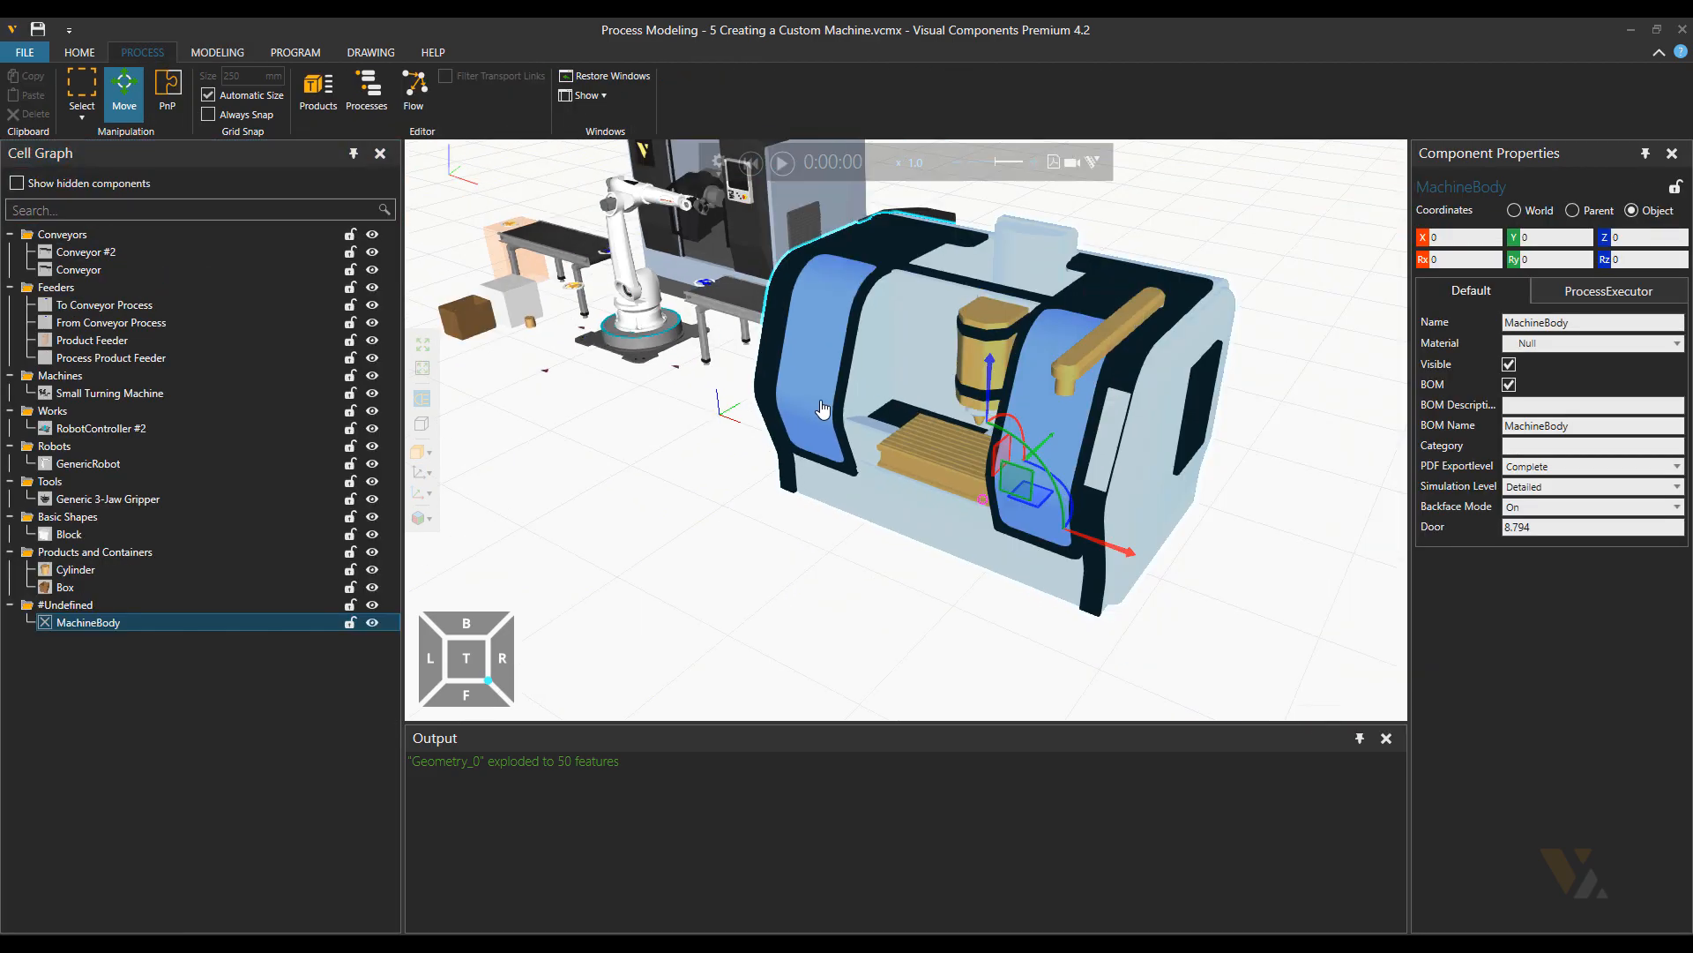
pyautogui.moveTo(822, 411); pyautogui.dragTo(887, 569, button='middle')
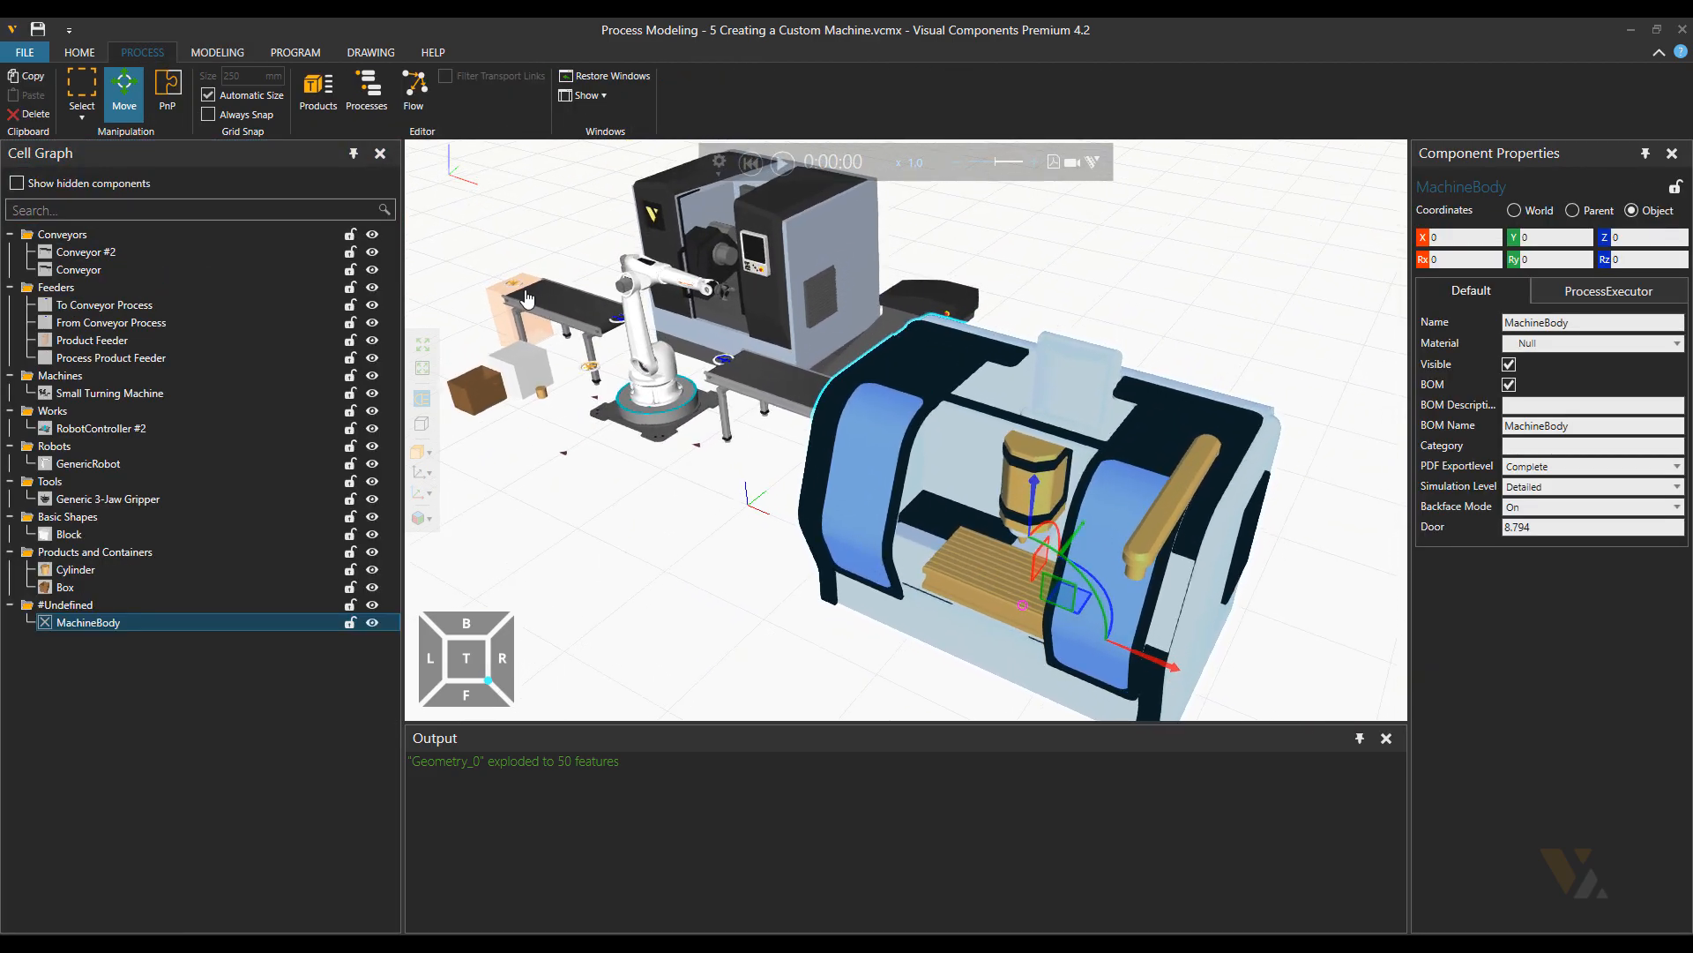
pyautogui.click(367, 90)
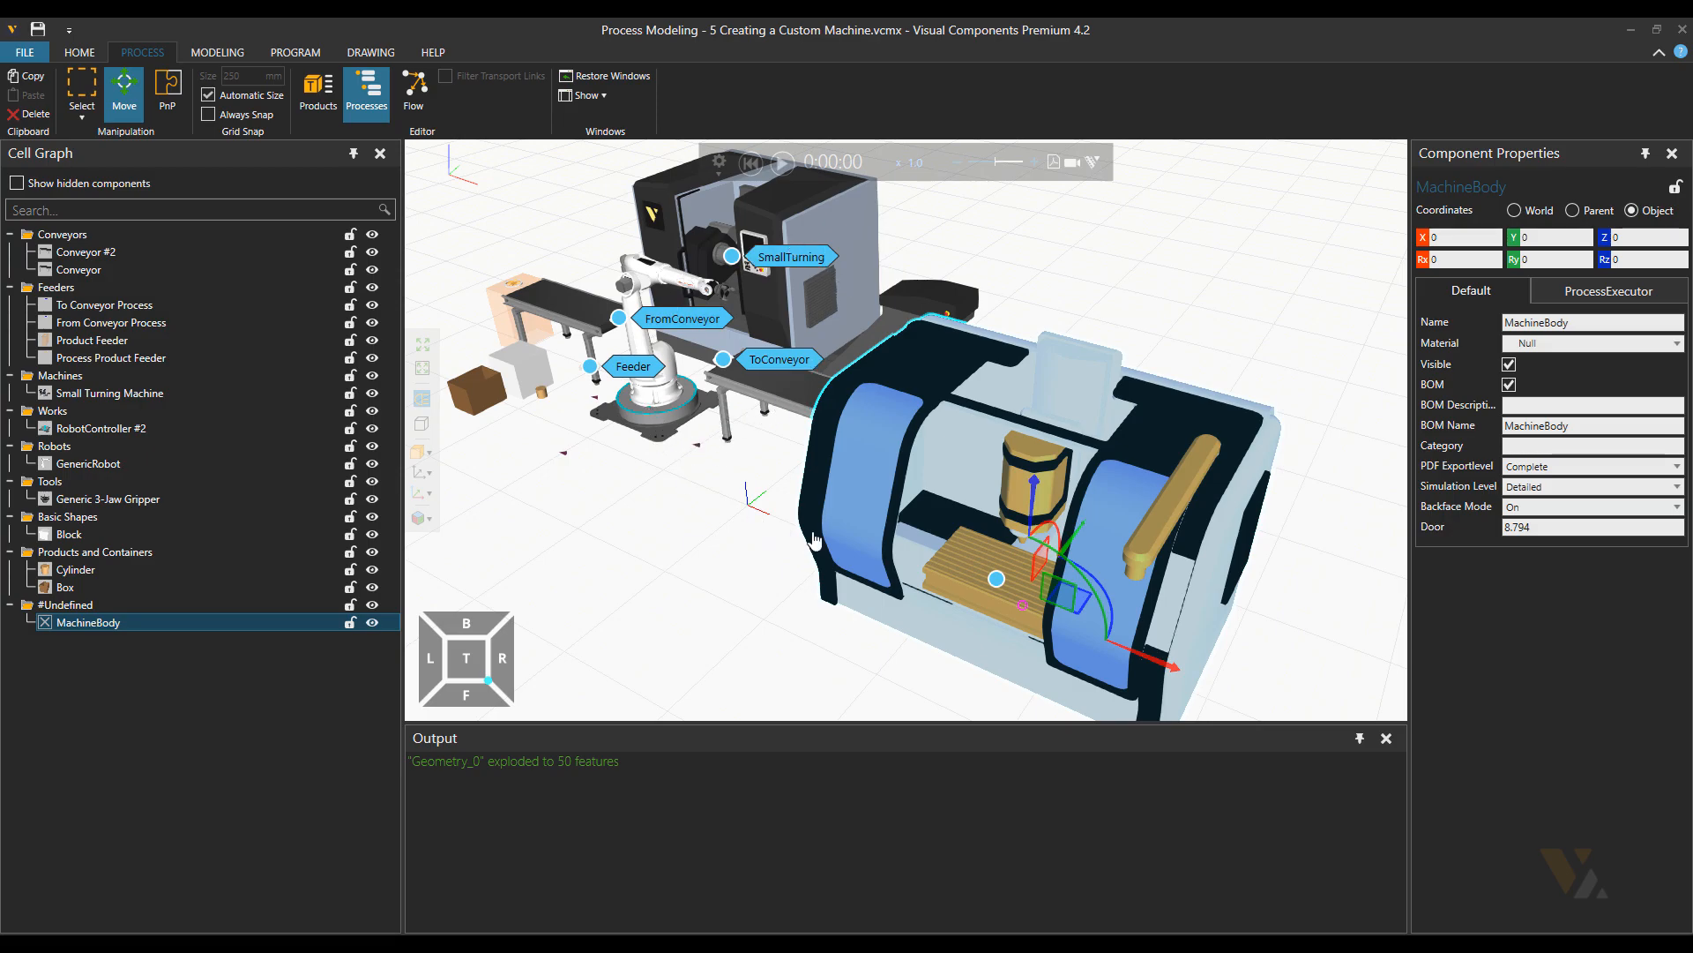
pyautogui.click(996, 582)
pyautogui.moveTo(331, 192); pyautogui.dragTo(433, 267)
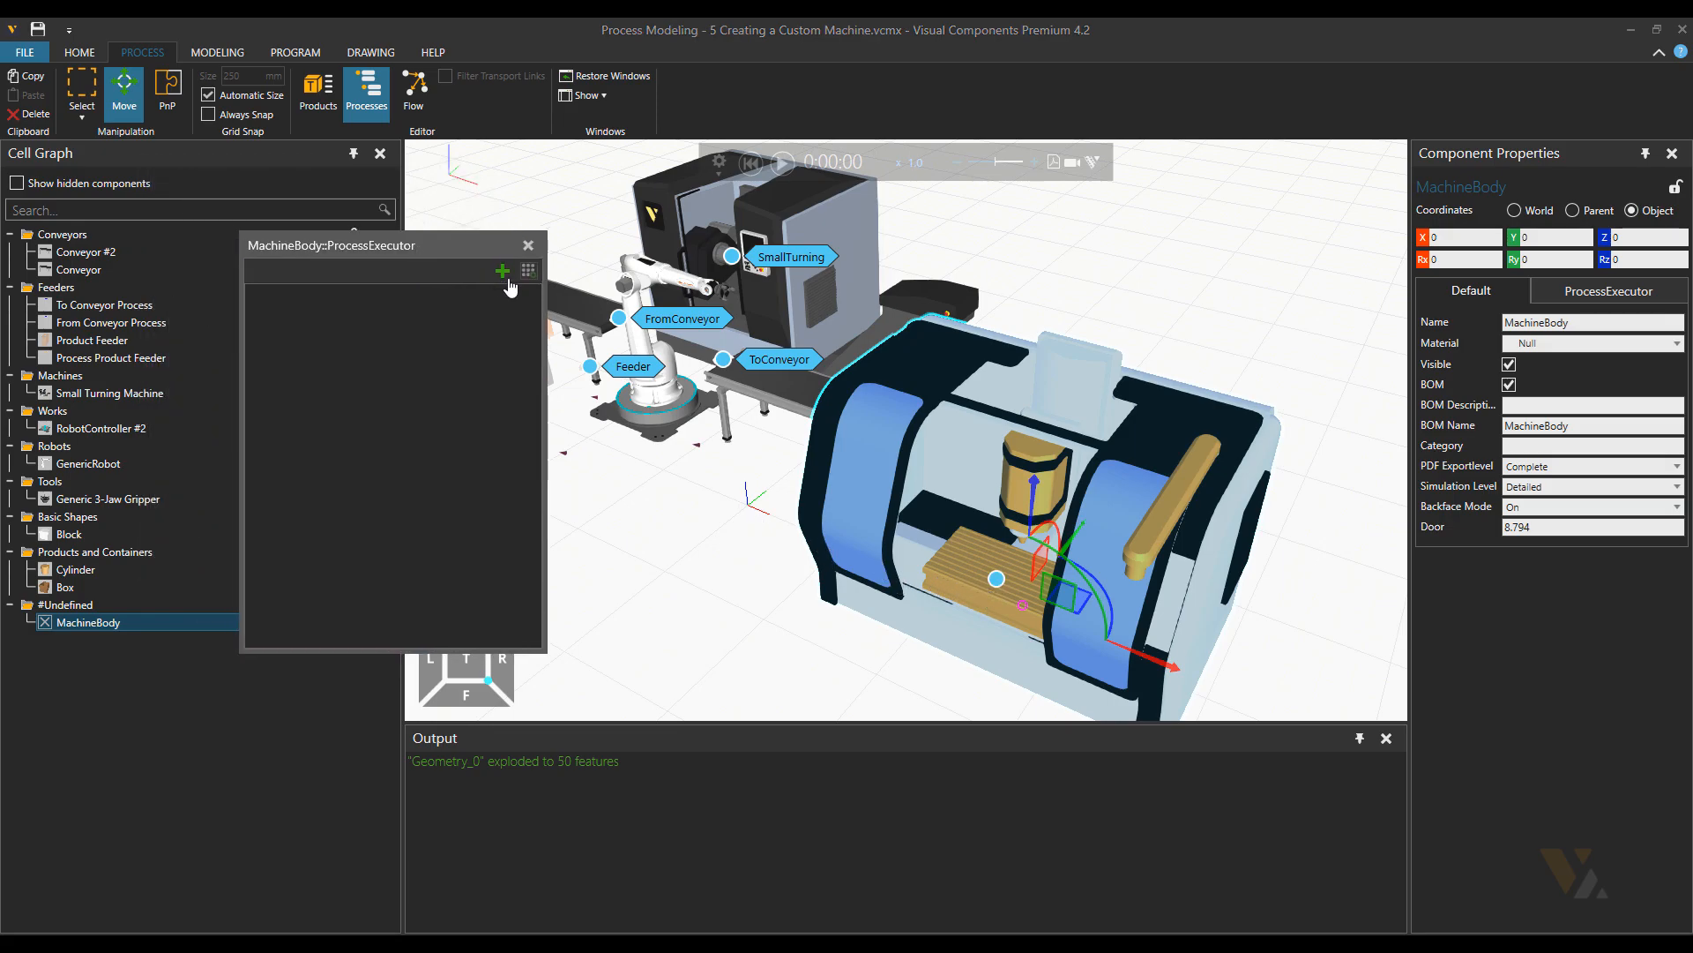
# - Add a process routine to MachineBody's ProcessExecutor and name it MyMilling
pyautogui.click(502, 271)
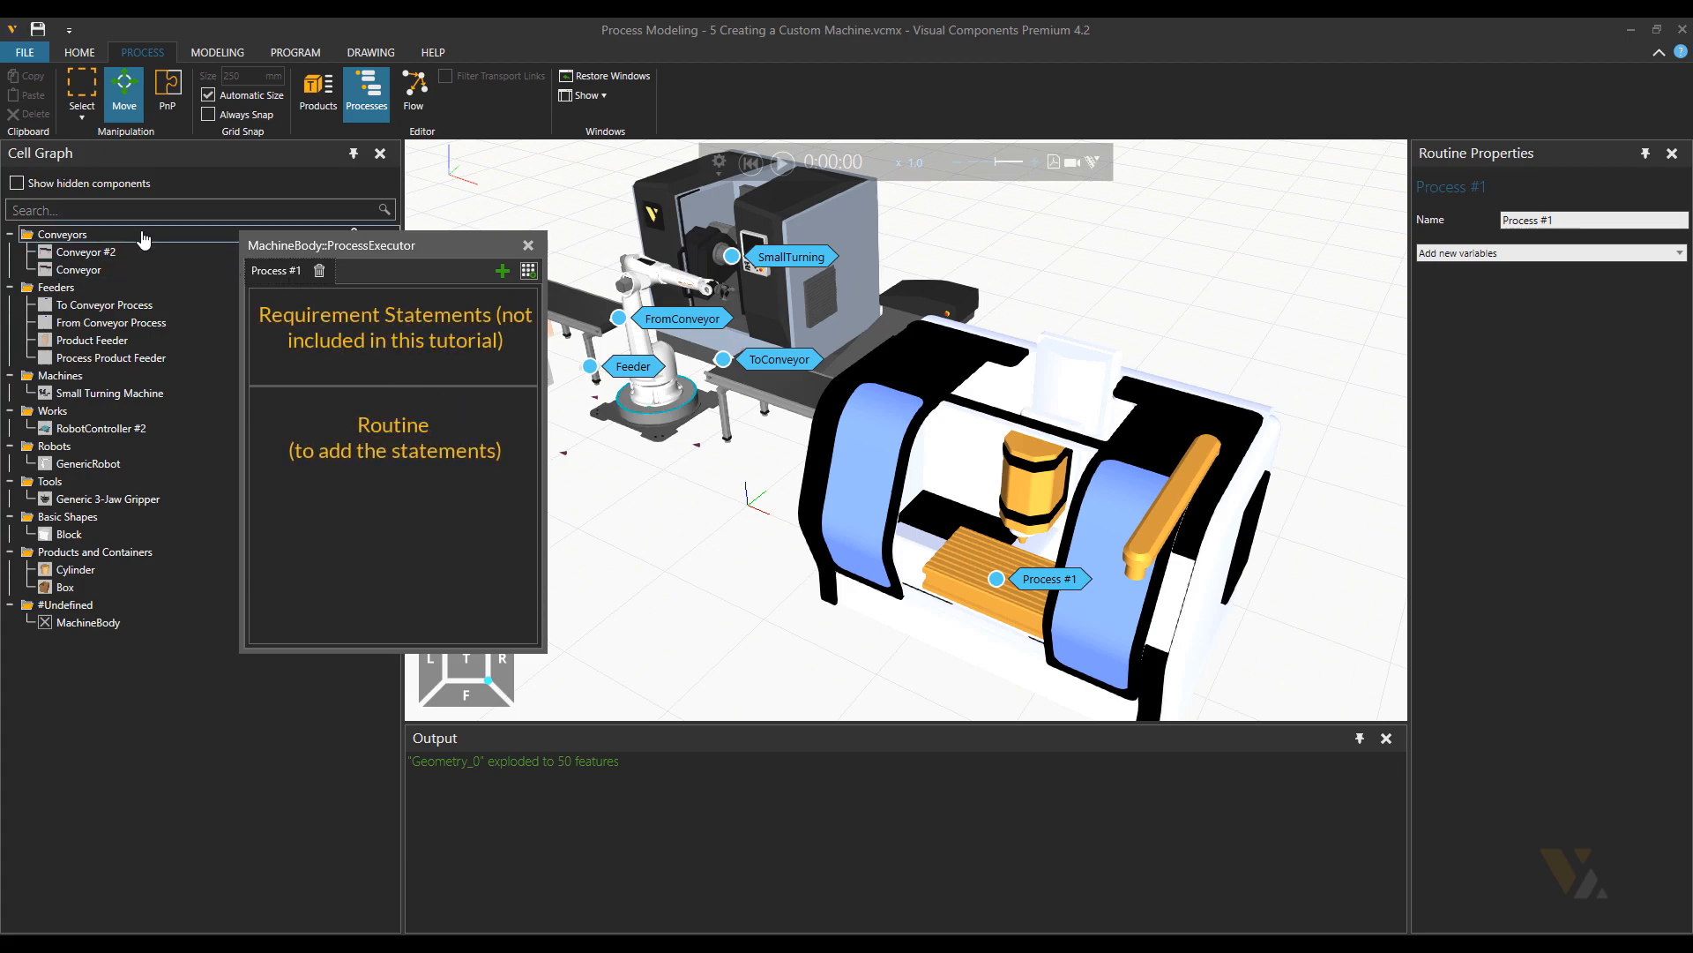
pyautogui.doubleClick(272, 271)
pyautogui.write('MyMilling')
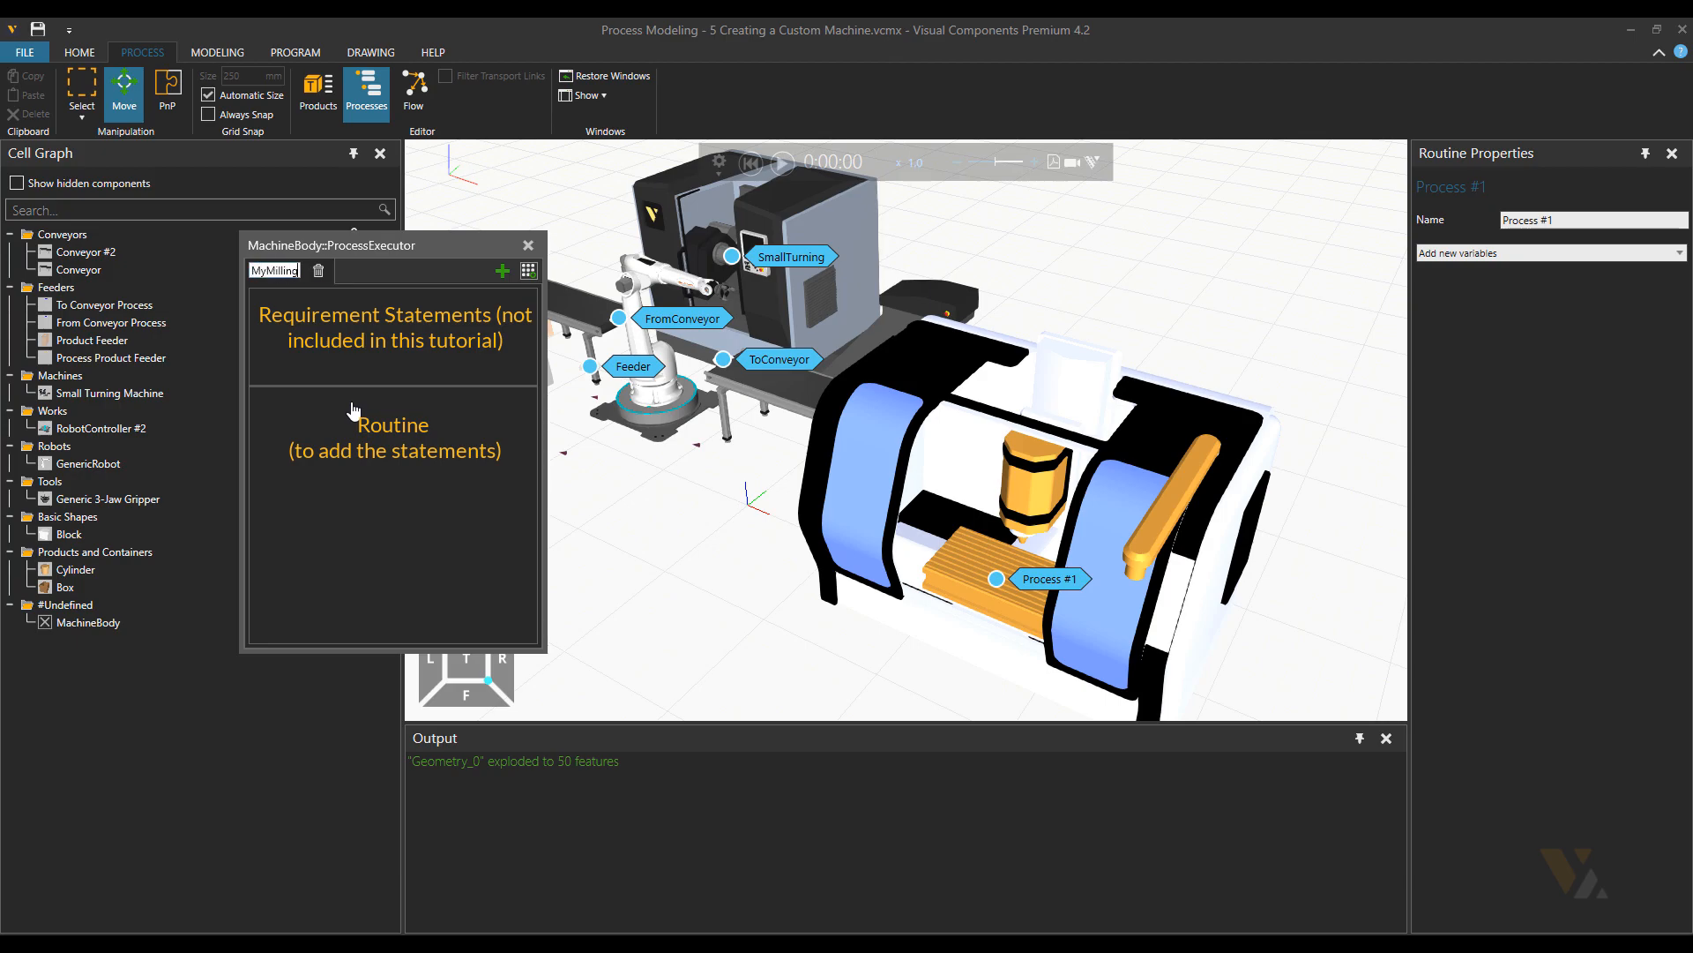
pyautogui.press('Return')
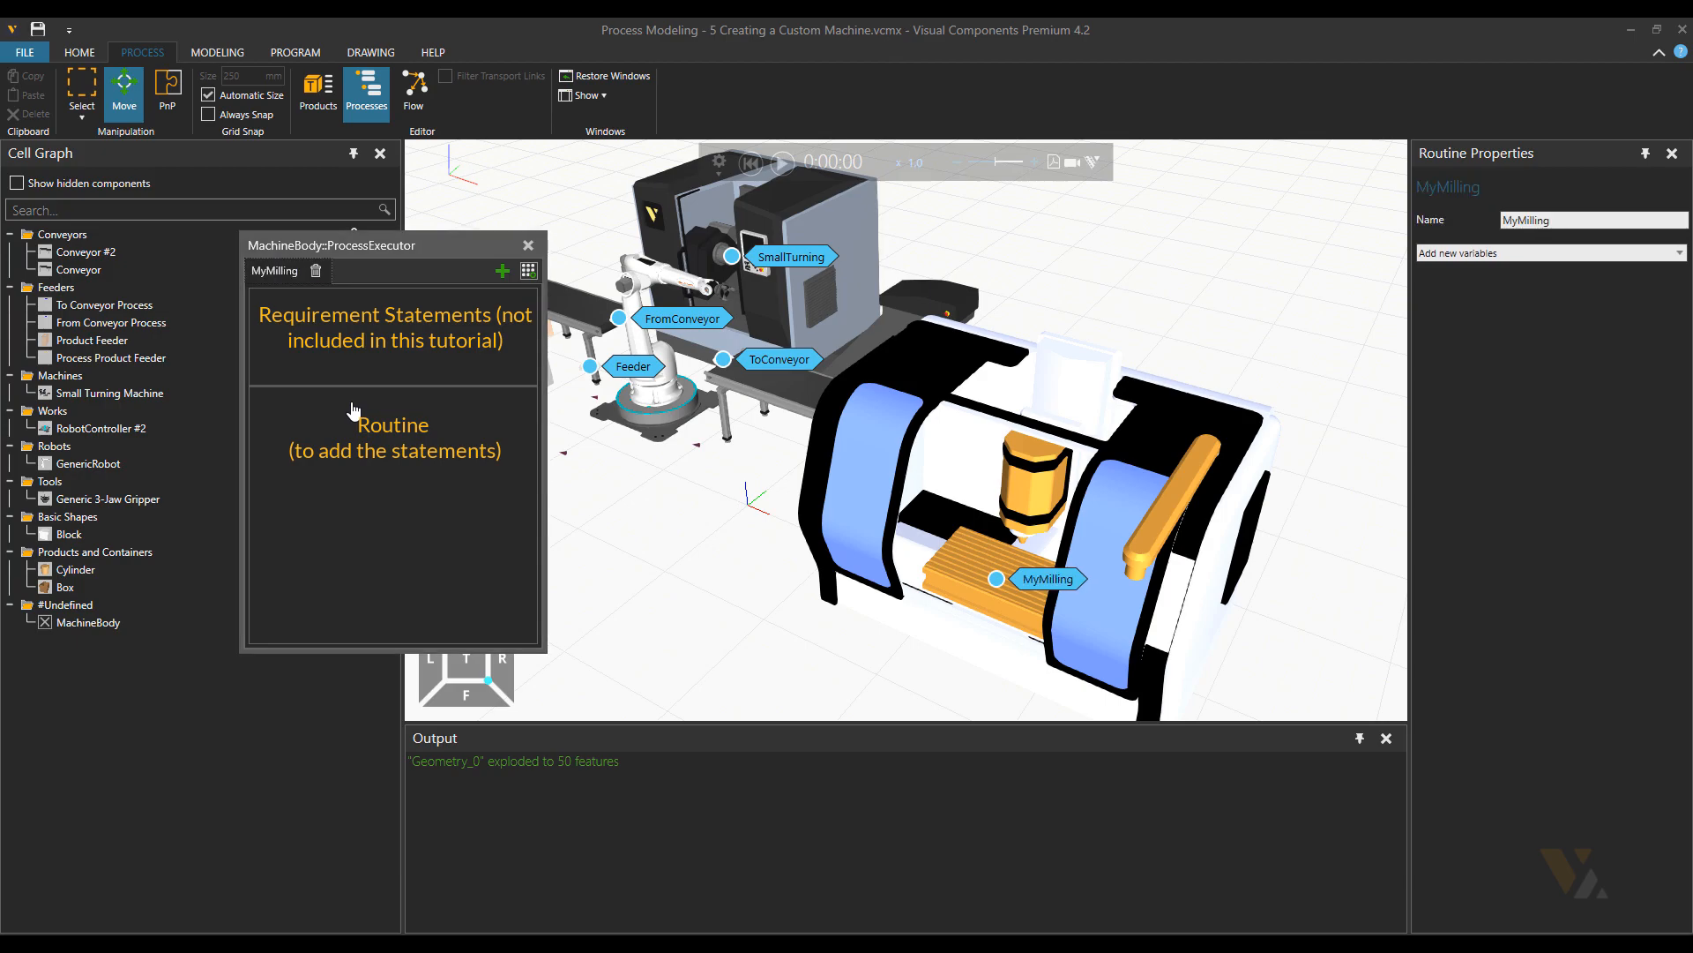
# - Add a Set State statement to MyMilling using the Statistics behavior, with the state set to Idle
pyautogui.click(528, 270)
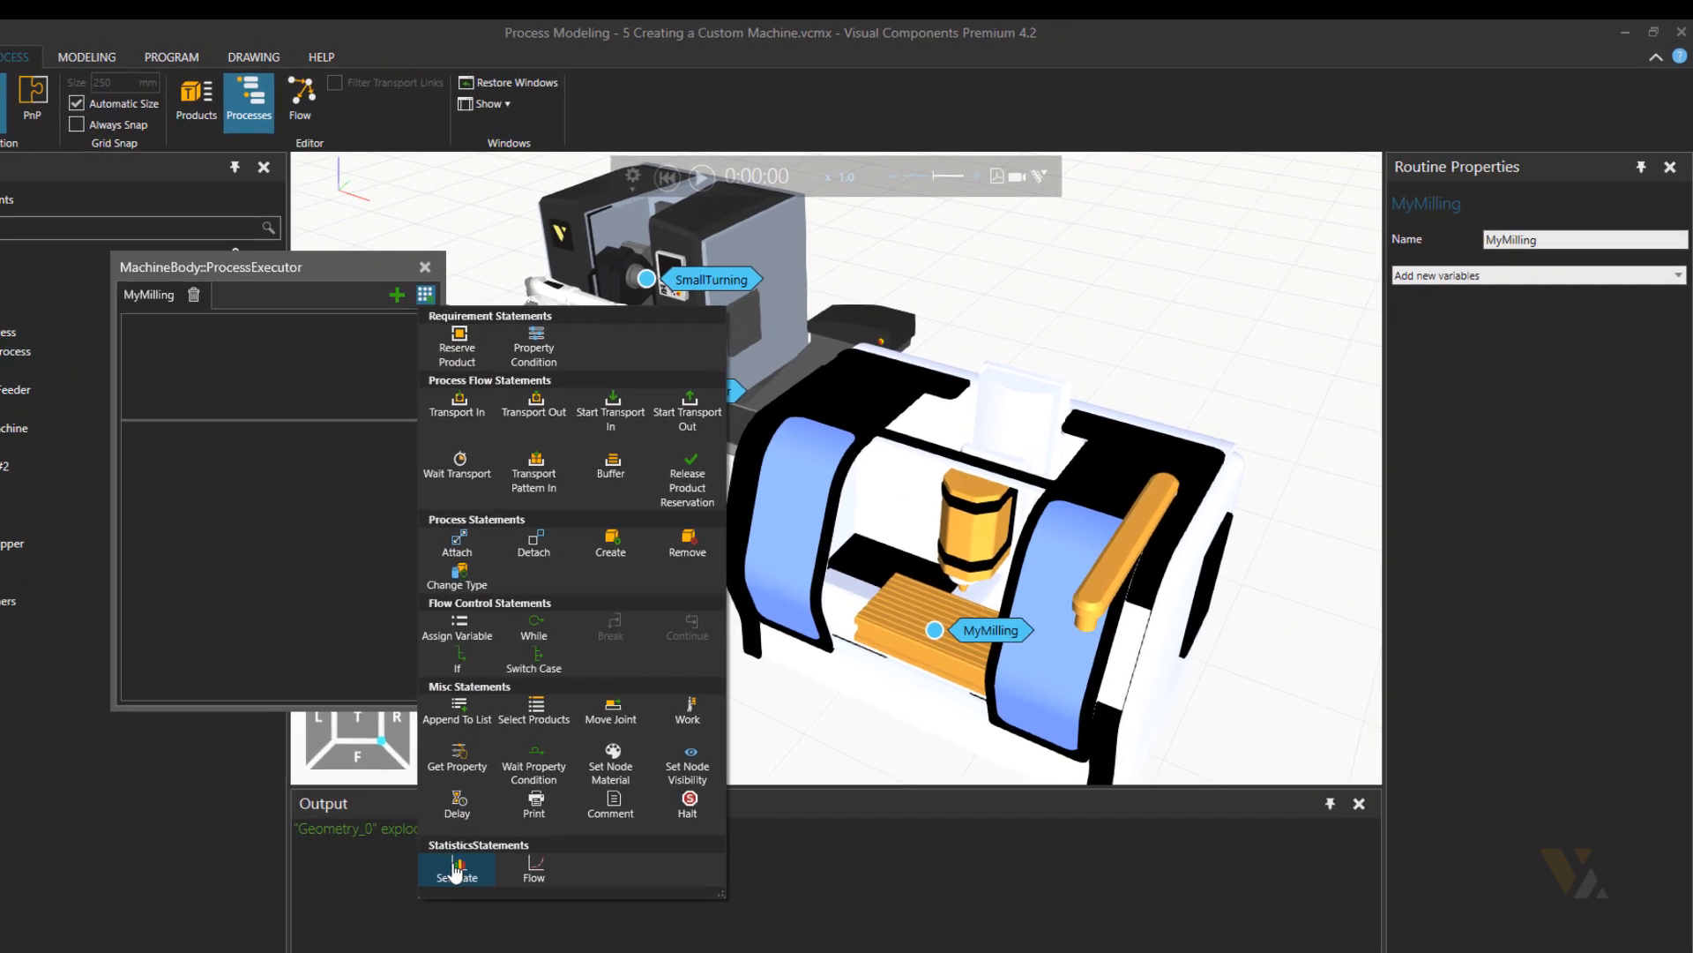
pyautogui.click(455, 871)
pyautogui.click(162, 457)
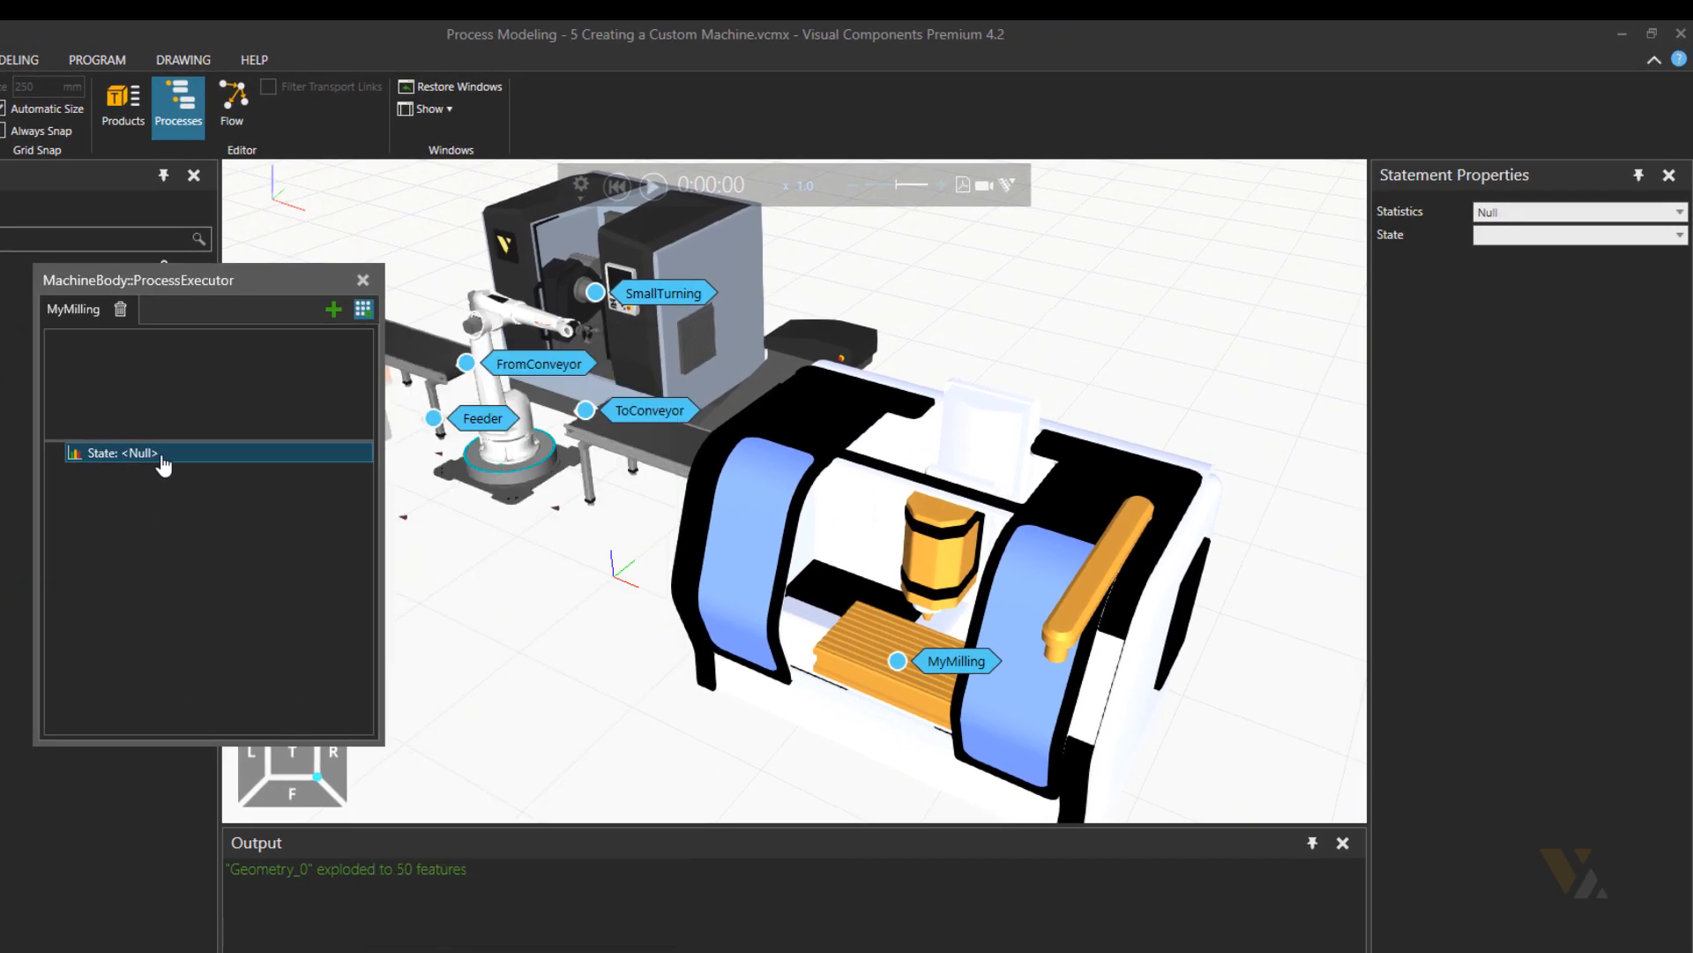
pyautogui.click(1509, 241)
pyautogui.click(1522, 218)
pyautogui.click(1522, 218)
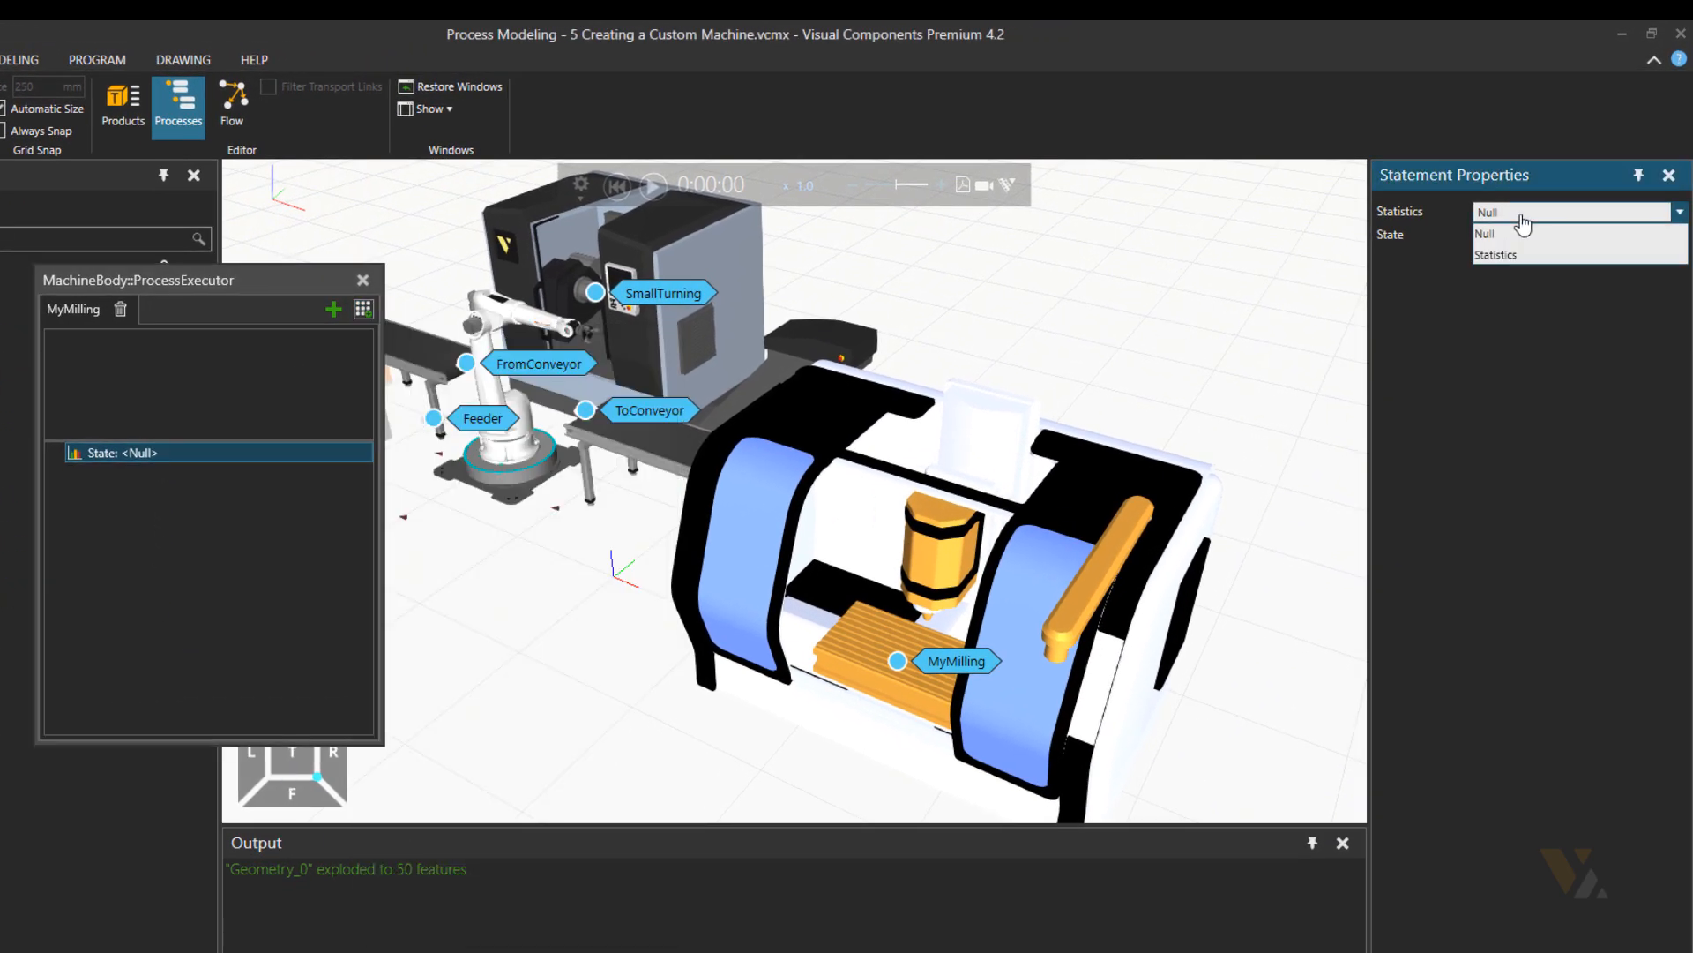
pyautogui.click(1497, 254)
pyautogui.click(1500, 236)
pyautogui.click(1510, 304)
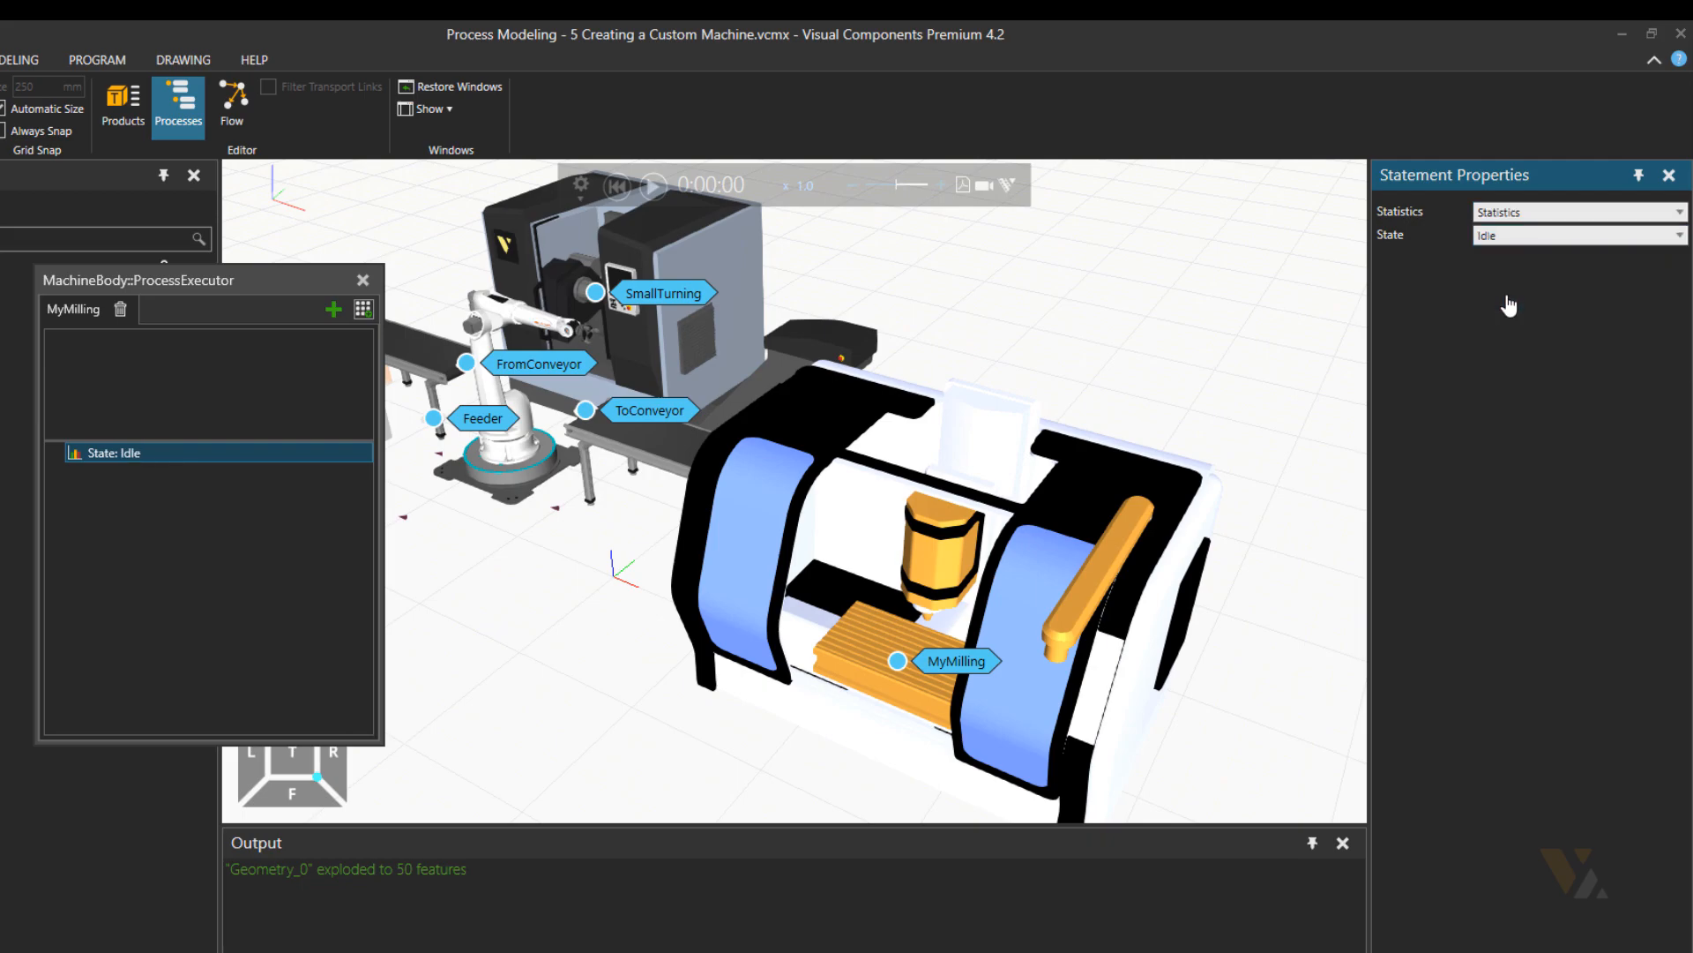
# - Add a Transport In statement after the Idle state, keeping its default product settings
pyautogui.click(364, 309)
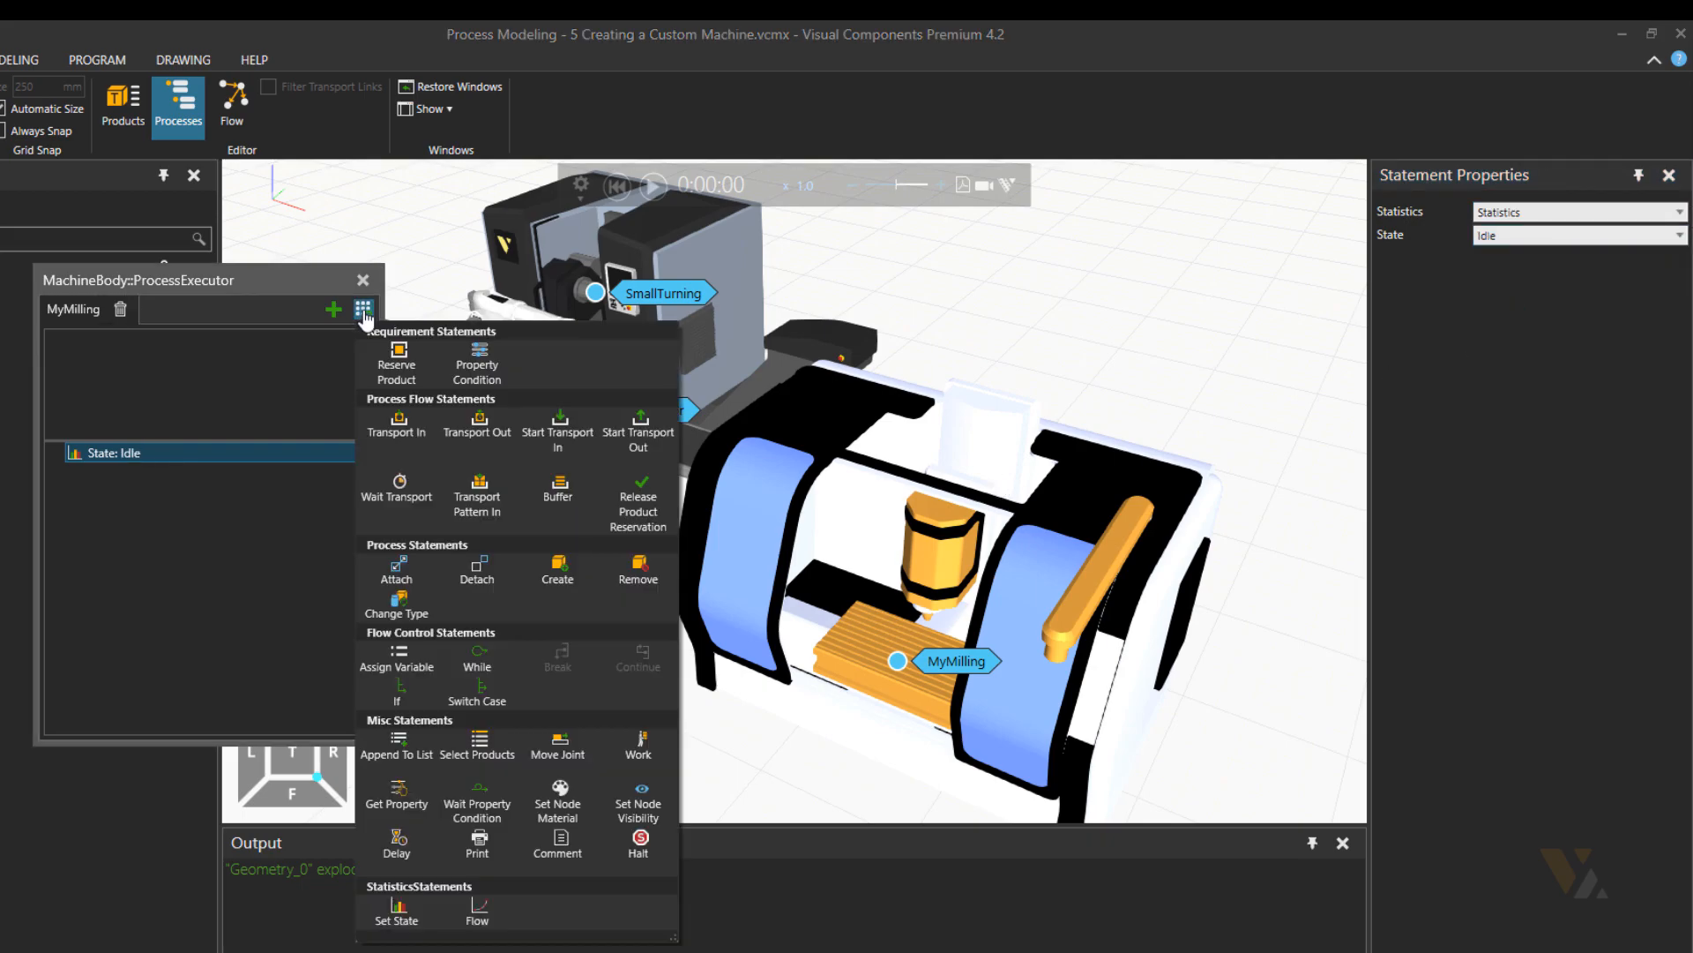
pyautogui.click(394, 432)
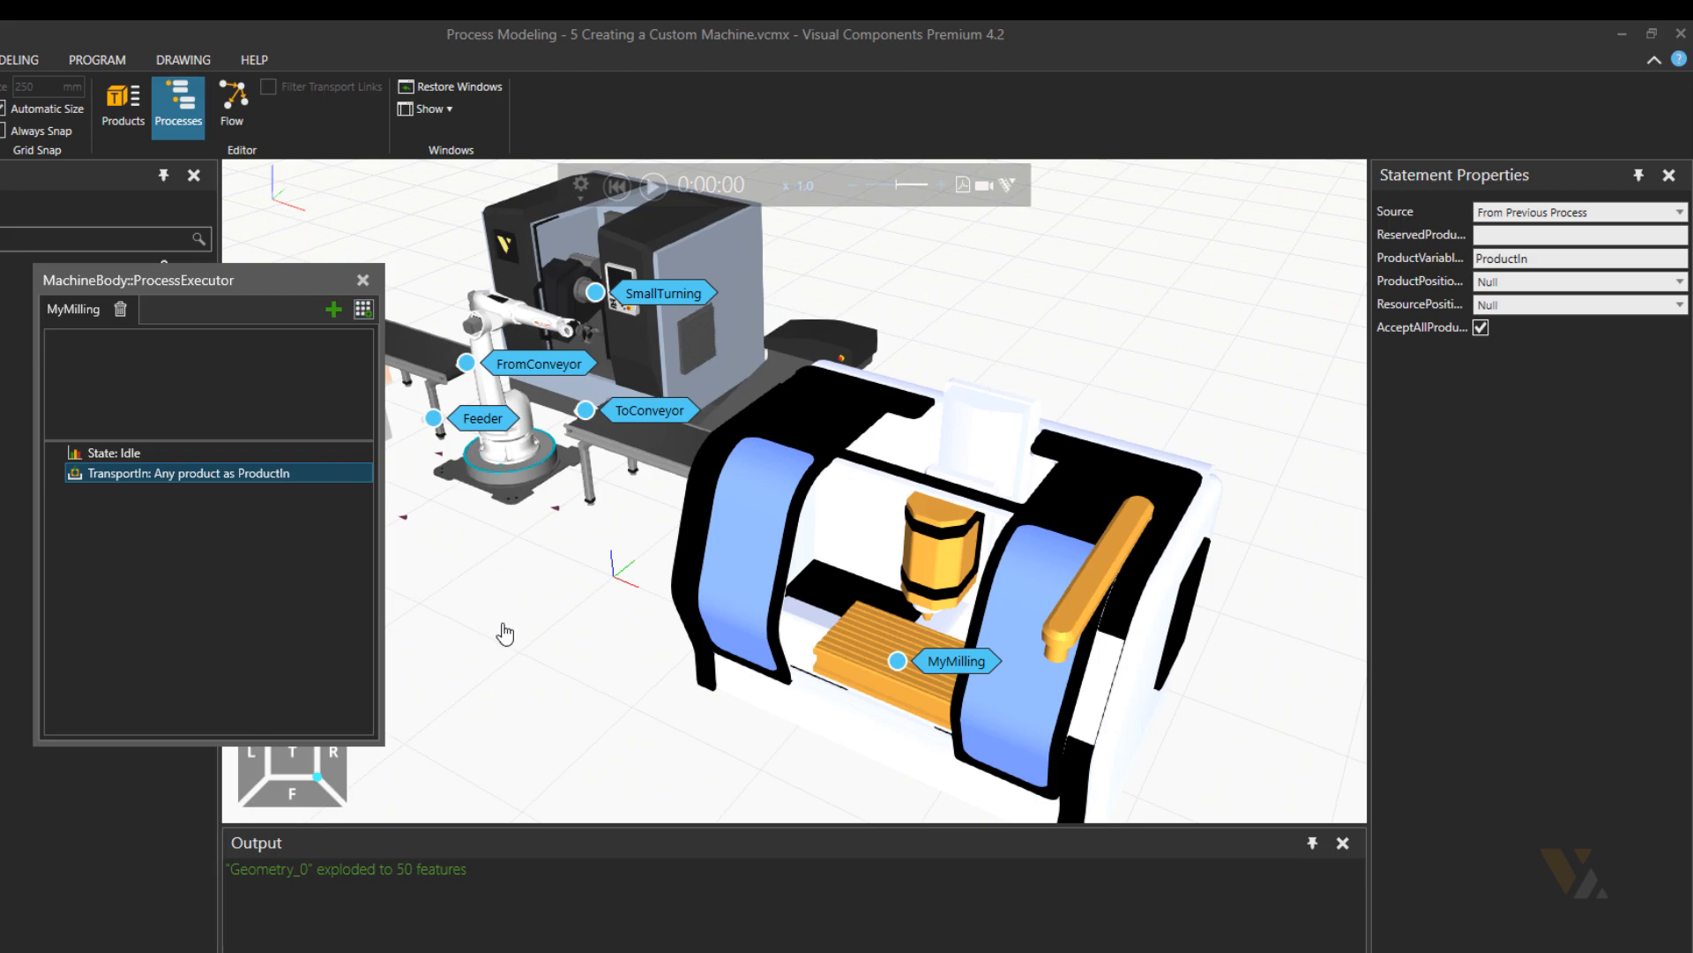
pyautogui.click(502, 634)
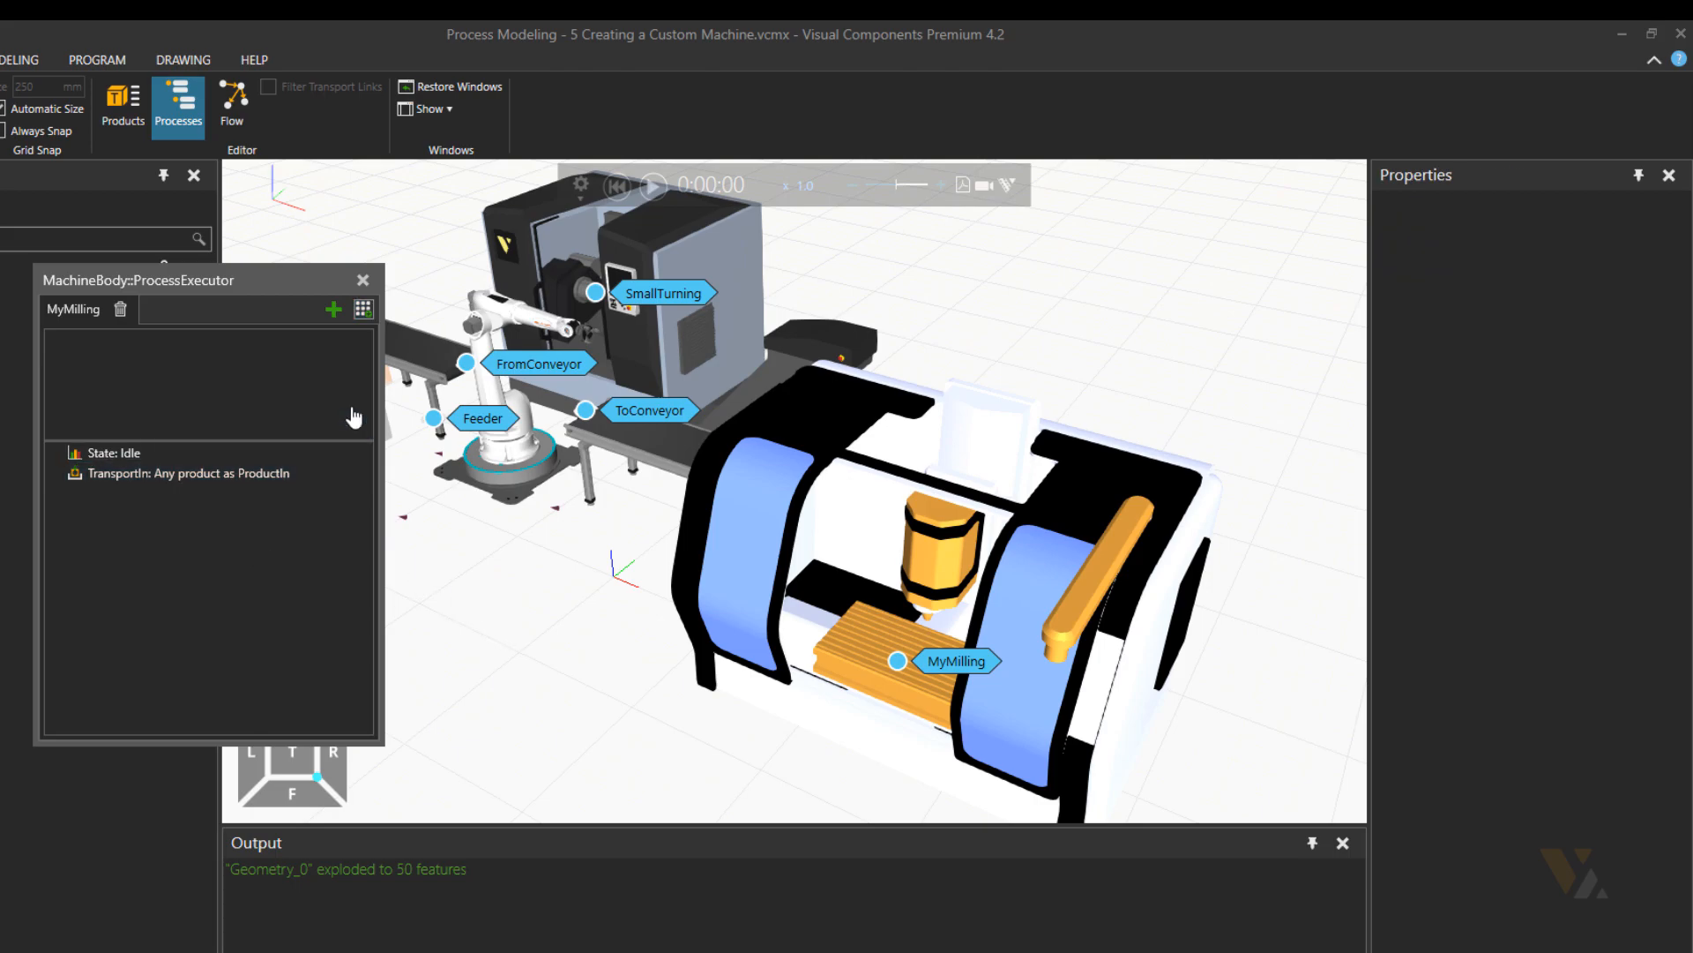
# - Add a Delay statement after the Transport In and set its time to 1 s
pyautogui.click(364, 309)
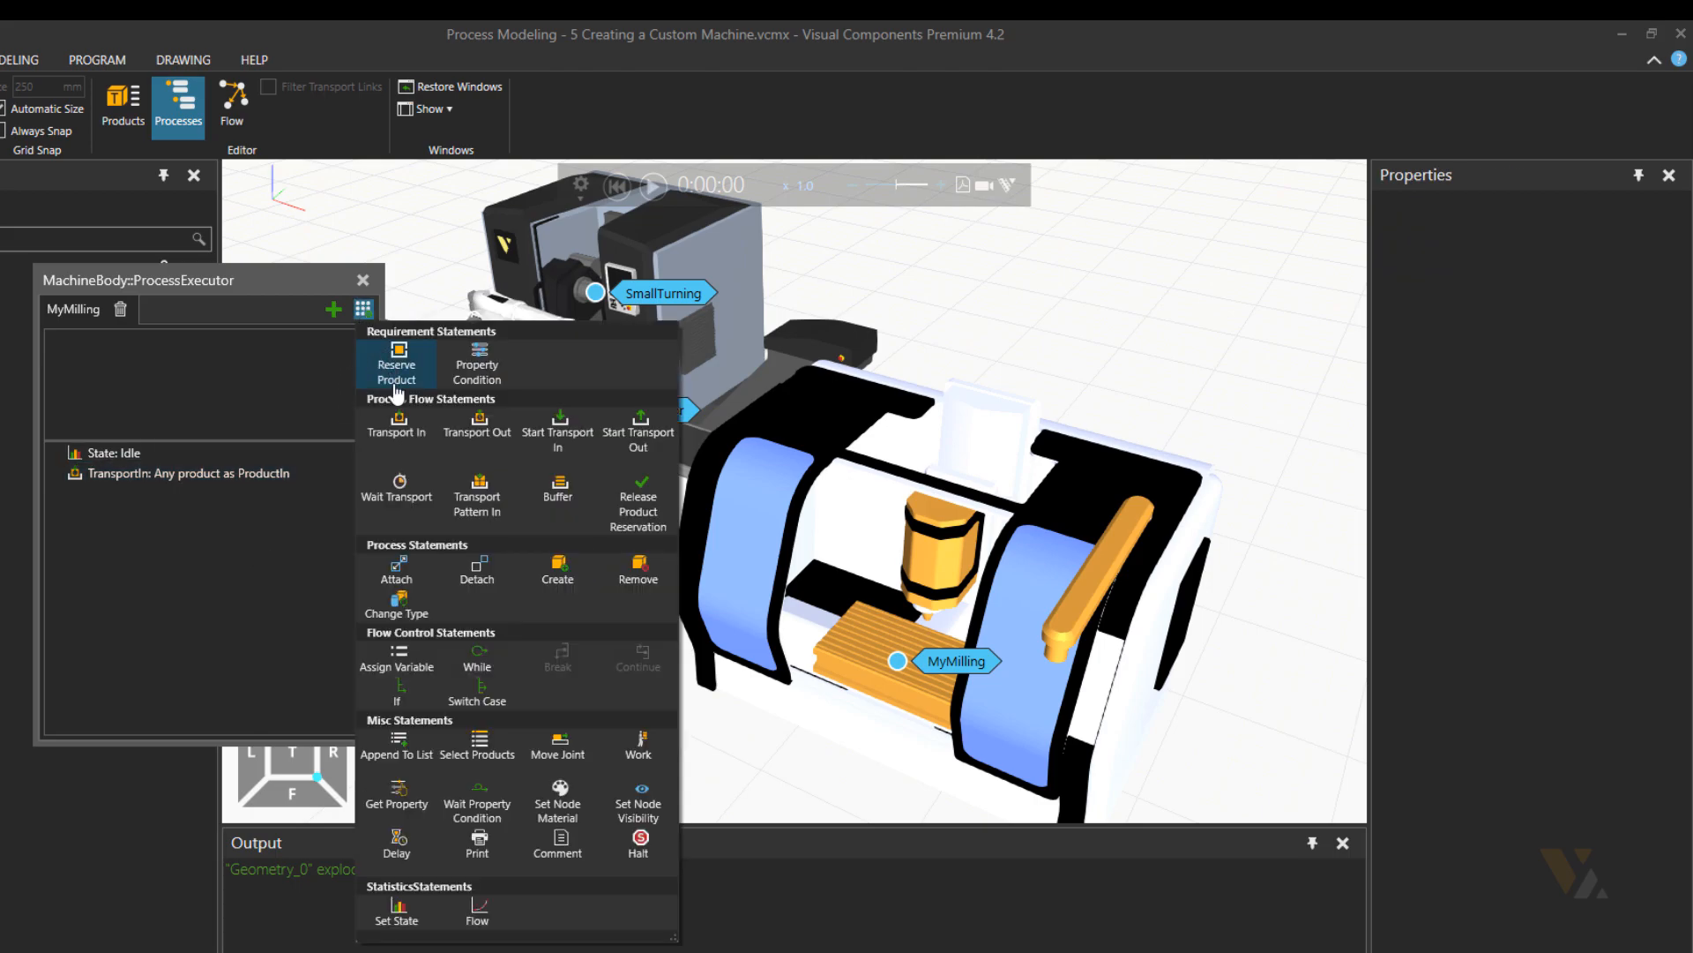
pyautogui.click(397, 845)
pyautogui.moveTo(1523, 236); pyautogui.dragTo(1418, 255)
pyautogui.write('1')
pyautogui.press('Return')
pyautogui.press('Return')
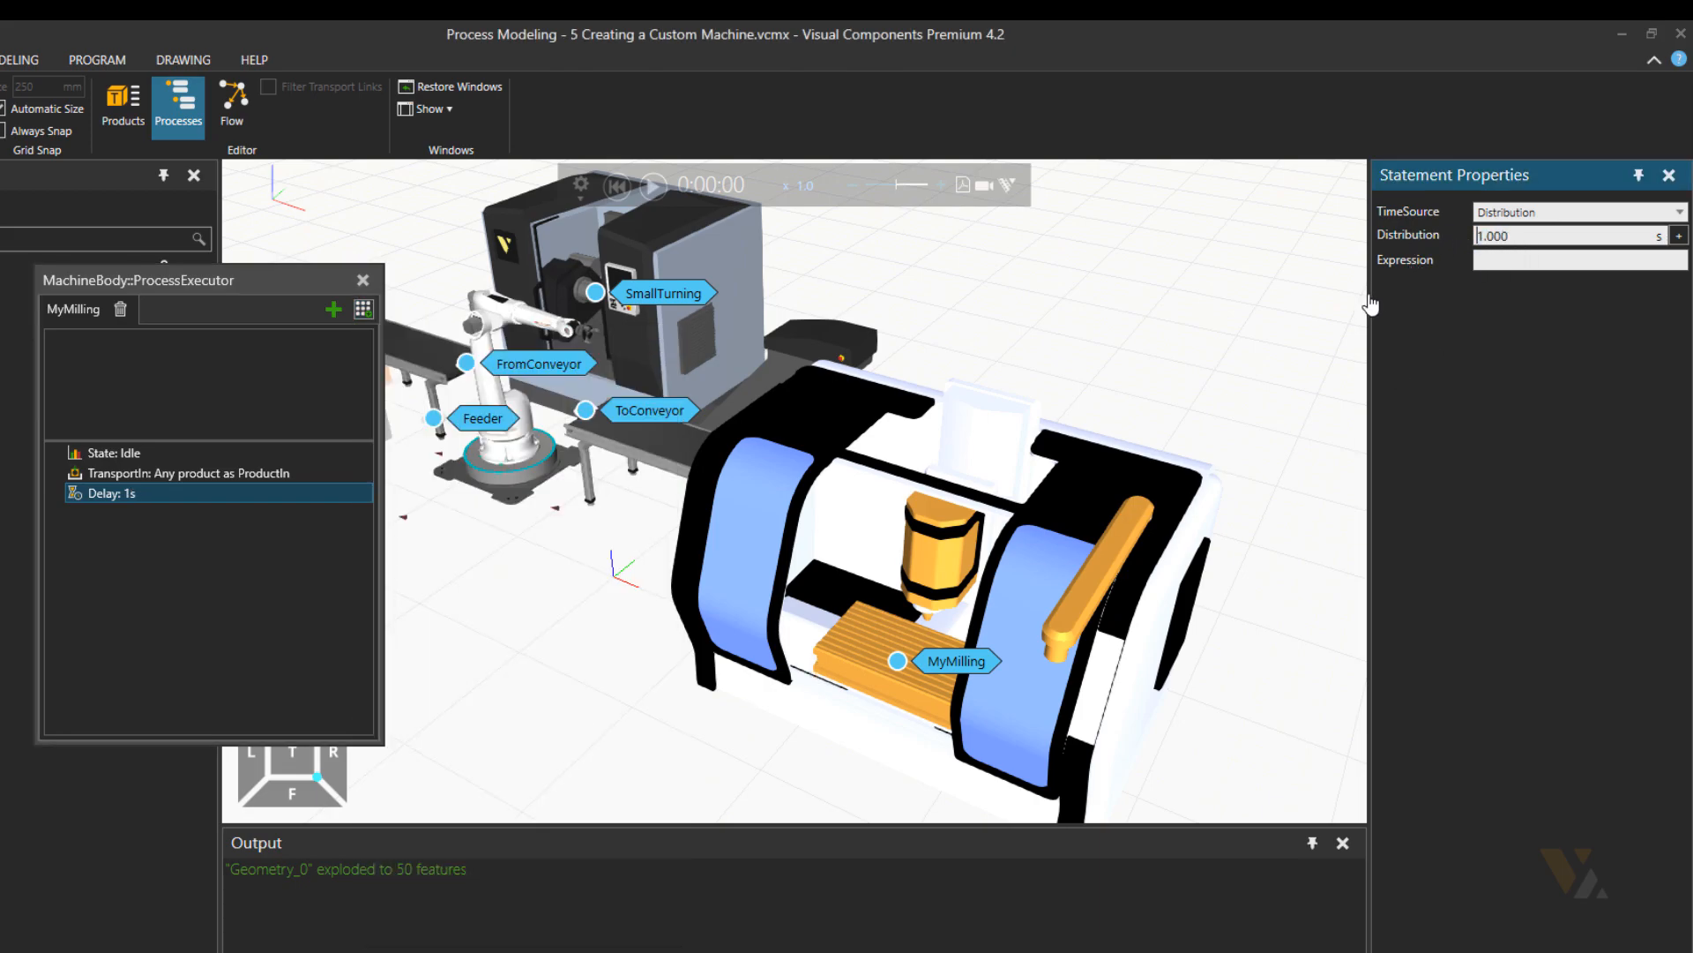
# - Add a Move Joint statement that moves the Servo Controller's Door joint to 550 with a motion time of 1 s
pyautogui.click(364, 309)
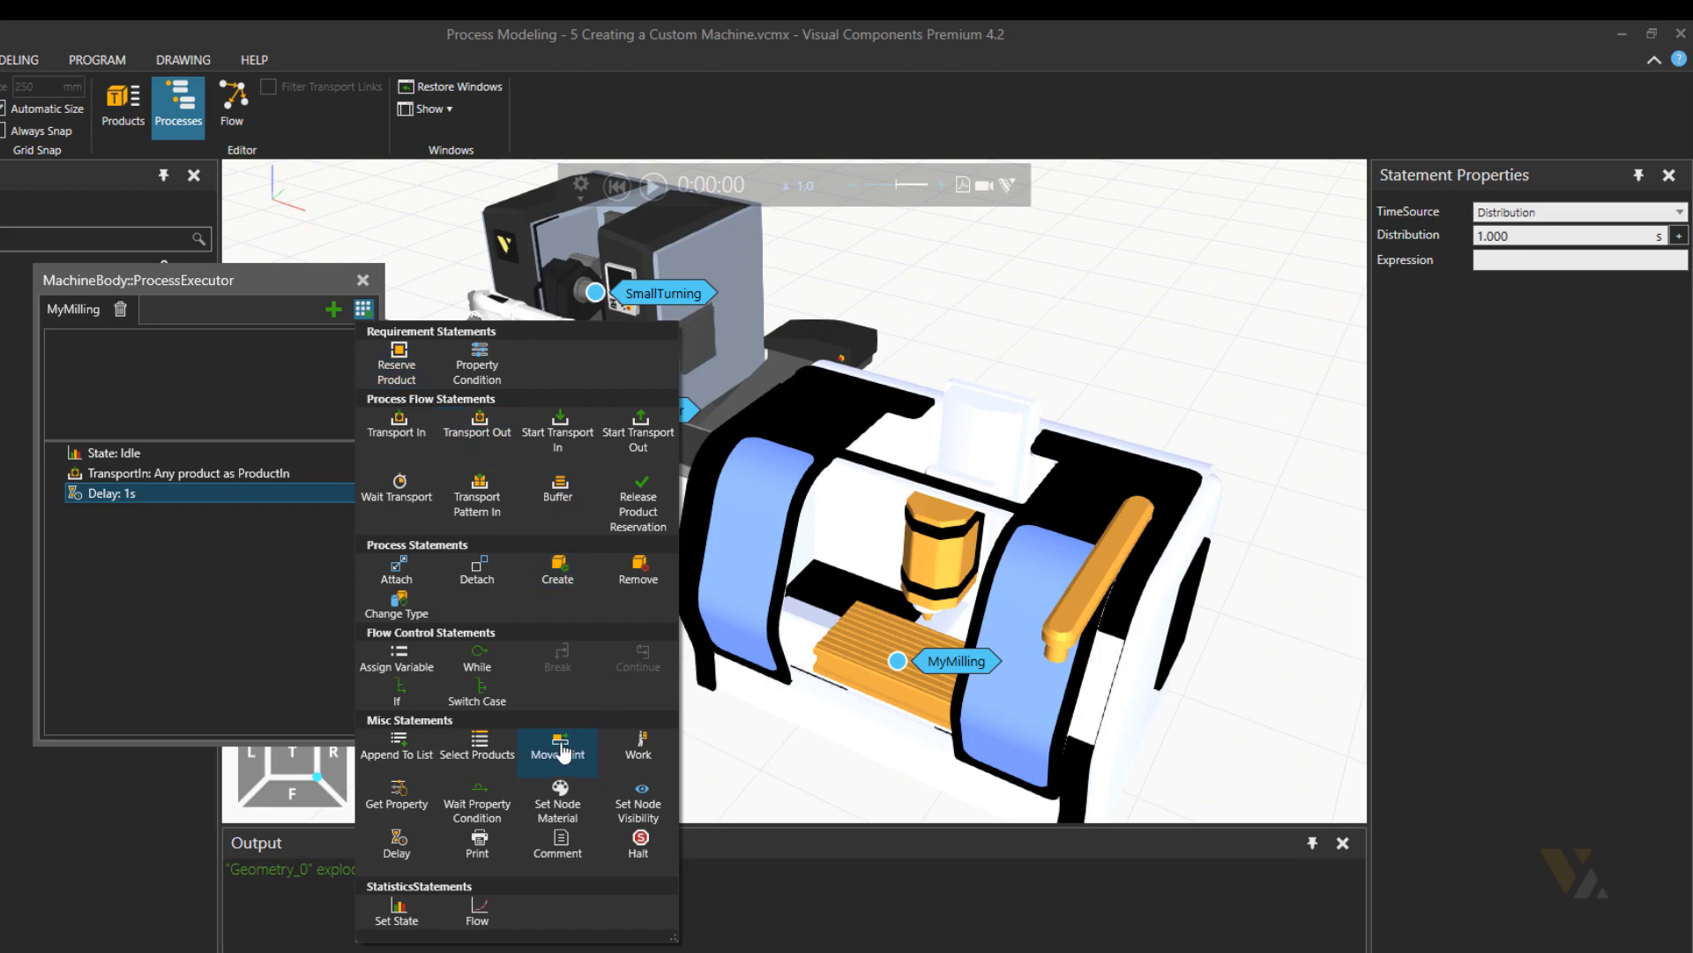
pyautogui.click(561, 748)
pyautogui.click(1512, 217)
pyautogui.click(1506, 252)
pyautogui.click(1502, 239)
pyautogui.click(1502, 258)
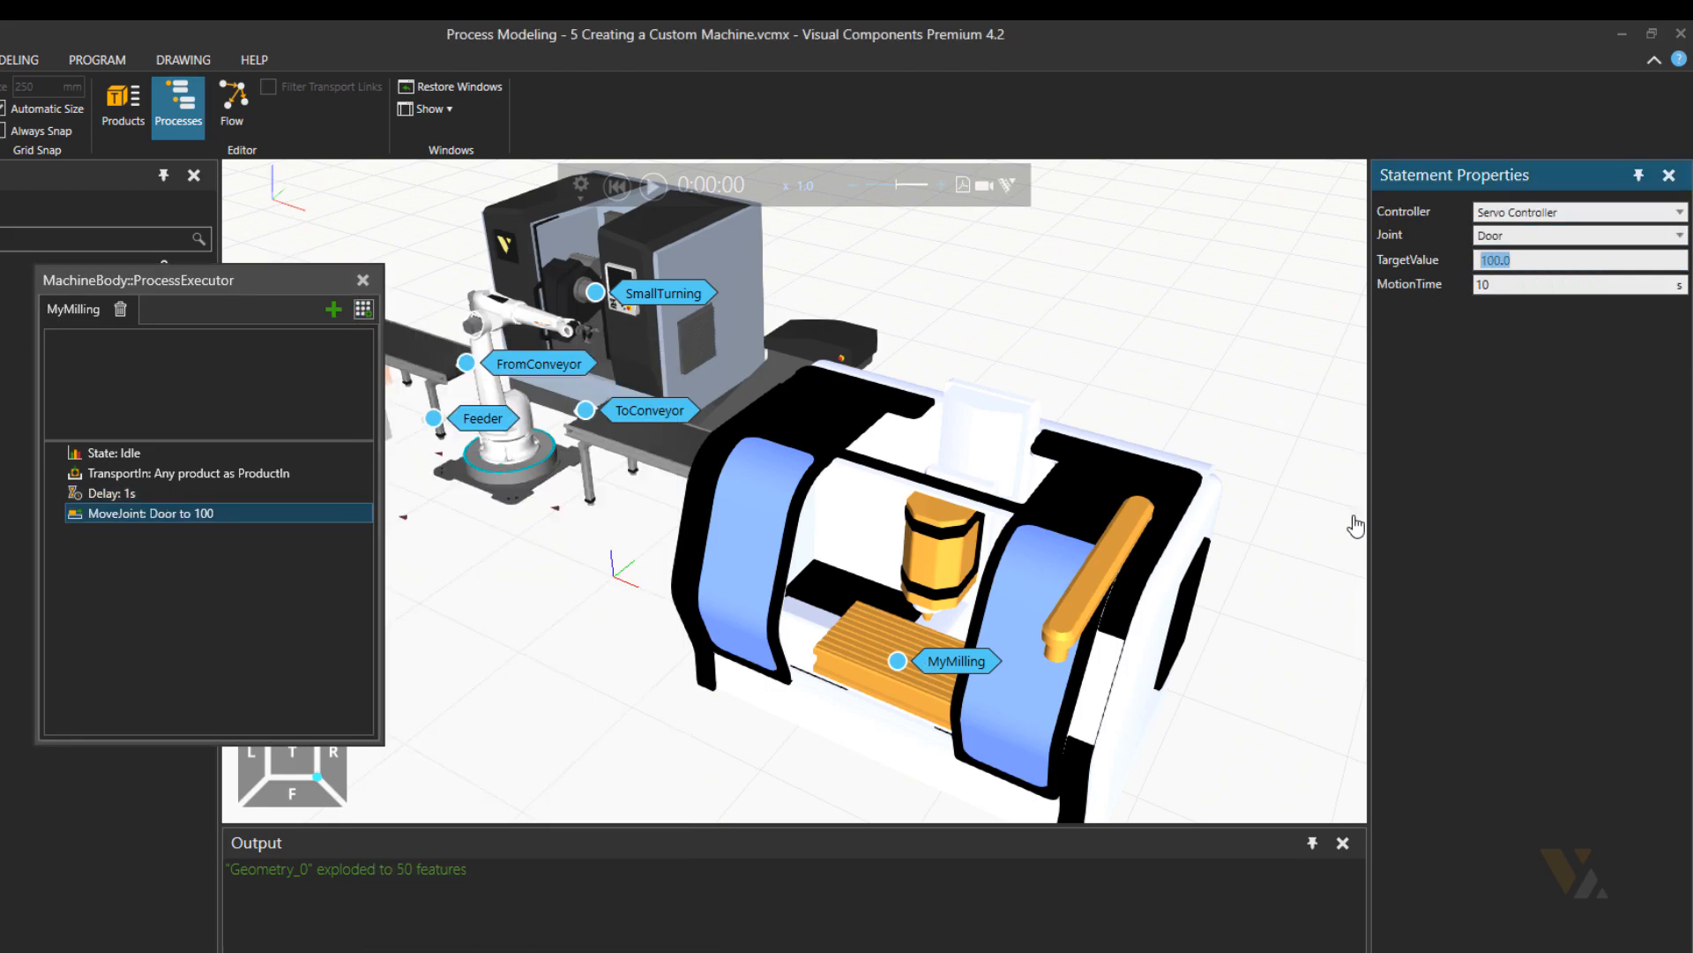
pyautogui.doubleClick(1497, 283)
# - Add a Set State statement after the door movement, using the Statistics behavior with the Busy state
pyautogui.click(363, 308)
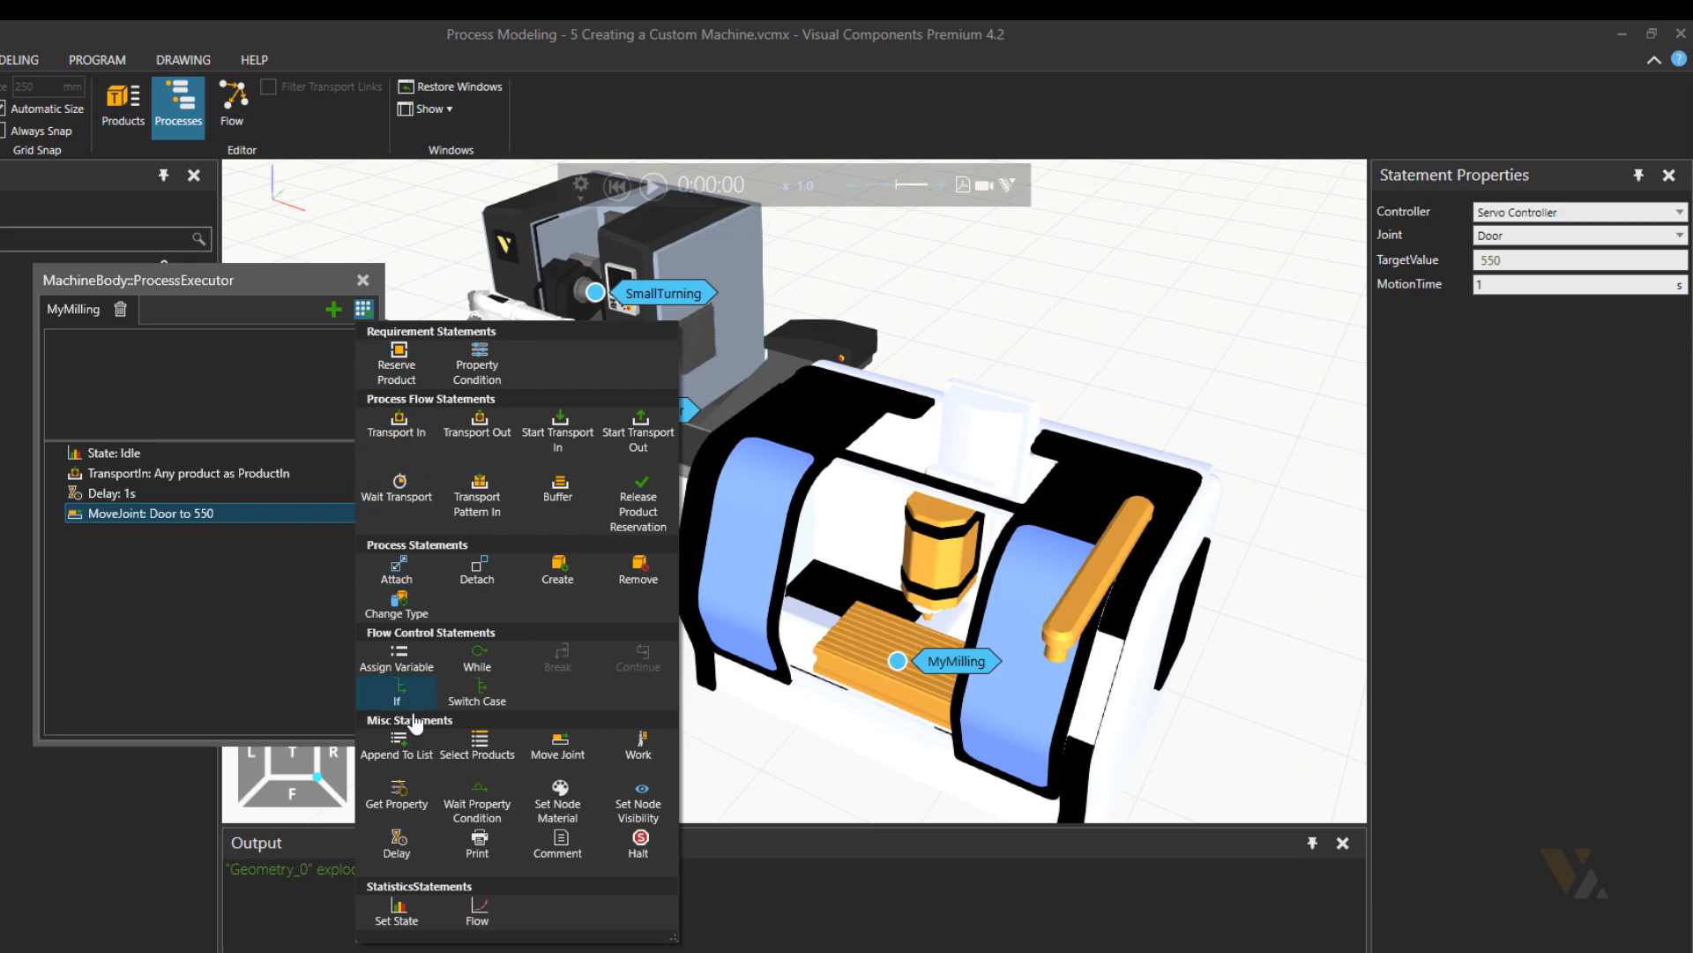
pyautogui.click(397, 911)
pyautogui.click(1522, 214)
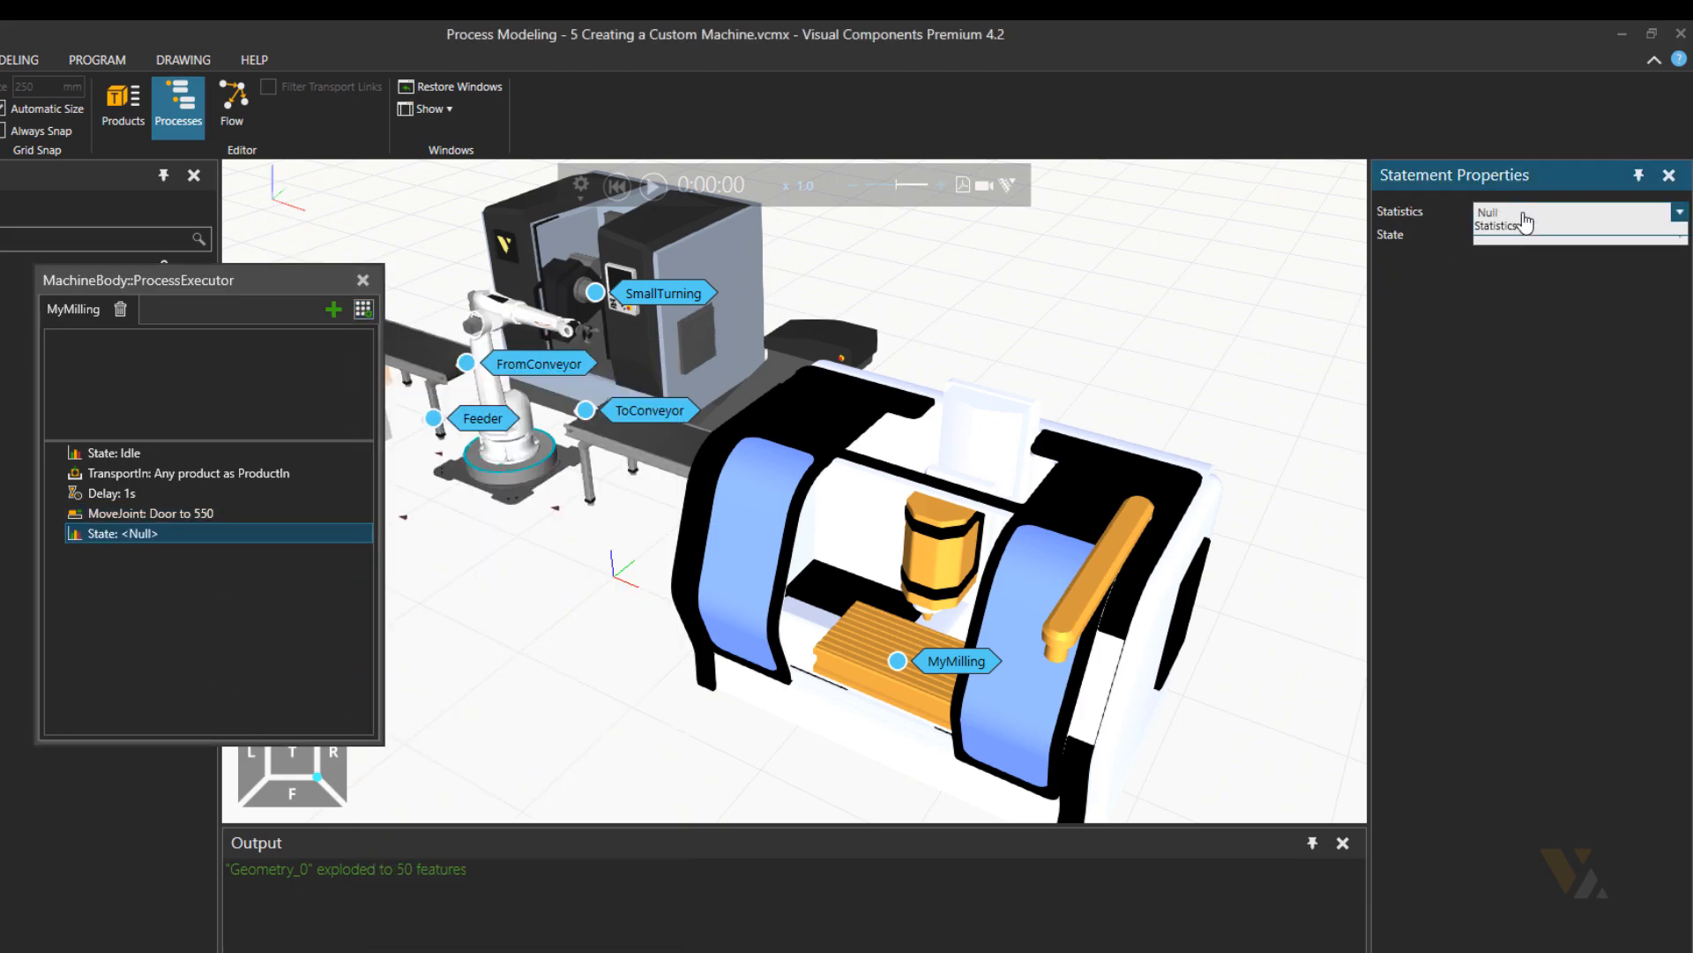
pyautogui.click(1508, 254)
pyautogui.click(1504, 240)
pyautogui.click(1489, 320)
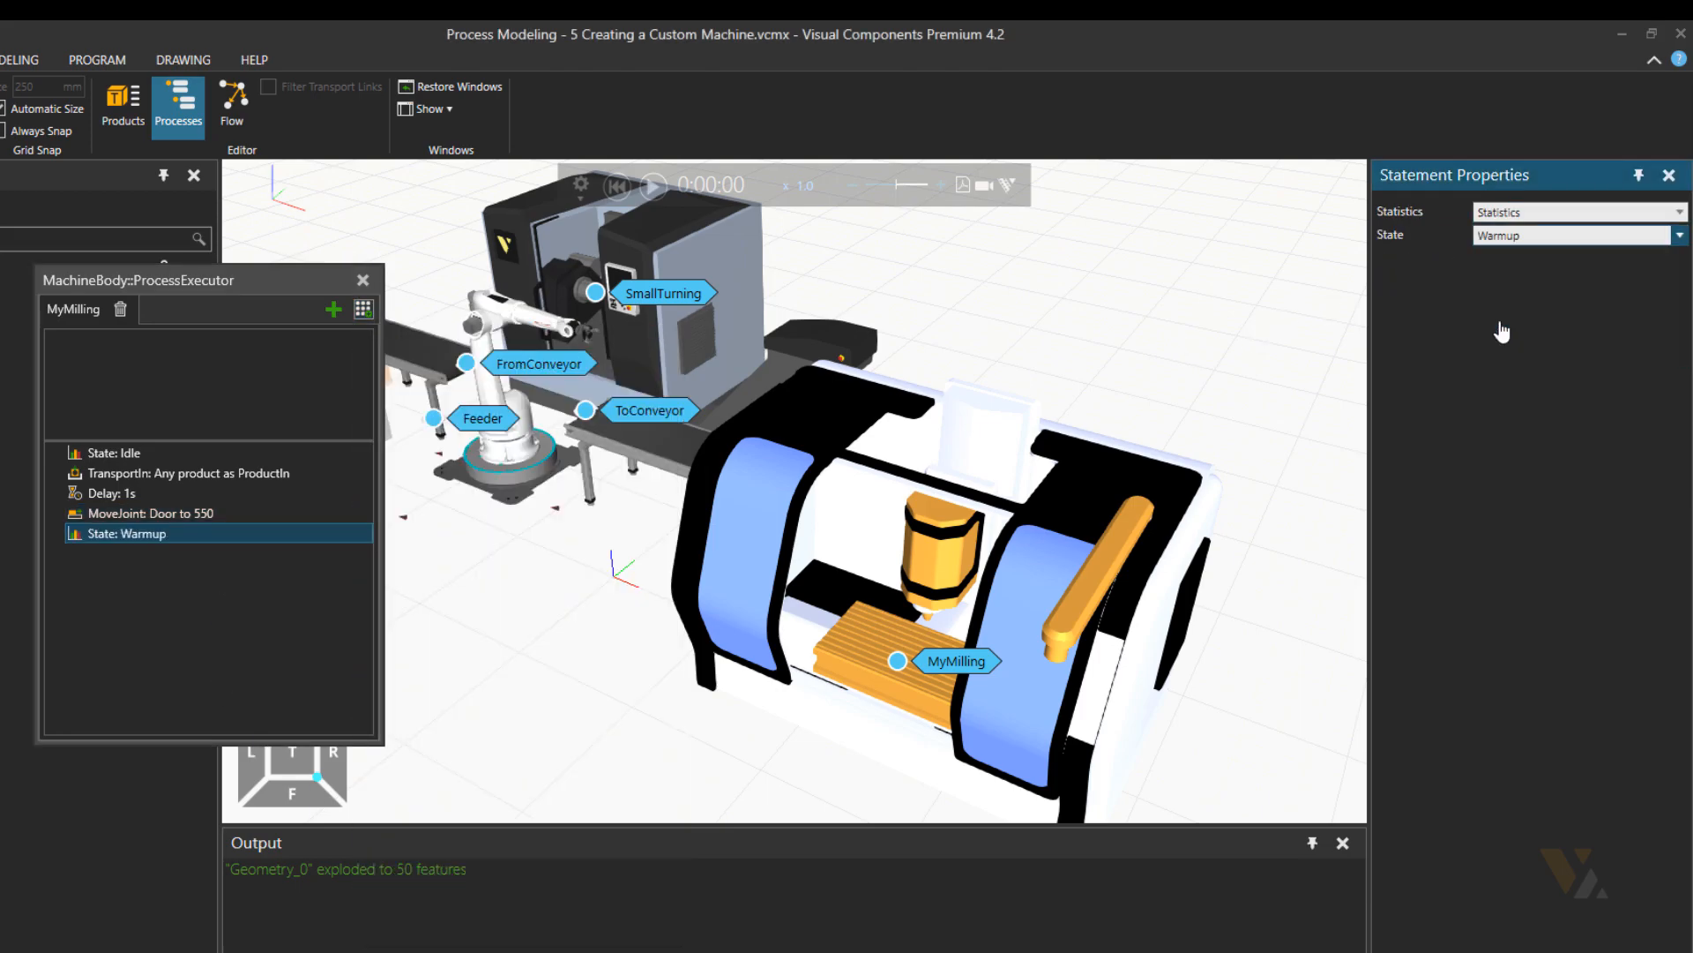
# - Add a second Delay statement after the Busy state, keeping its default time
pyautogui.click(363, 310)
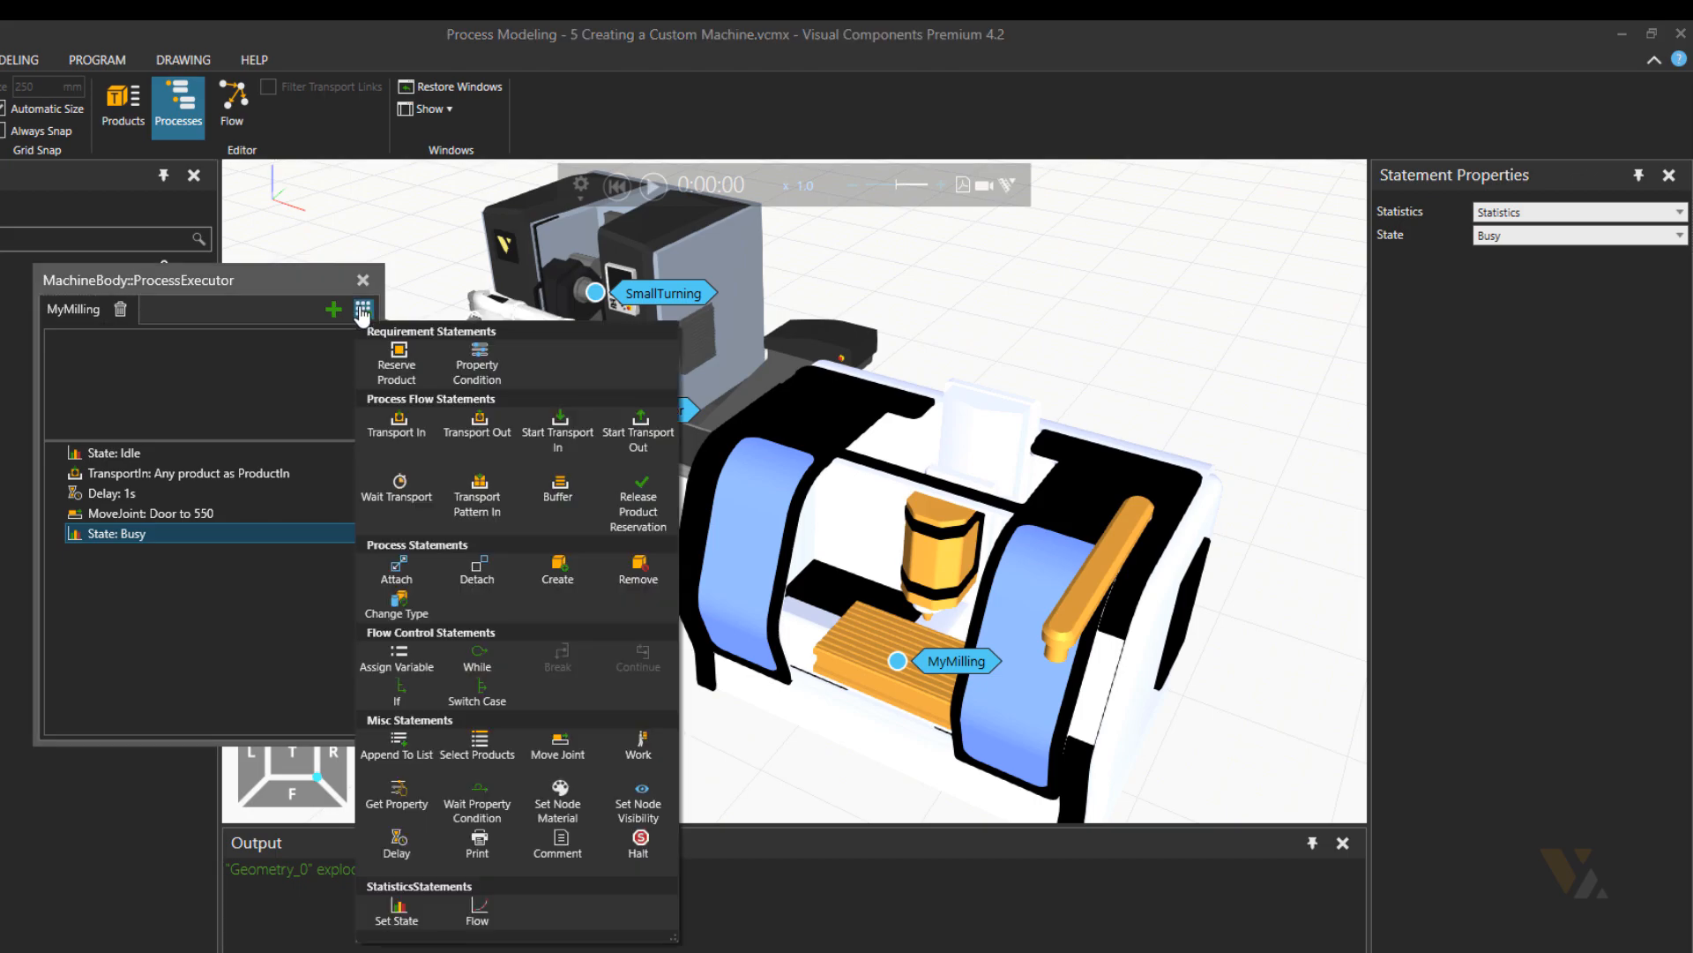
pyautogui.click(396, 847)
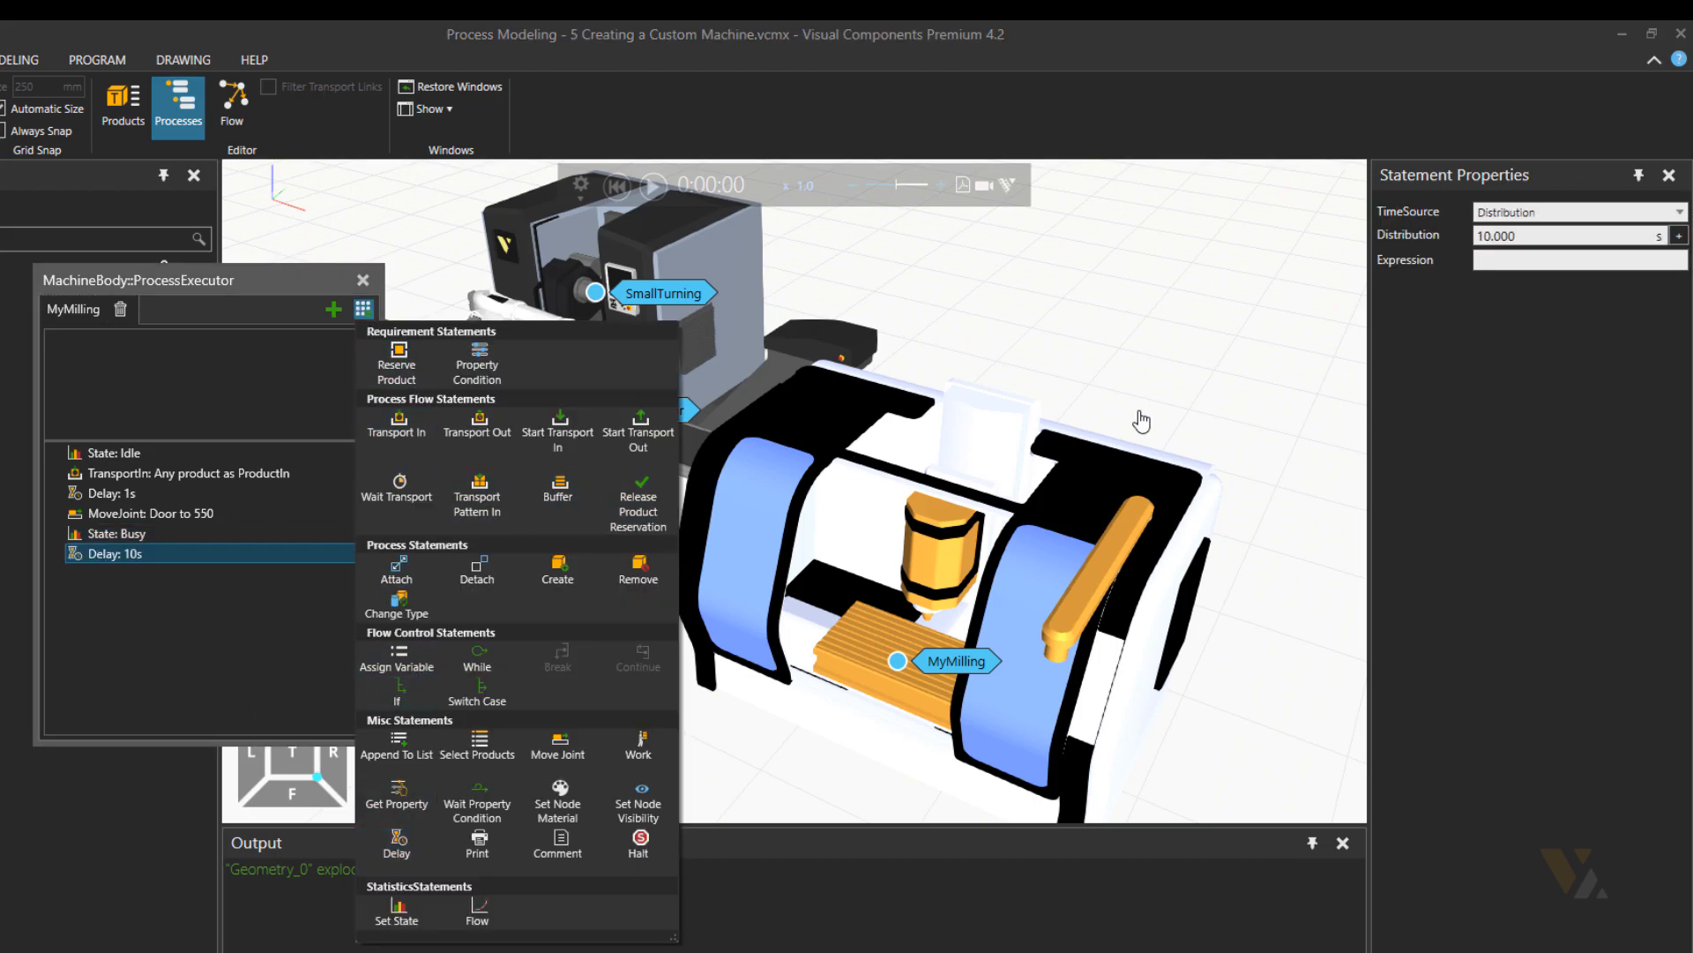
pyautogui.moveTo(1522, 241); pyautogui.dragTo(1429, 281)
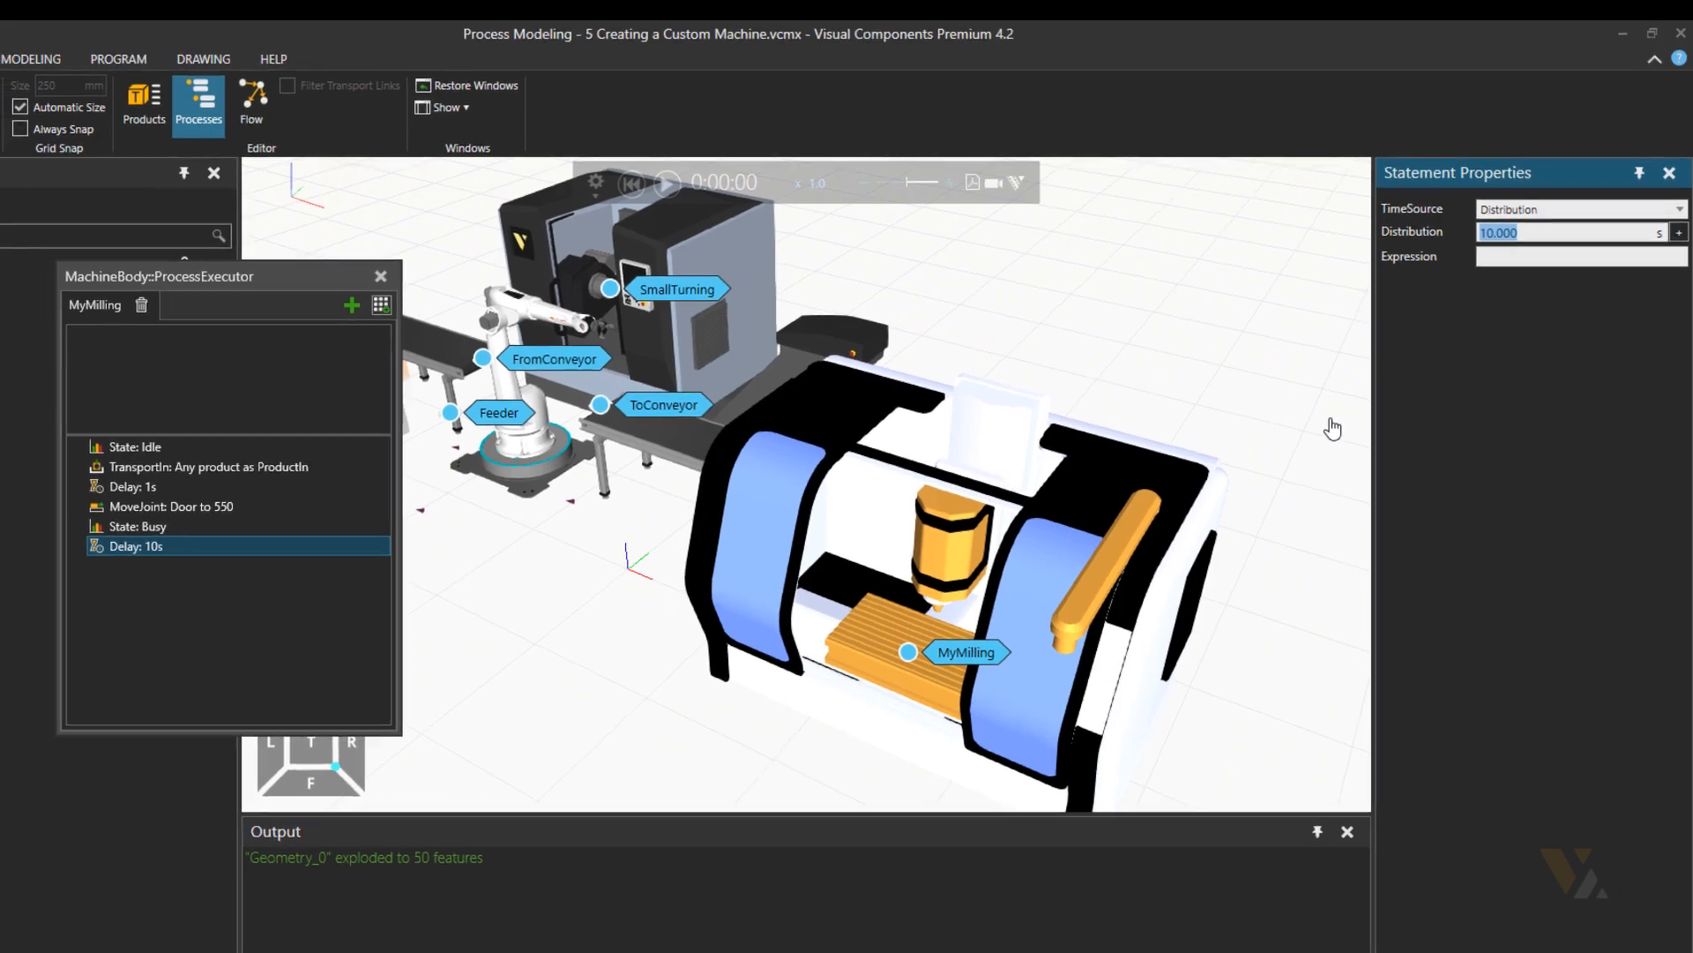
pyautogui.press('Return')
# - Add a real distribution property named ProcessTime to MachineBody, with quantity Time, magnitude s and a value of 5 s
pyautogui.click(133, 55)
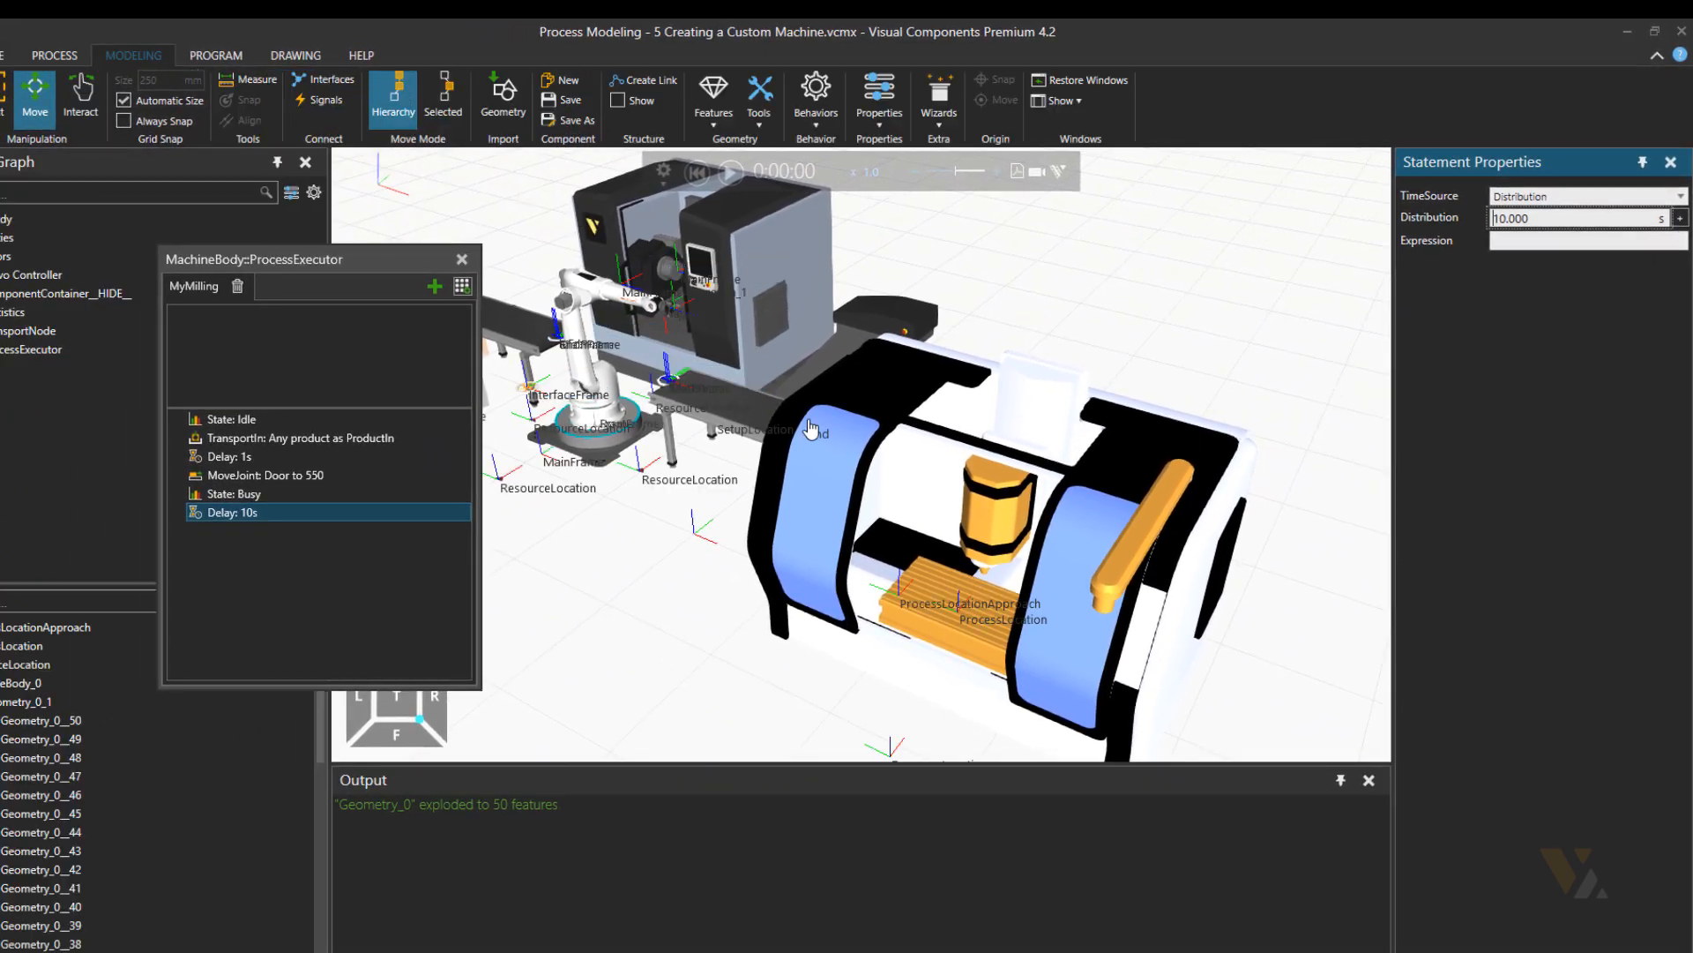
pyautogui.click(879, 112)
pyautogui.click(1098, 204)
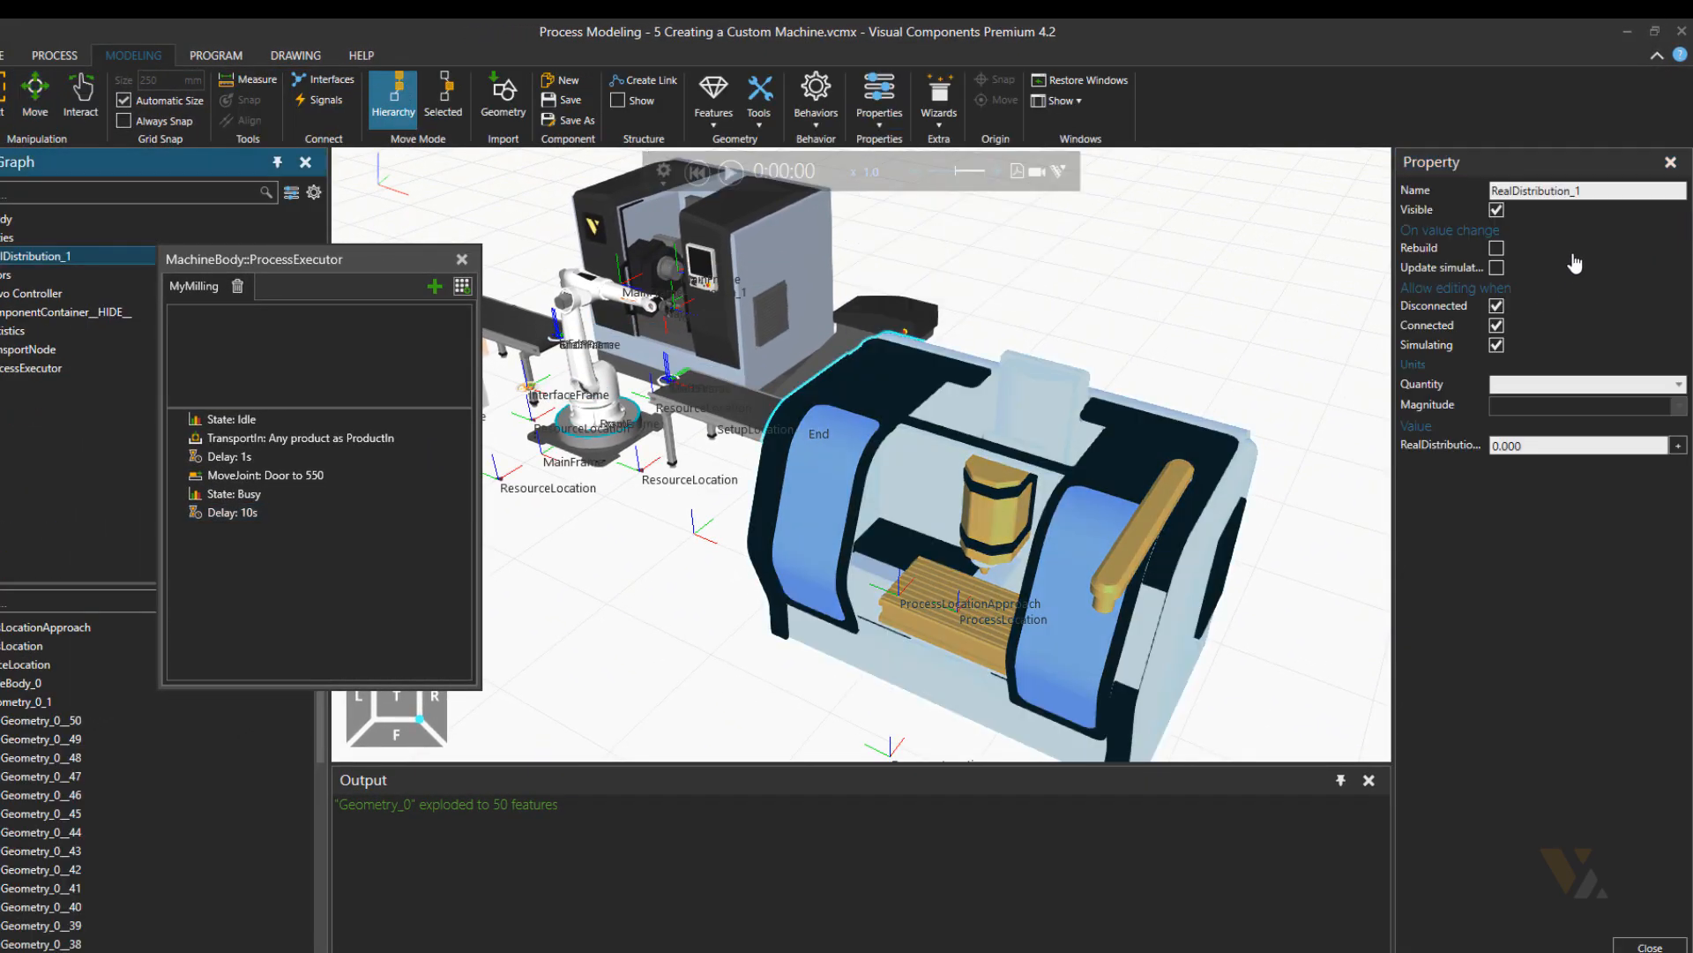
pyautogui.moveTo(1576, 192); pyautogui.dragTo(1451, 192)
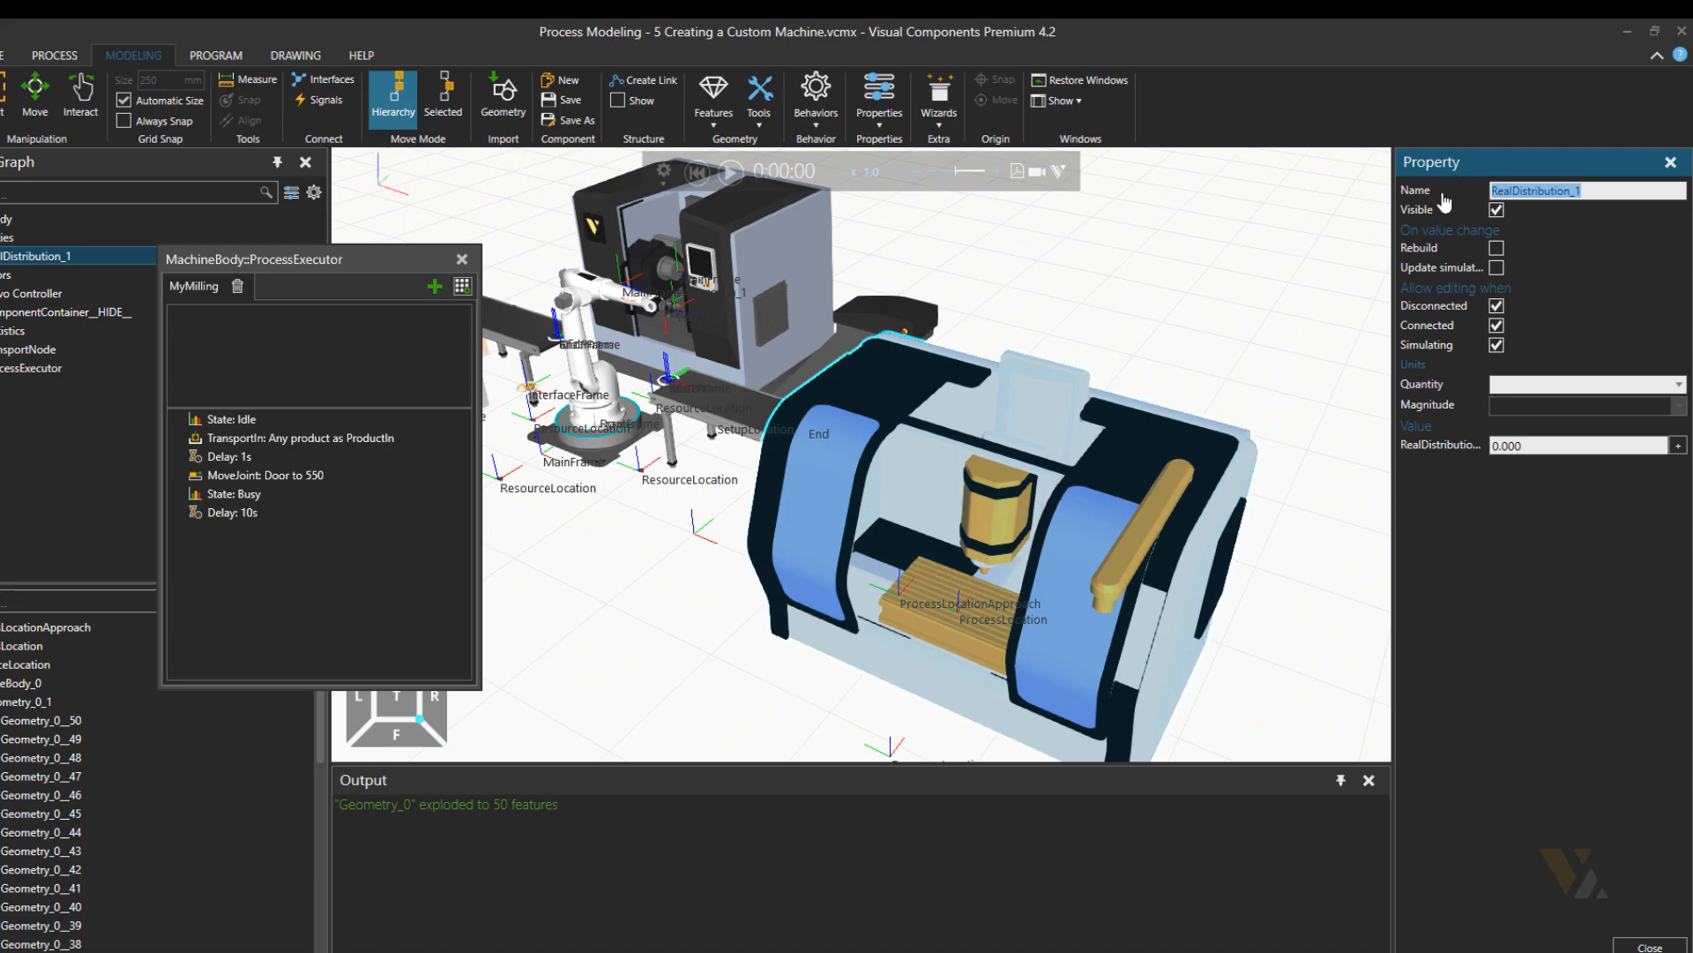
pyautogui.write('ProcessTime')
pyautogui.click(1580, 386)
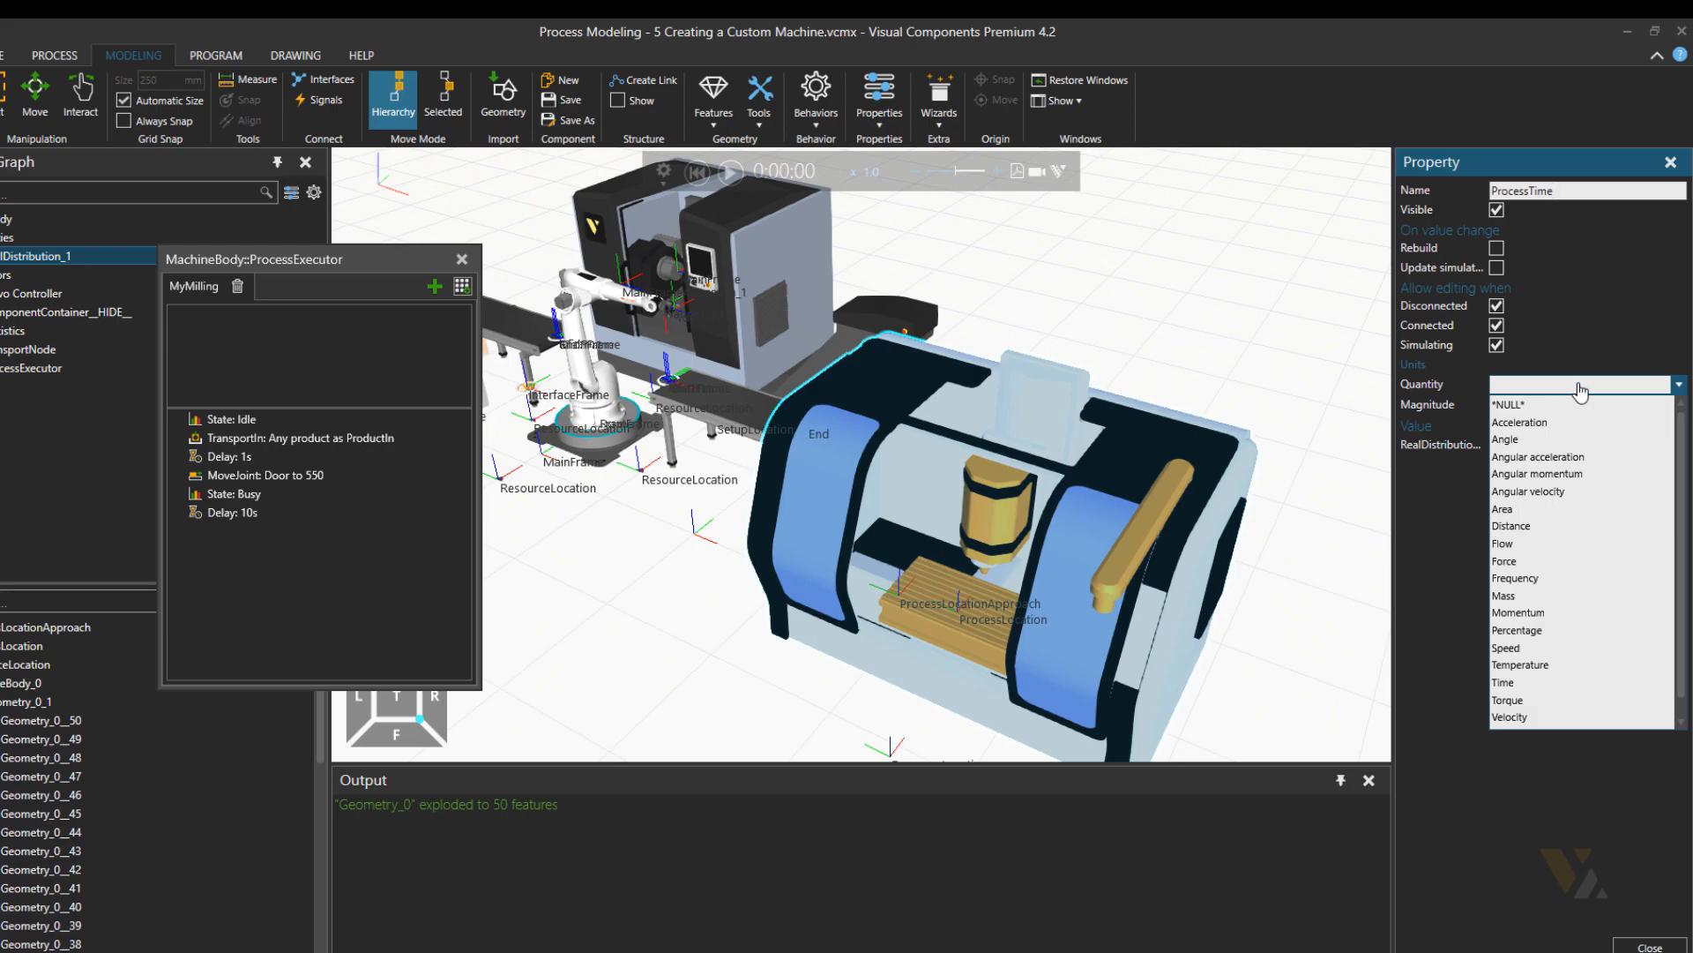
pyautogui.click(1517, 682)
pyautogui.click(1533, 408)
pyautogui.click(1499, 460)
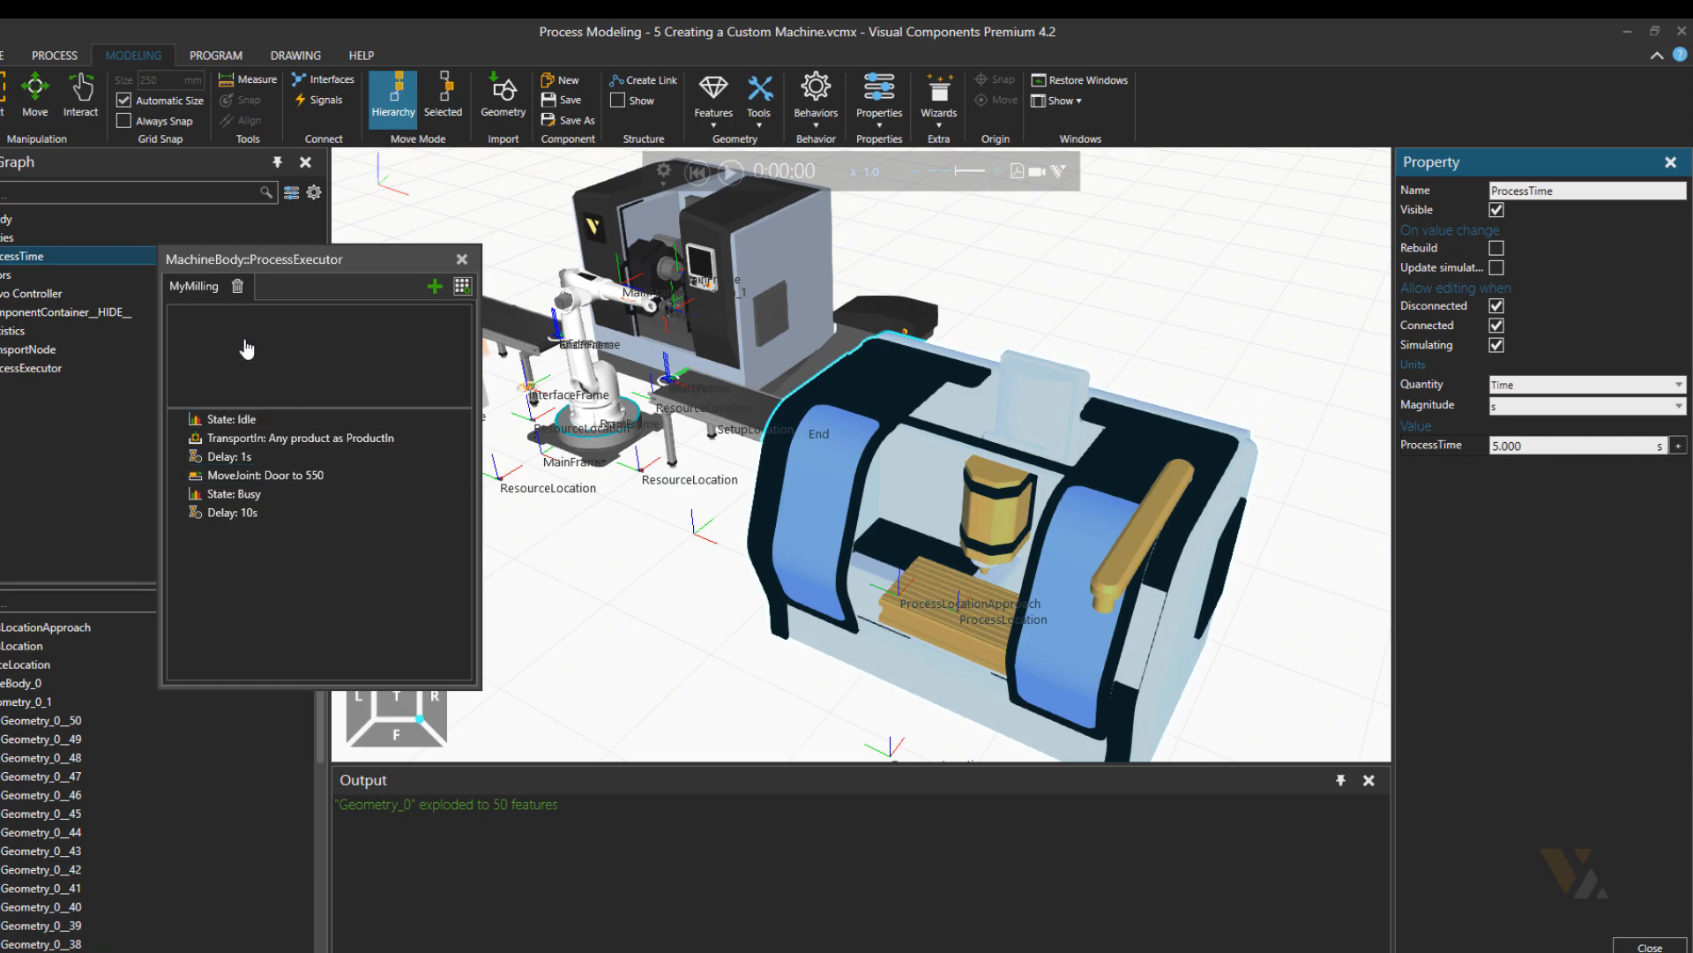
# - Set the last Delay statement's time source to Expression and enter ProcessTime as the expression
pyautogui.click(62, 58)
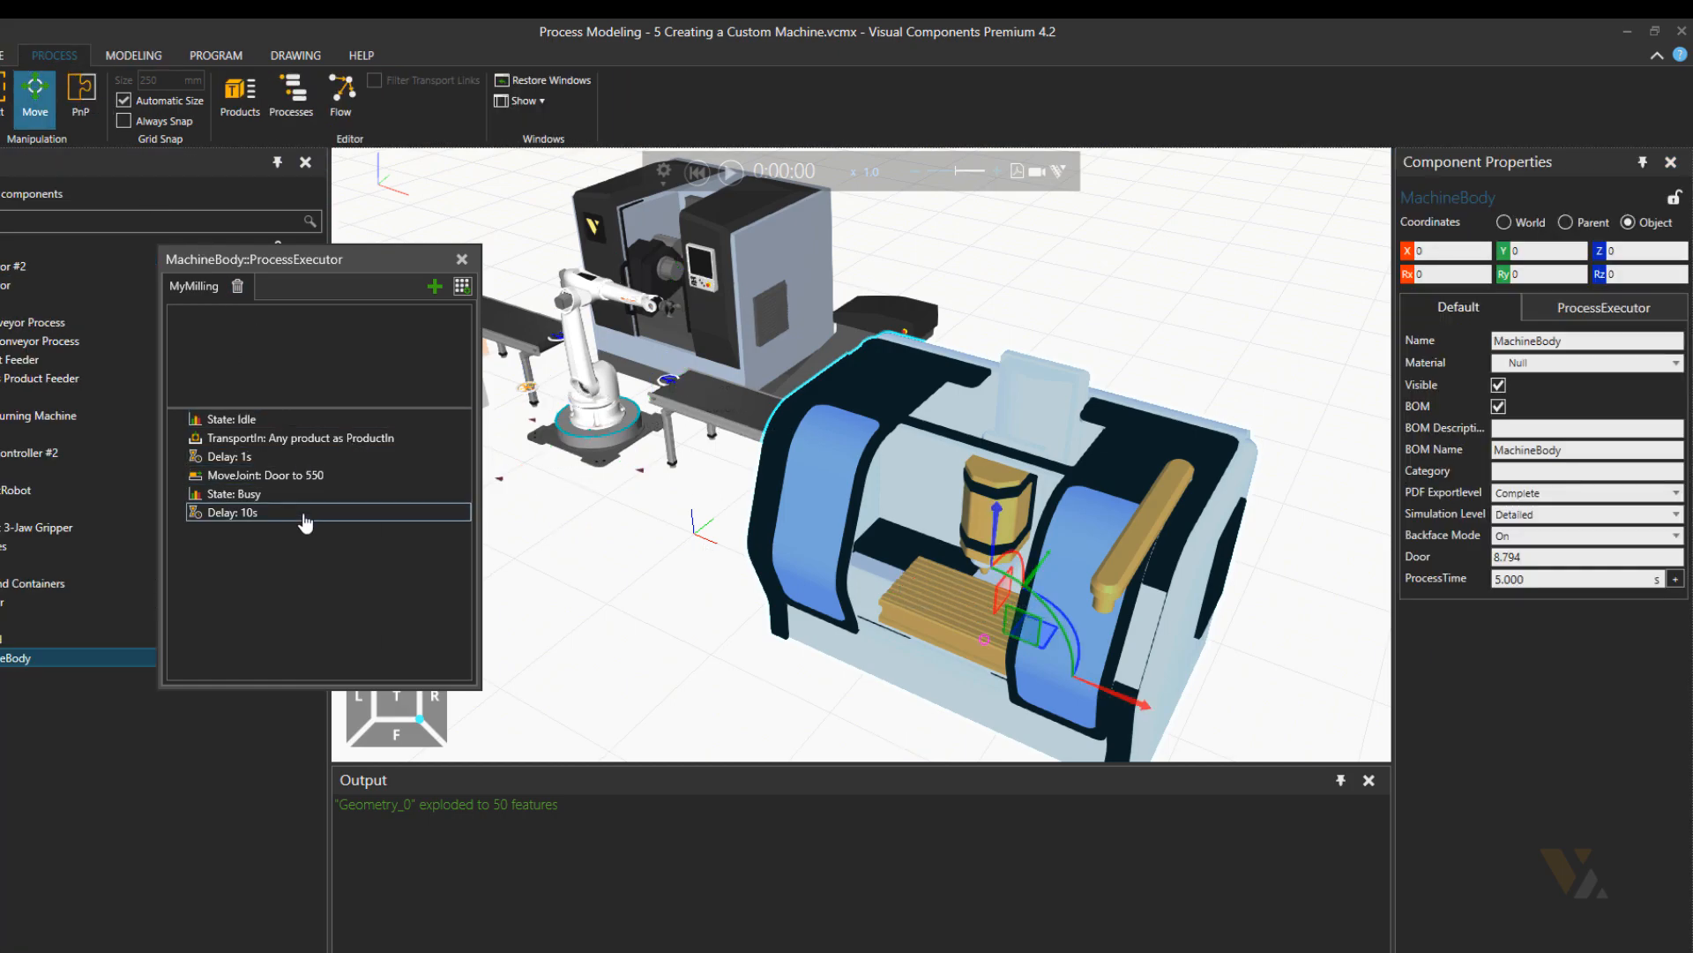
pyautogui.click(264, 512)
pyautogui.click(1540, 196)
pyautogui.click(1521, 240)
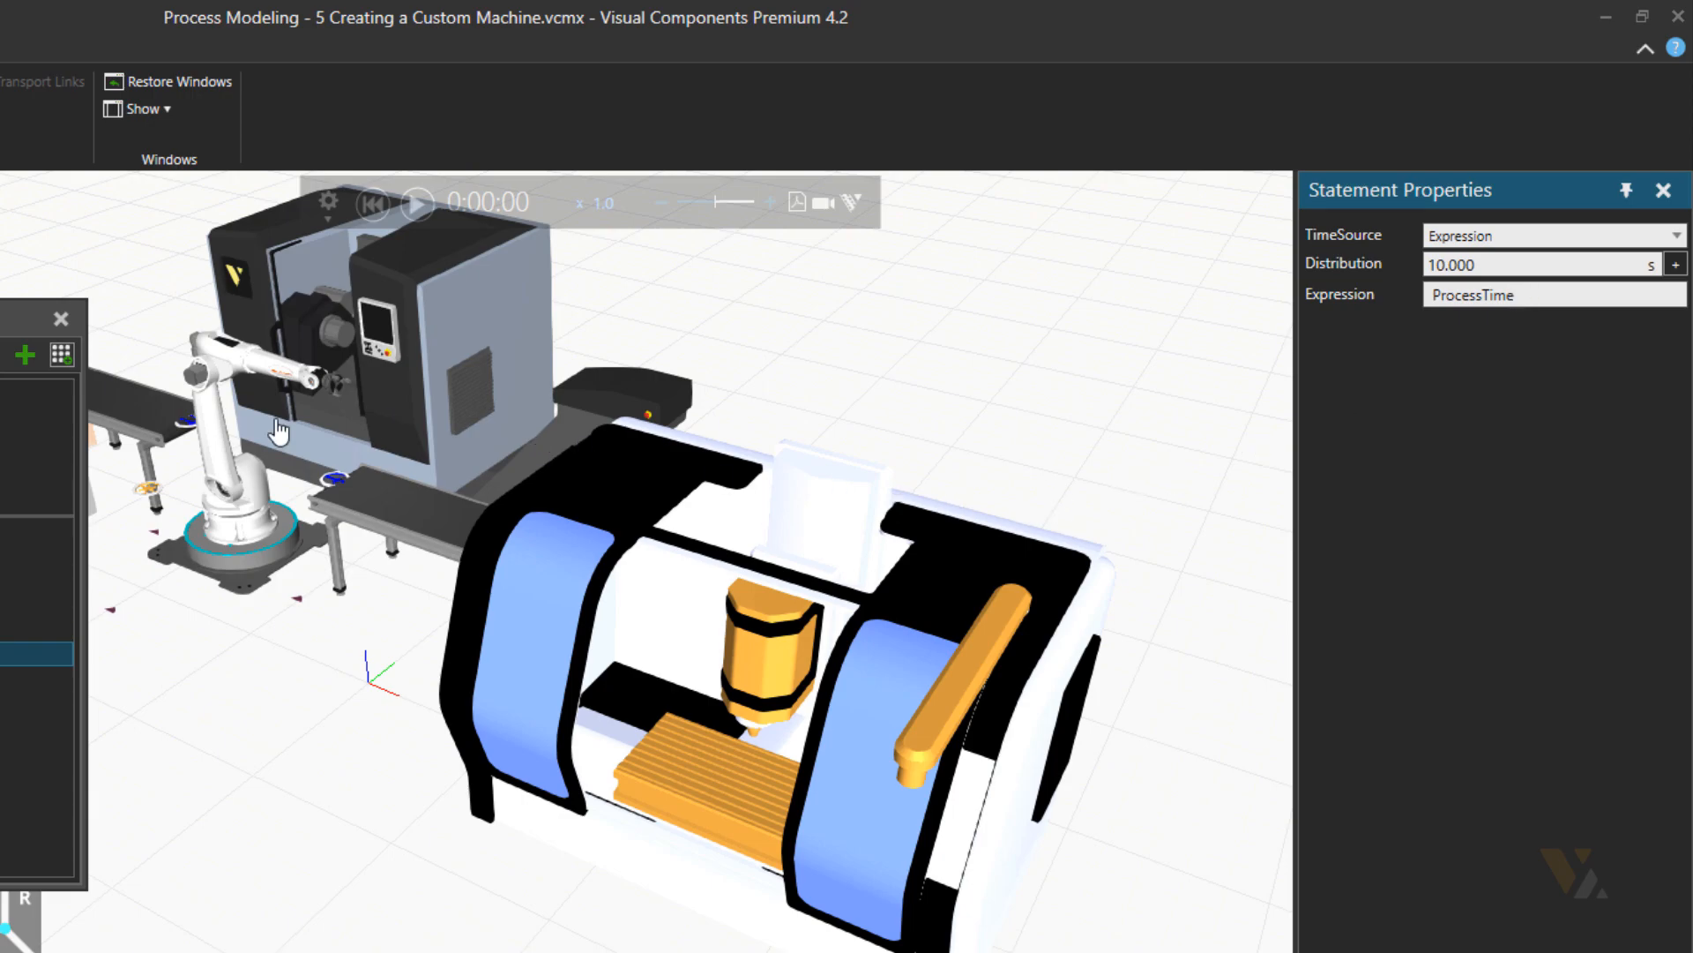
# - Add a Move Joint statement that moves the Servo Controller's Door joint to 0 with a motion time of 1 s
pyautogui.click(61, 354)
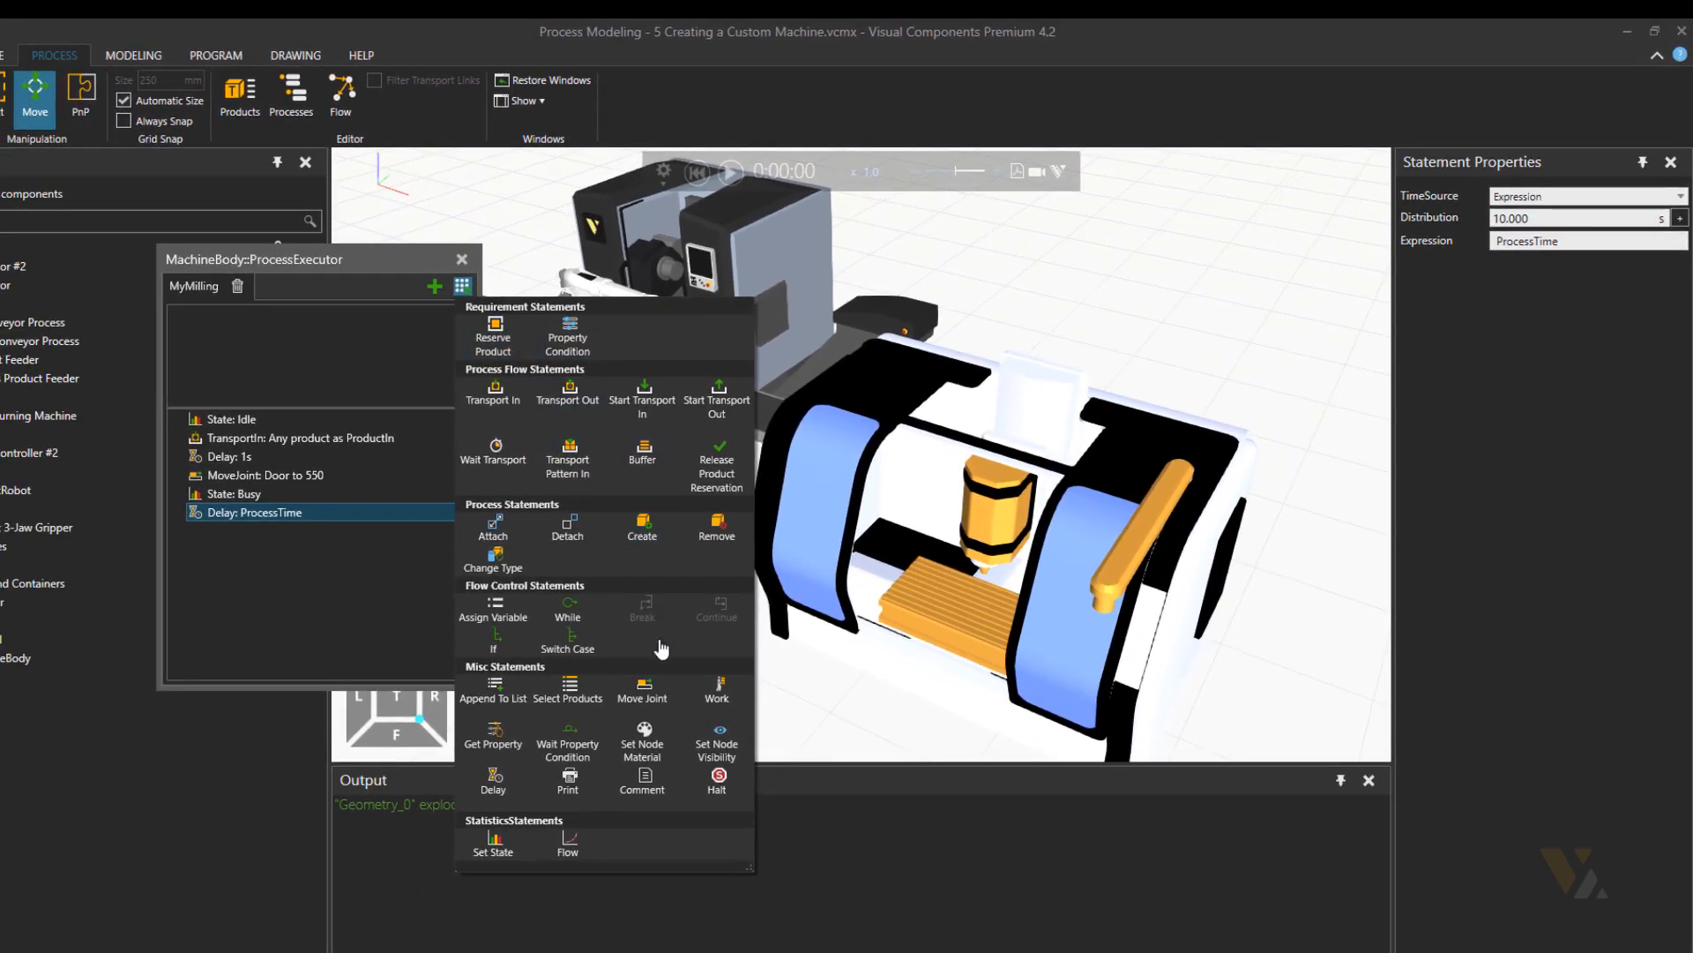
pyautogui.click(605, 708)
pyautogui.click(1536, 206)
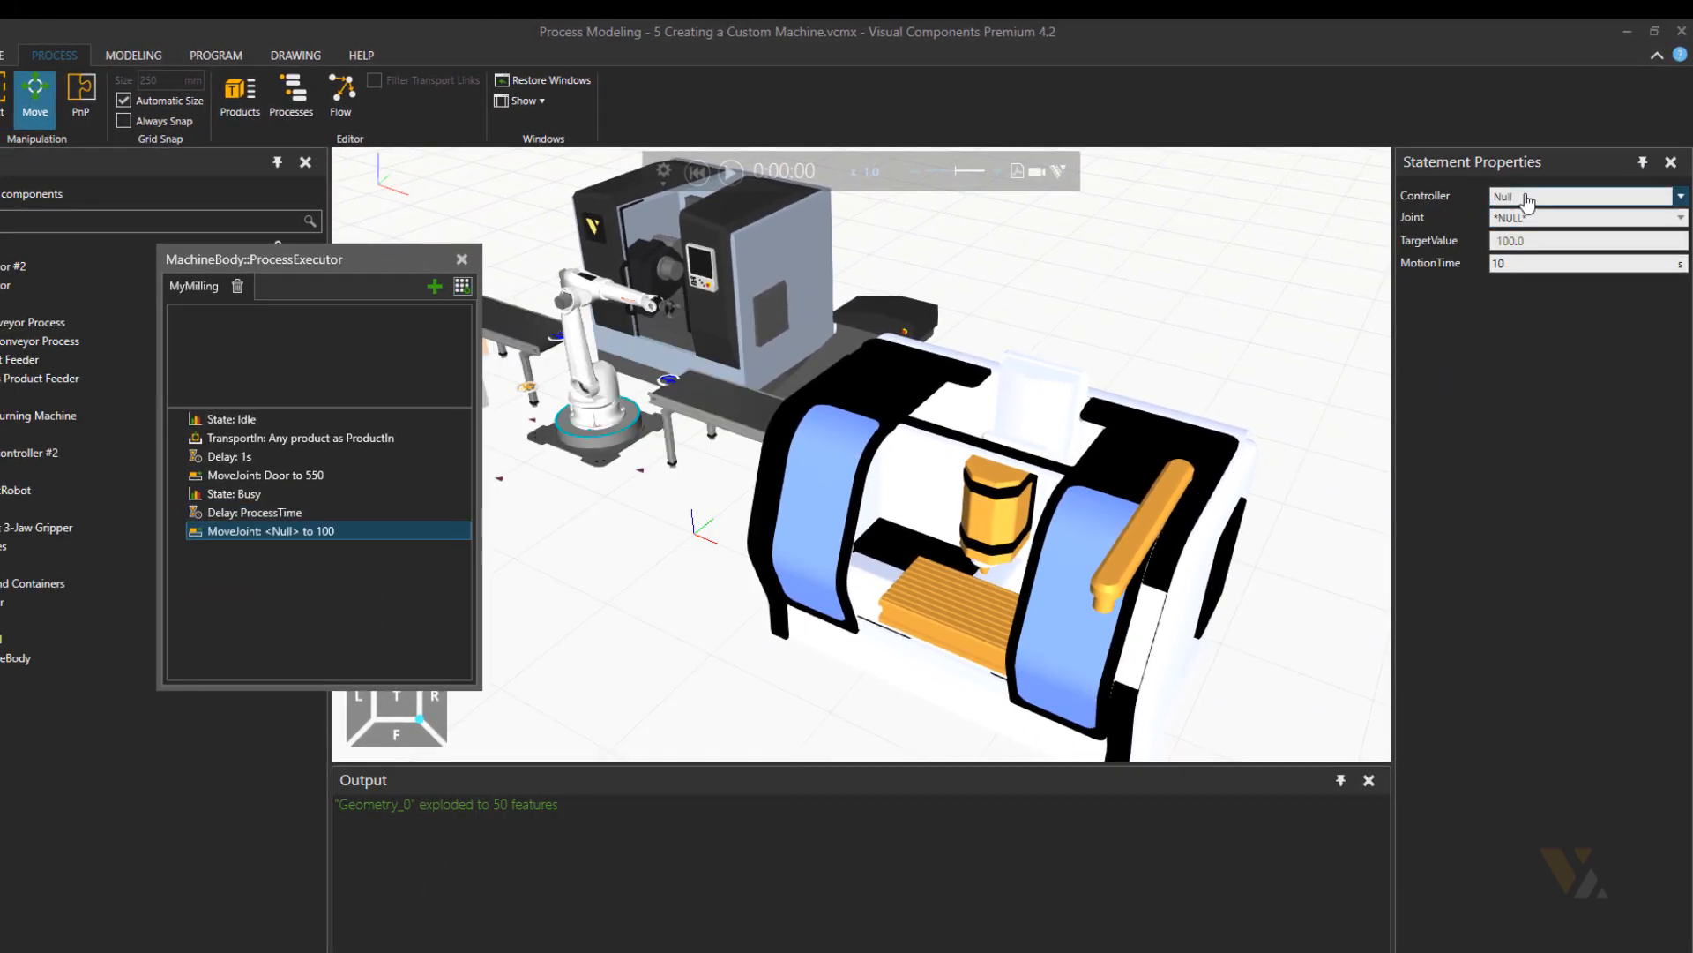
pyautogui.click(1526, 199)
pyautogui.click(1512, 233)
pyautogui.click(1517, 220)
pyautogui.click(1504, 237)
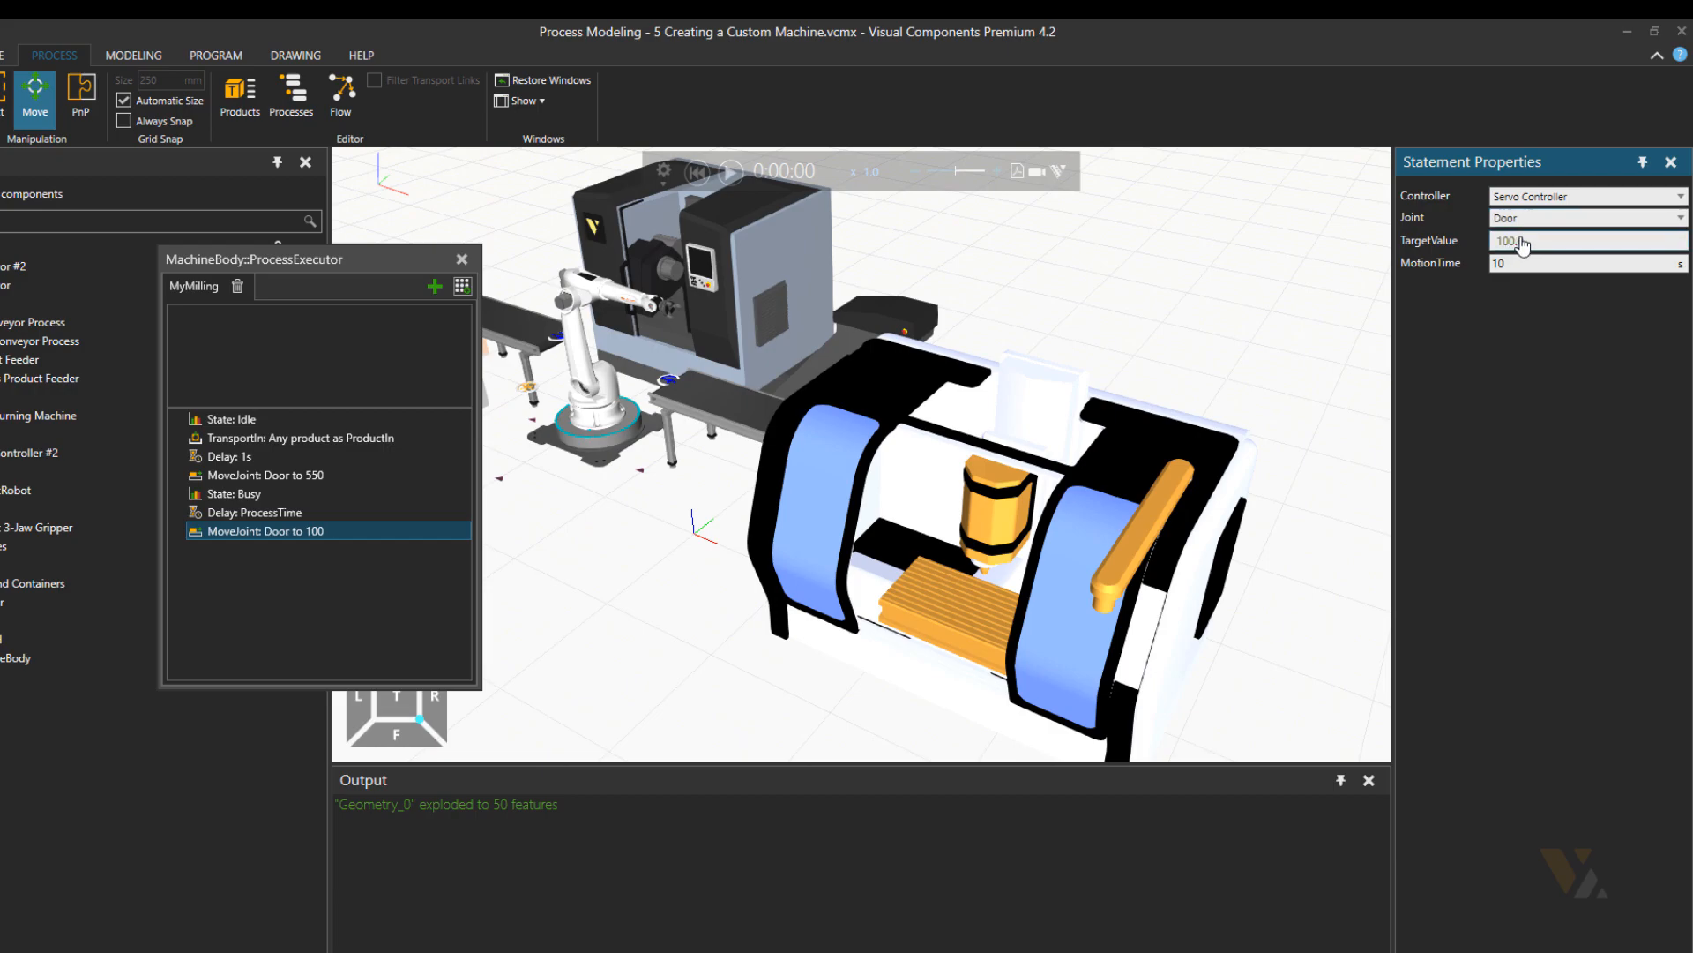
pyautogui.press('Tab')
pyautogui.press('Return')
# - Add a Set State statement at the end of the routine, using the Statistics behavior with the Blocked state
pyautogui.click(462, 286)
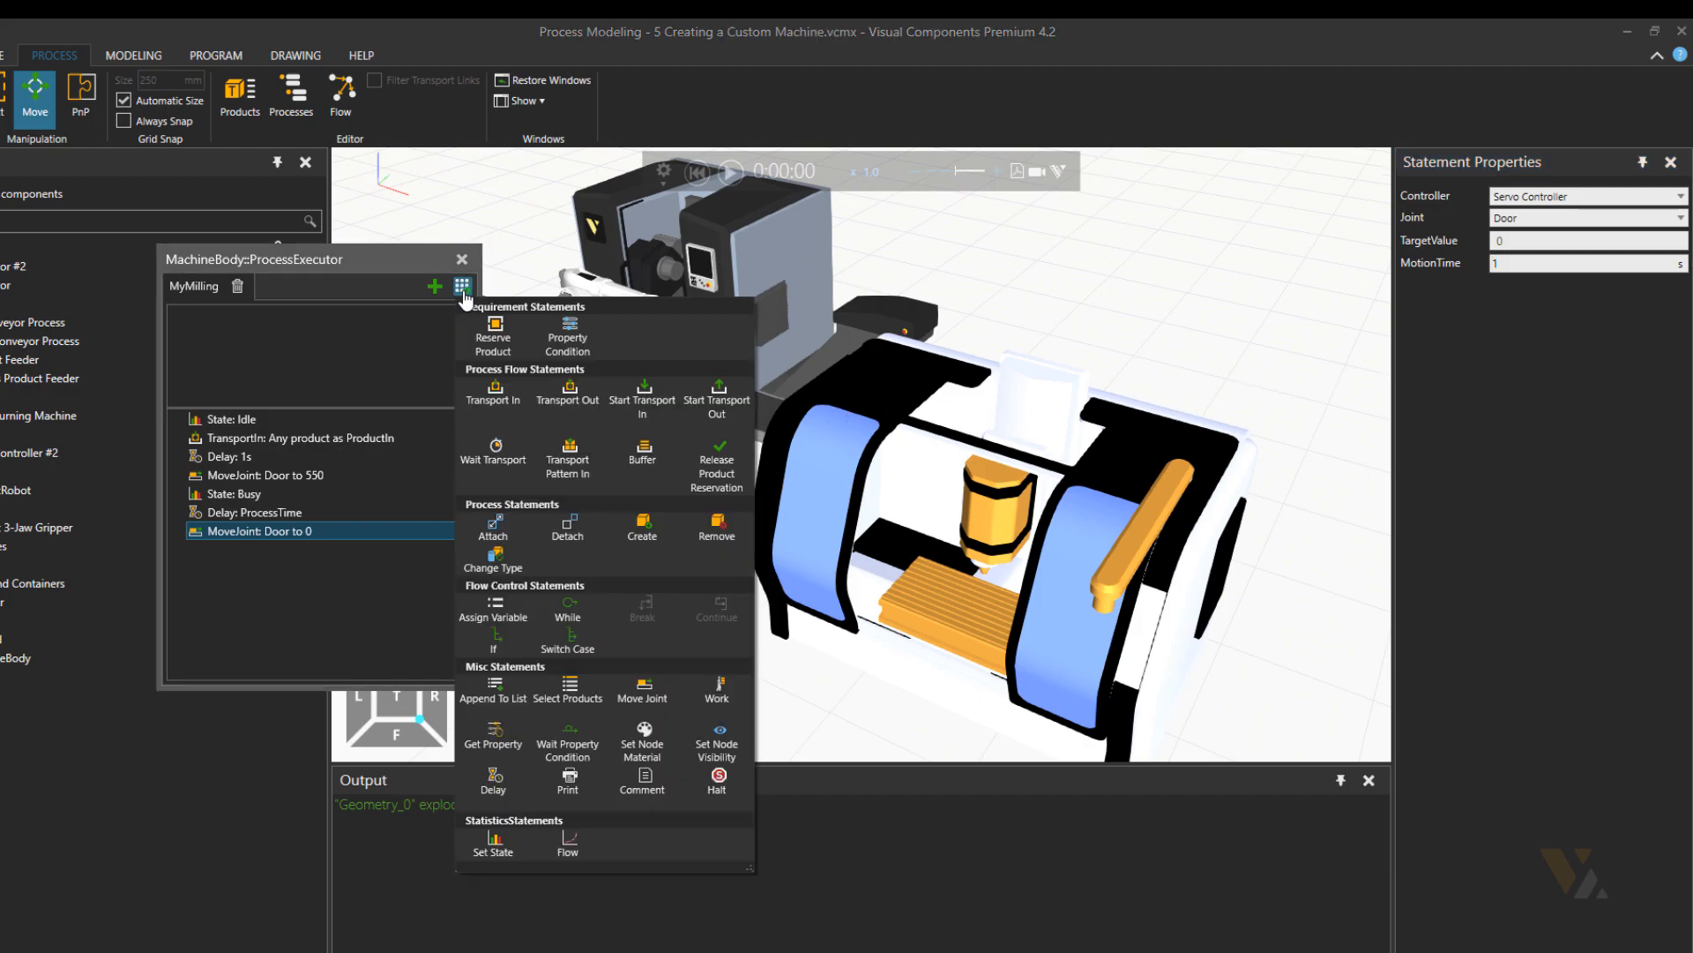
pyautogui.click(493, 840)
pyautogui.click(1528, 201)
pyautogui.click(1523, 217)
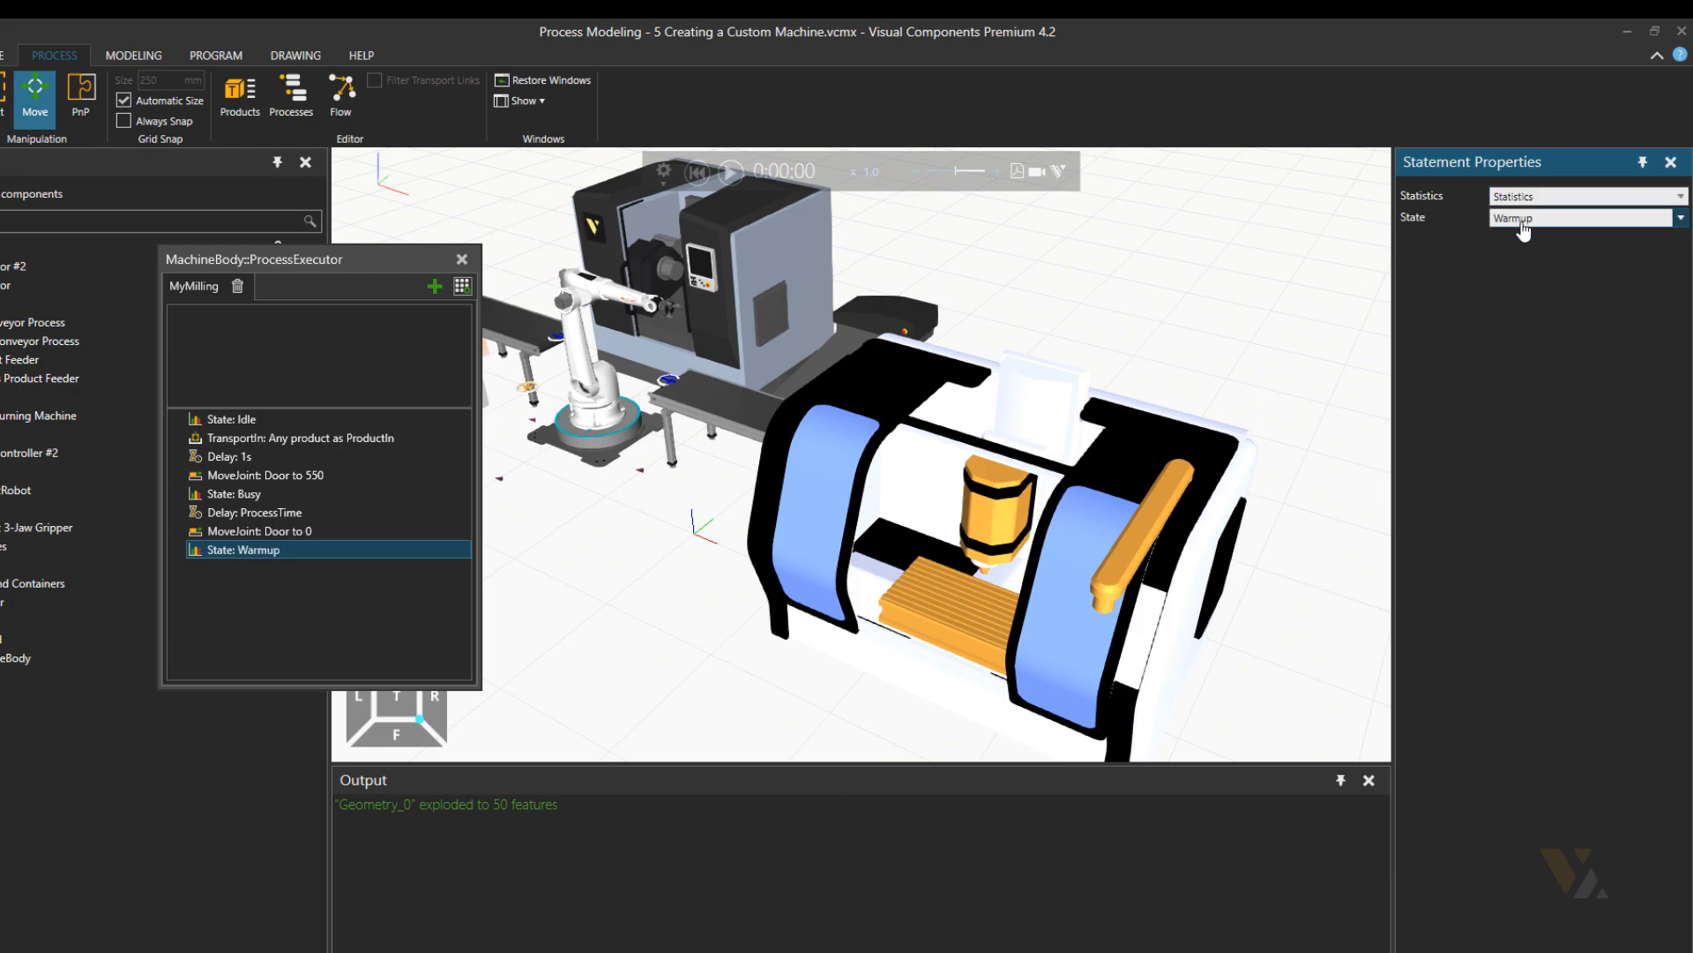
pyautogui.click(1524, 218)
pyautogui.click(1508, 316)
# - Add a Transport Out statement for ProductIn to the next process, and select the MachineBody component
pyautogui.click(462, 285)
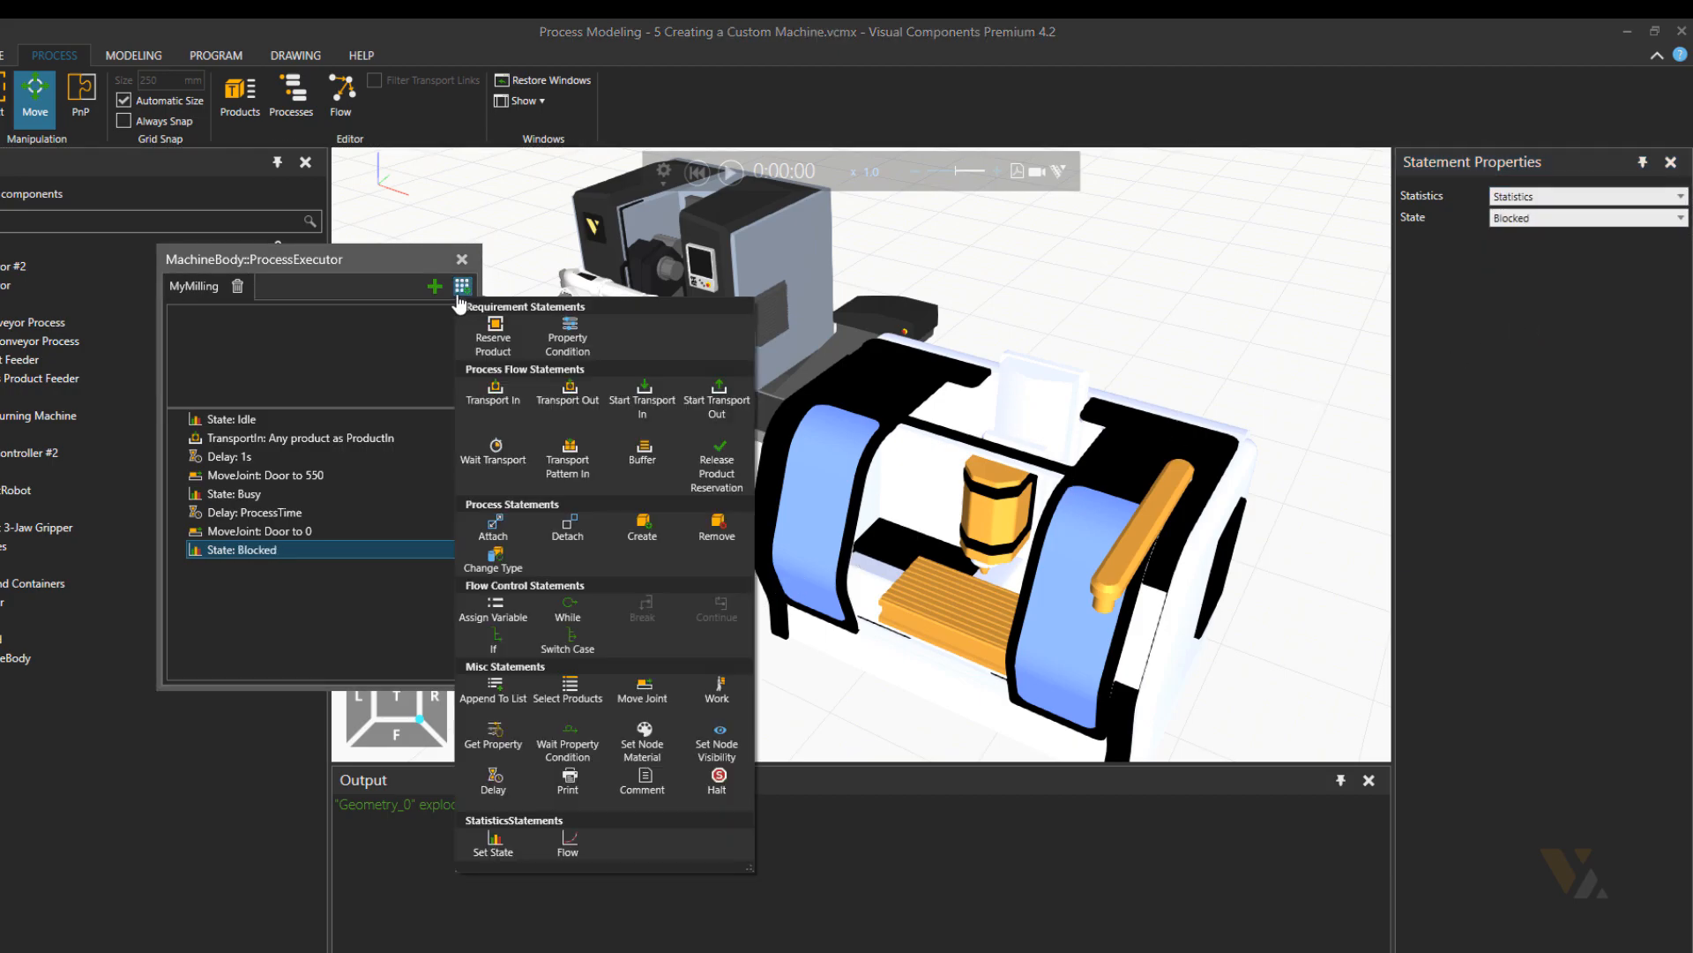
pyautogui.click(568, 394)
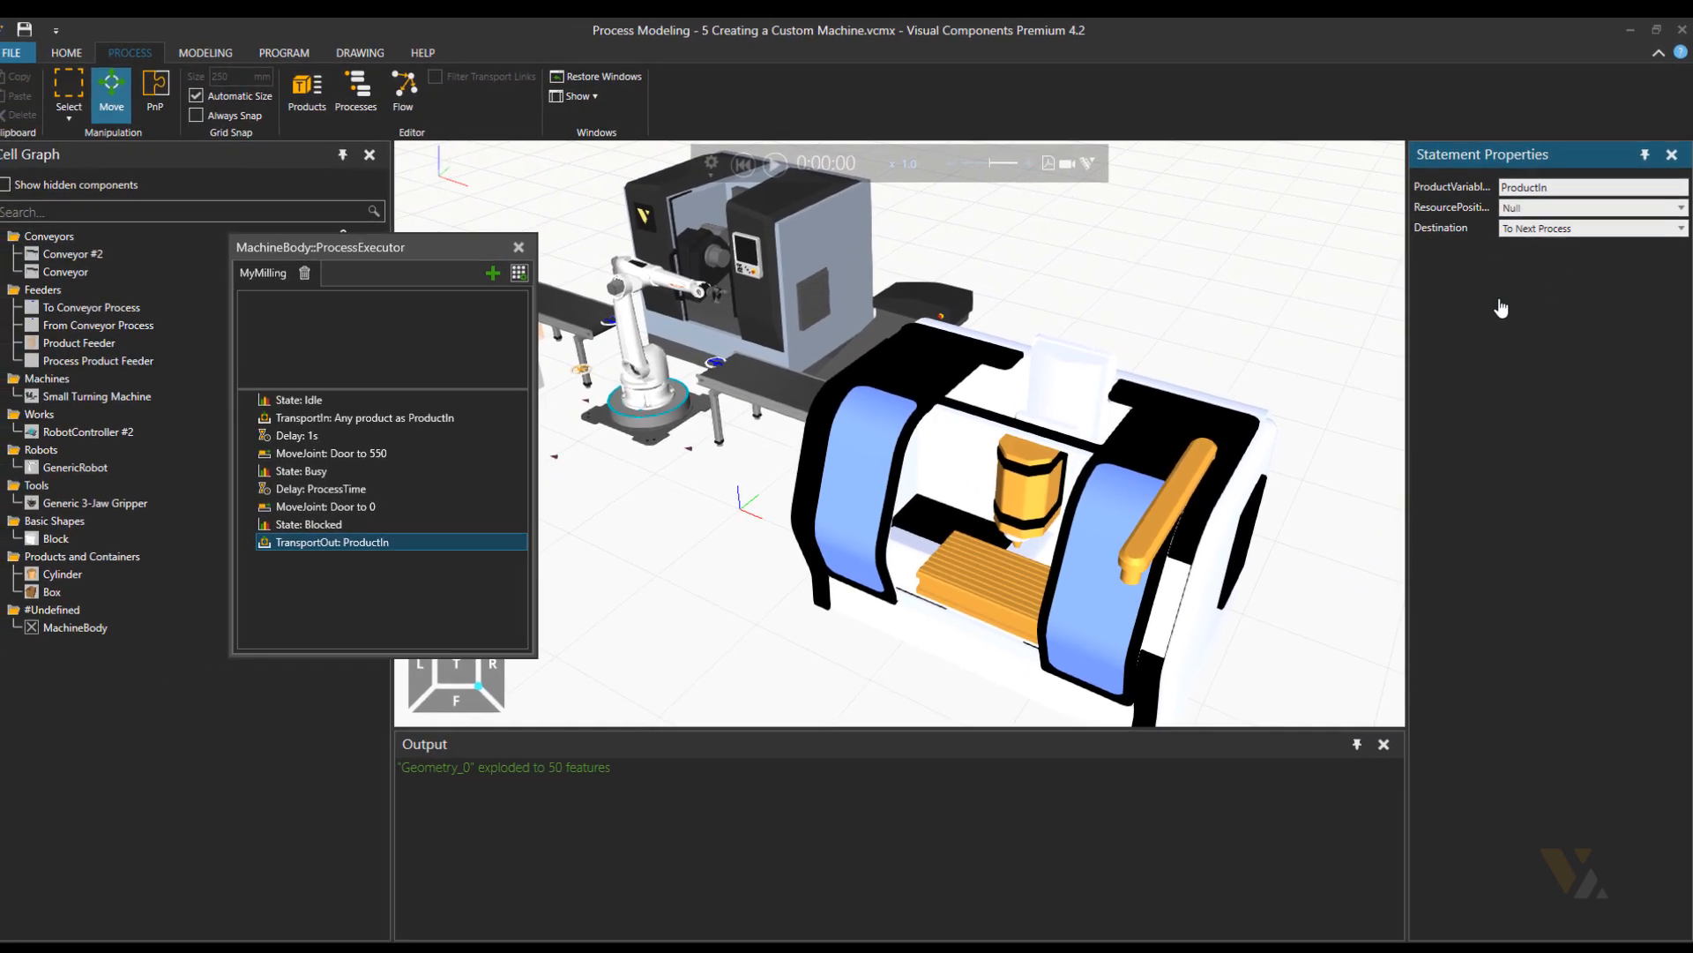
pyautogui.click(1043, 574)
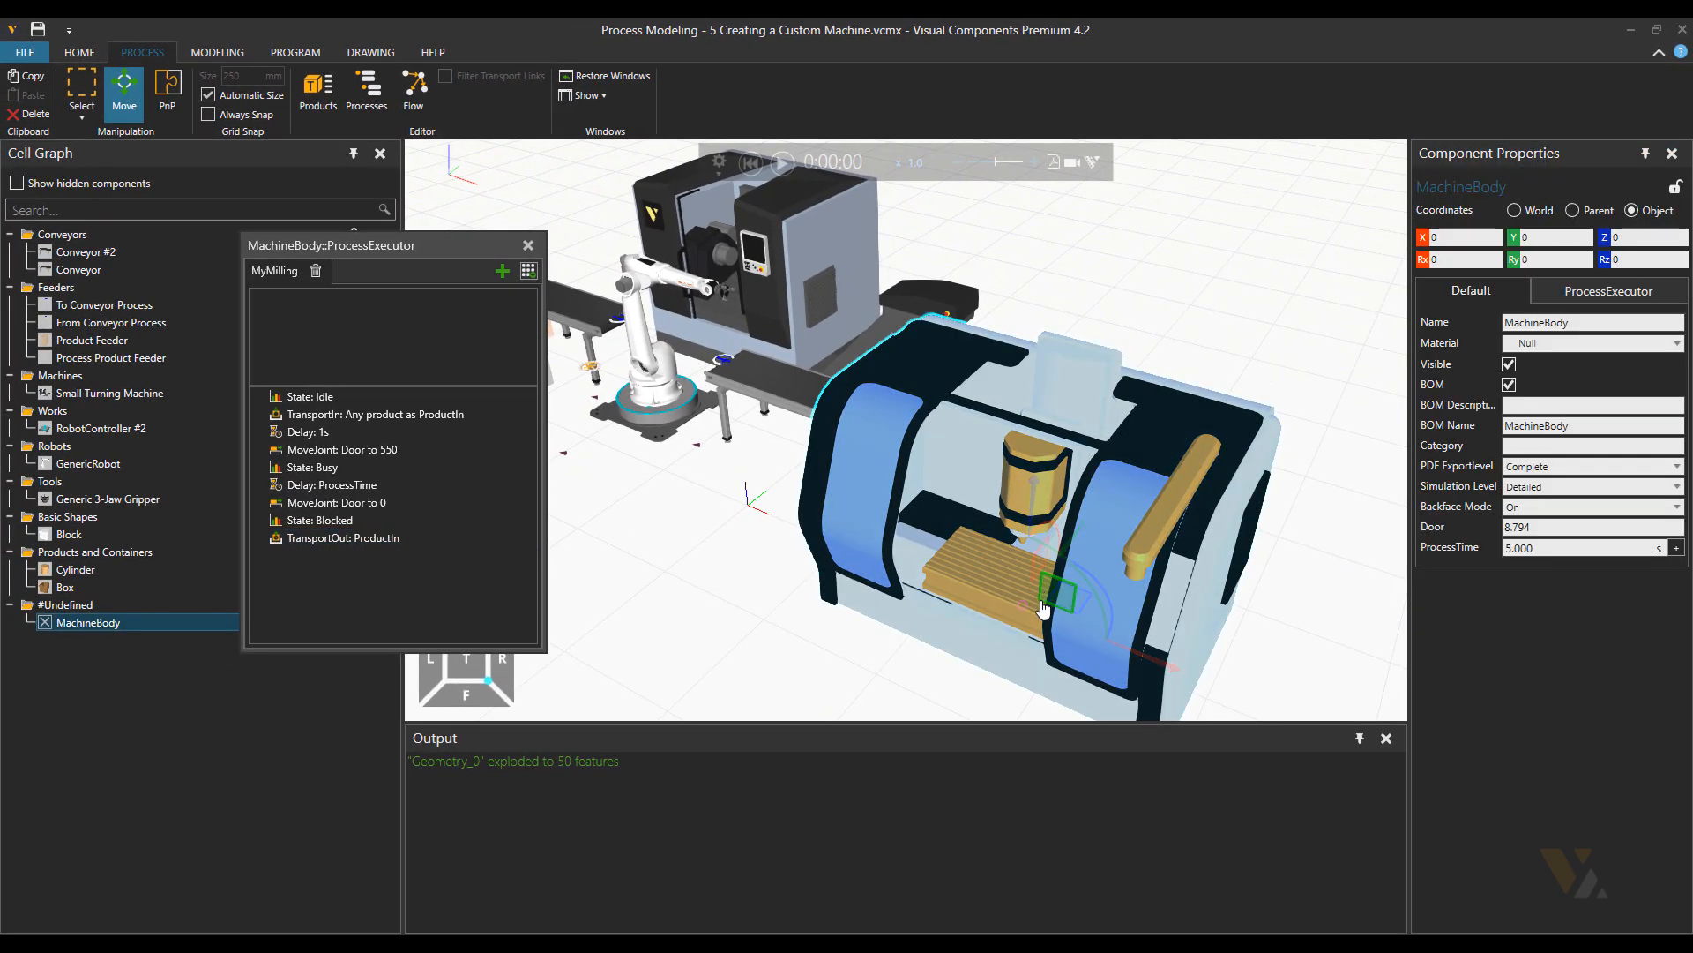
# - Move MachineBody into the cell beside the robot, on the side opposite the Small Turning Machine
pyautogui.moveTo(1089, 622); pyautogui.dragTo(894, 636)
pyautogui.moveTo(937, 578); pyautogui.dragTo(548, 411)
pyautogui.moveTo(909, 336); pyautogui.dragTo(895, 577, button='right')
pyautogui.moveTo(641, 510); pyautogui.dragTo(582, 550)
pyautogui.moveTo(854, 515); pyautogui.dragTo(784, 488, button='right')
pyautogui.scroll(5, 877, 356)
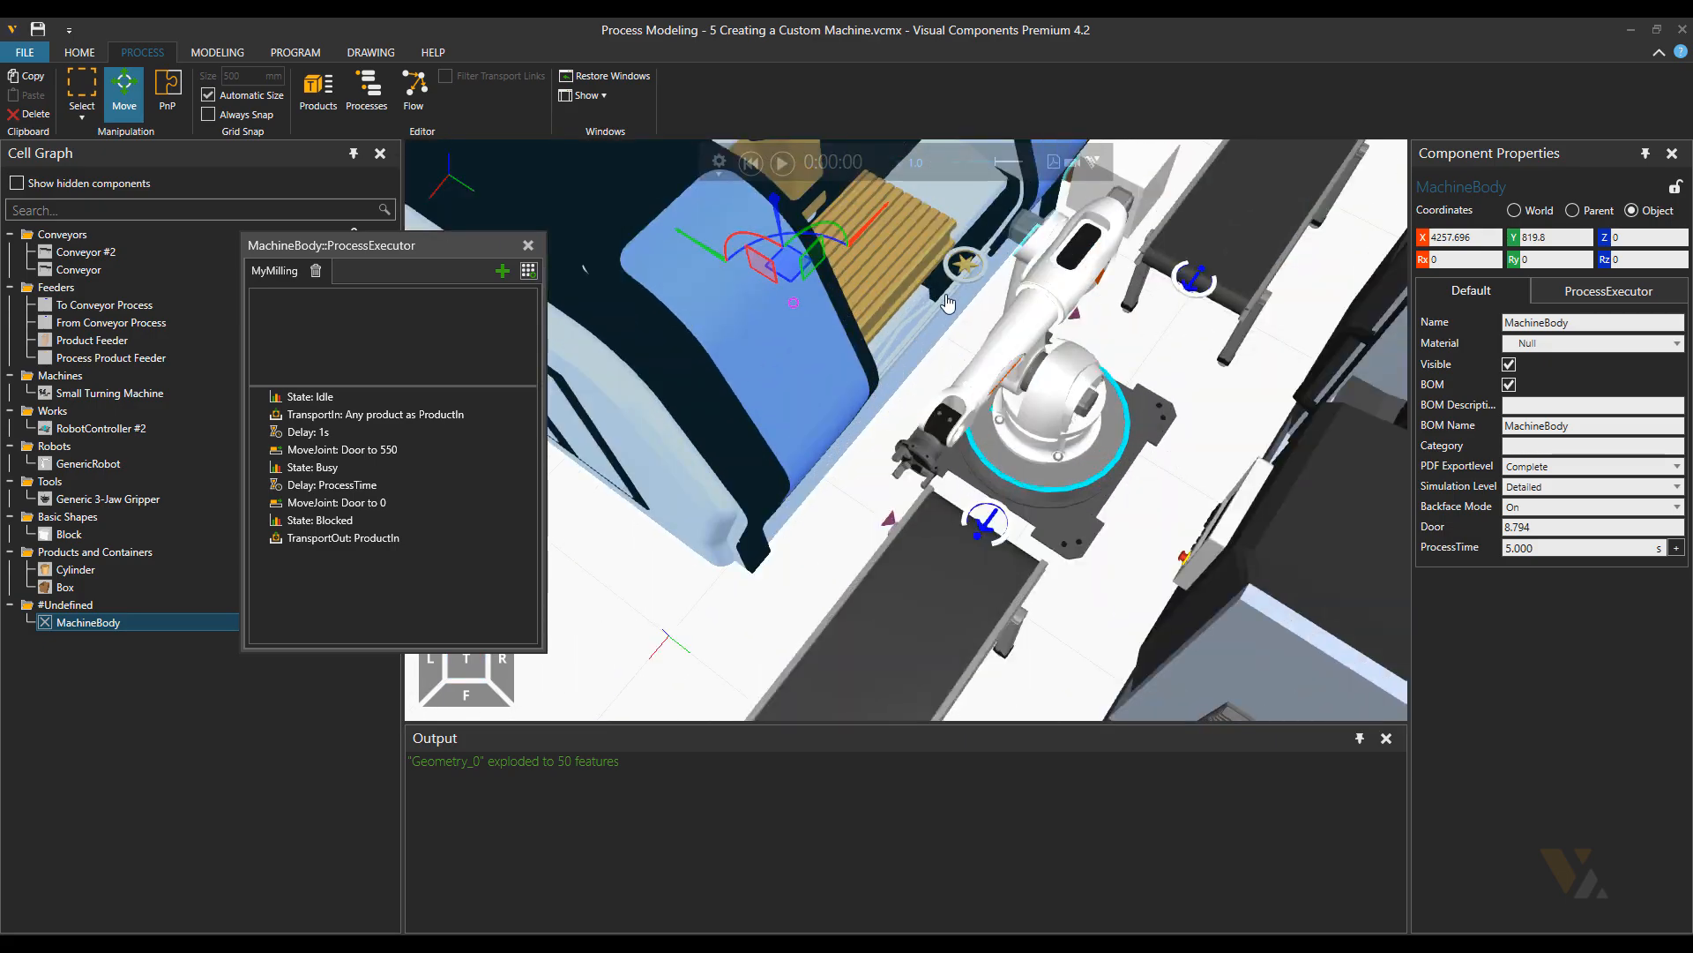
# - Move the star-marked process product feeder away from the milling machine, into the free space beside the robot base
pyautogui.click(962, 282)
pyautogui.moveTo(874, 449); pyautogui.dragTo(747, 598)
pyautogui.moveTo(944, 554); pyautogui.dragTo(992, 582)
pyautogui.moveTo(1010, 622); pyautogui.dragTo(992, 632, button='right')
# - Shift Conveyor #2 sideways away from MachineBody, and fine-tune the product feeder's position between the robot and the conveyor
pyautogui.click(950, 646)
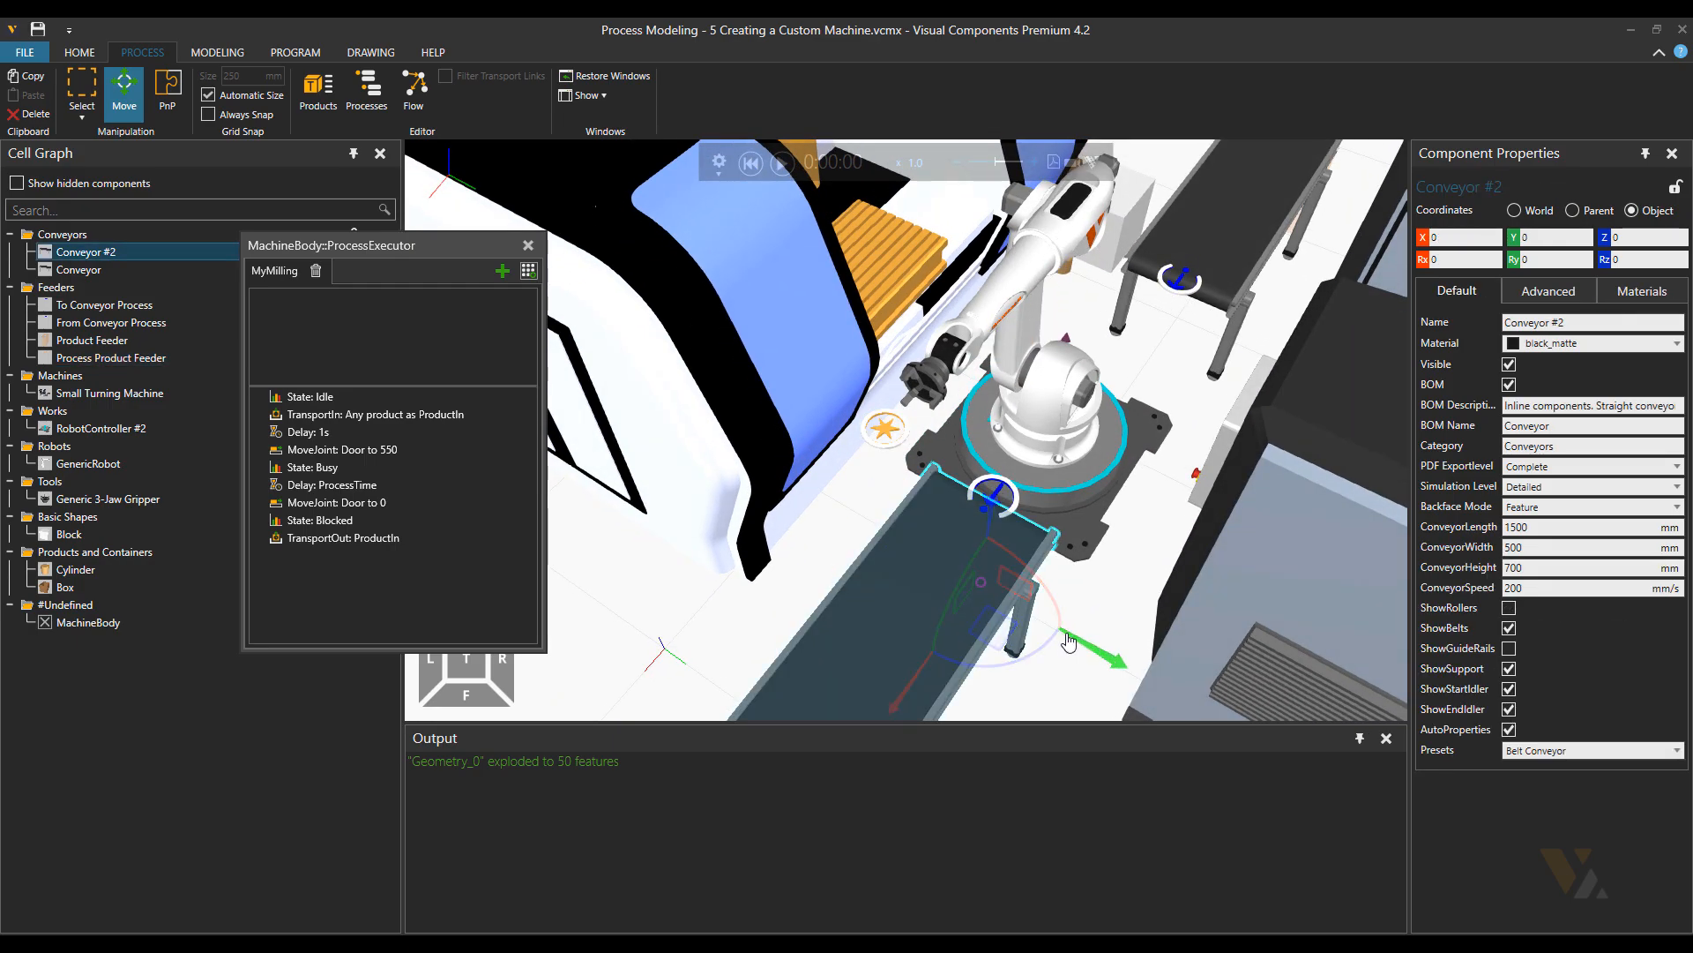
pyautogui.moveTo(950, 647); pyautogui.dragTo(908, 499, button='right')
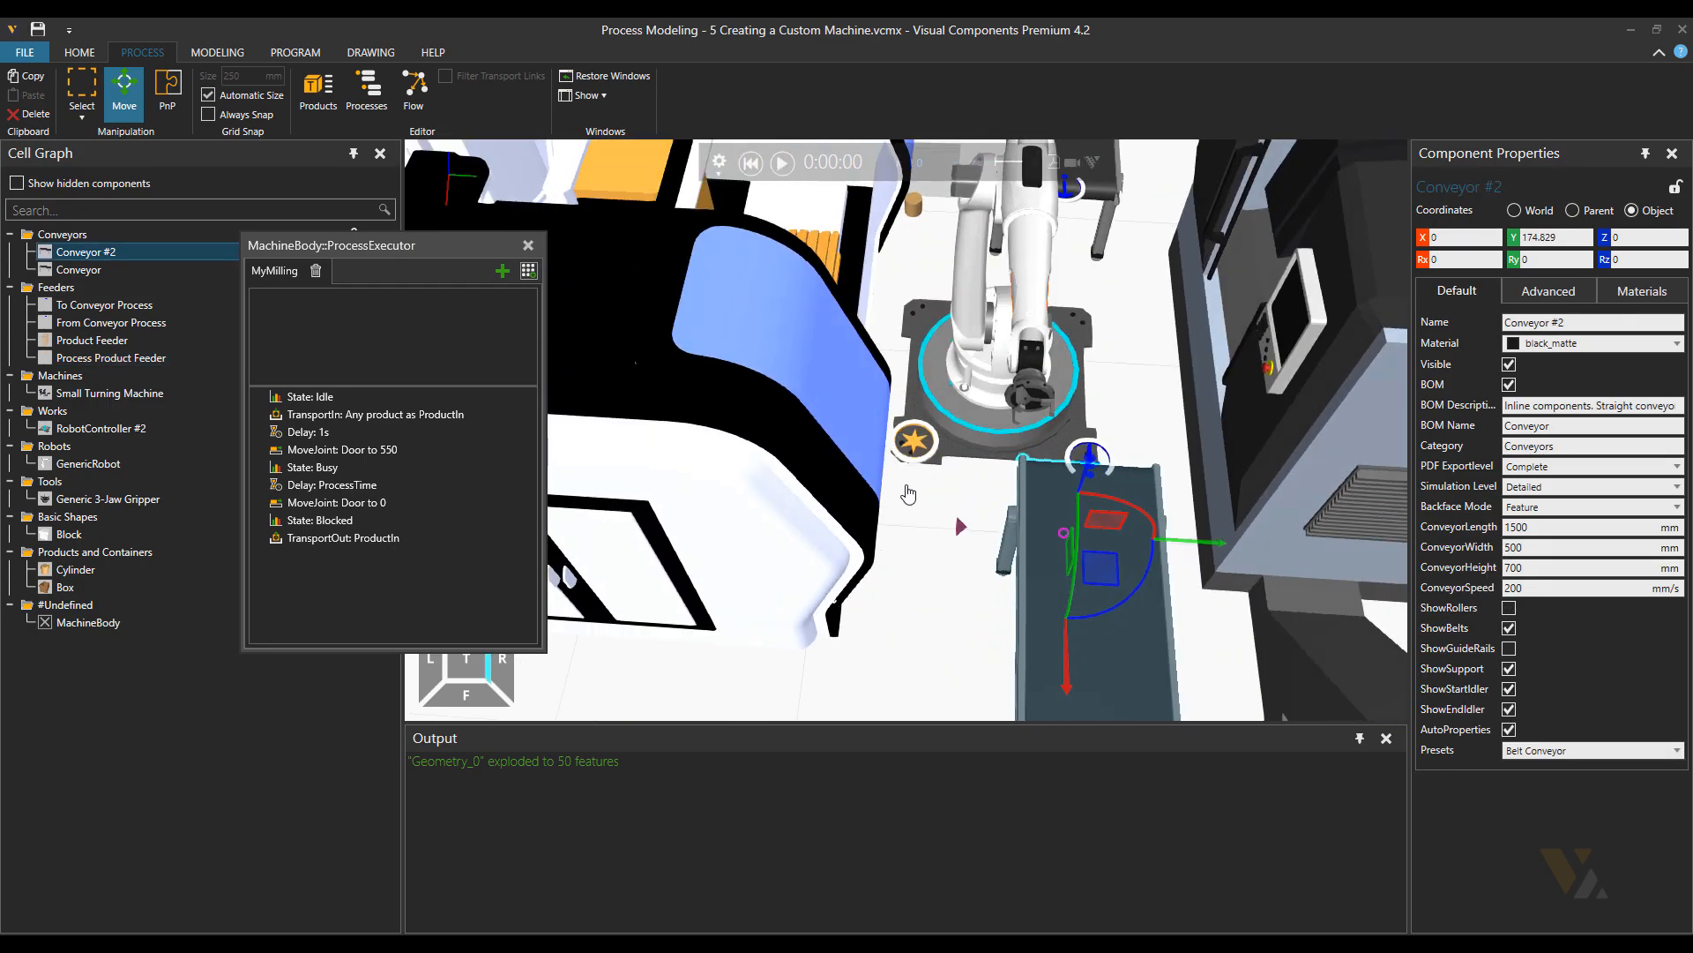
pyautogui.click(912, 461)
pyautogui.moveTo(1028, 525); pyautogui.dragTo(1063, 531)
pyautogui.moveTo(938, 646); pyautogui.dragTo(937, 676)
pyautogui.moveTo(1055, 621)
pyautogui.mouseDown(button='right')
pyautogui.moveTo(1076, 610)
pyautogui.moveTo(1061, 605)
pyautogui.mouseUp(button='right')
pyautogui.moveTo(1111, 599); pyautogui.dragTo(1140, 609)
pyautogui.moveTo(928, 557); pyautogui.dragTo(892, 597, button='middle')
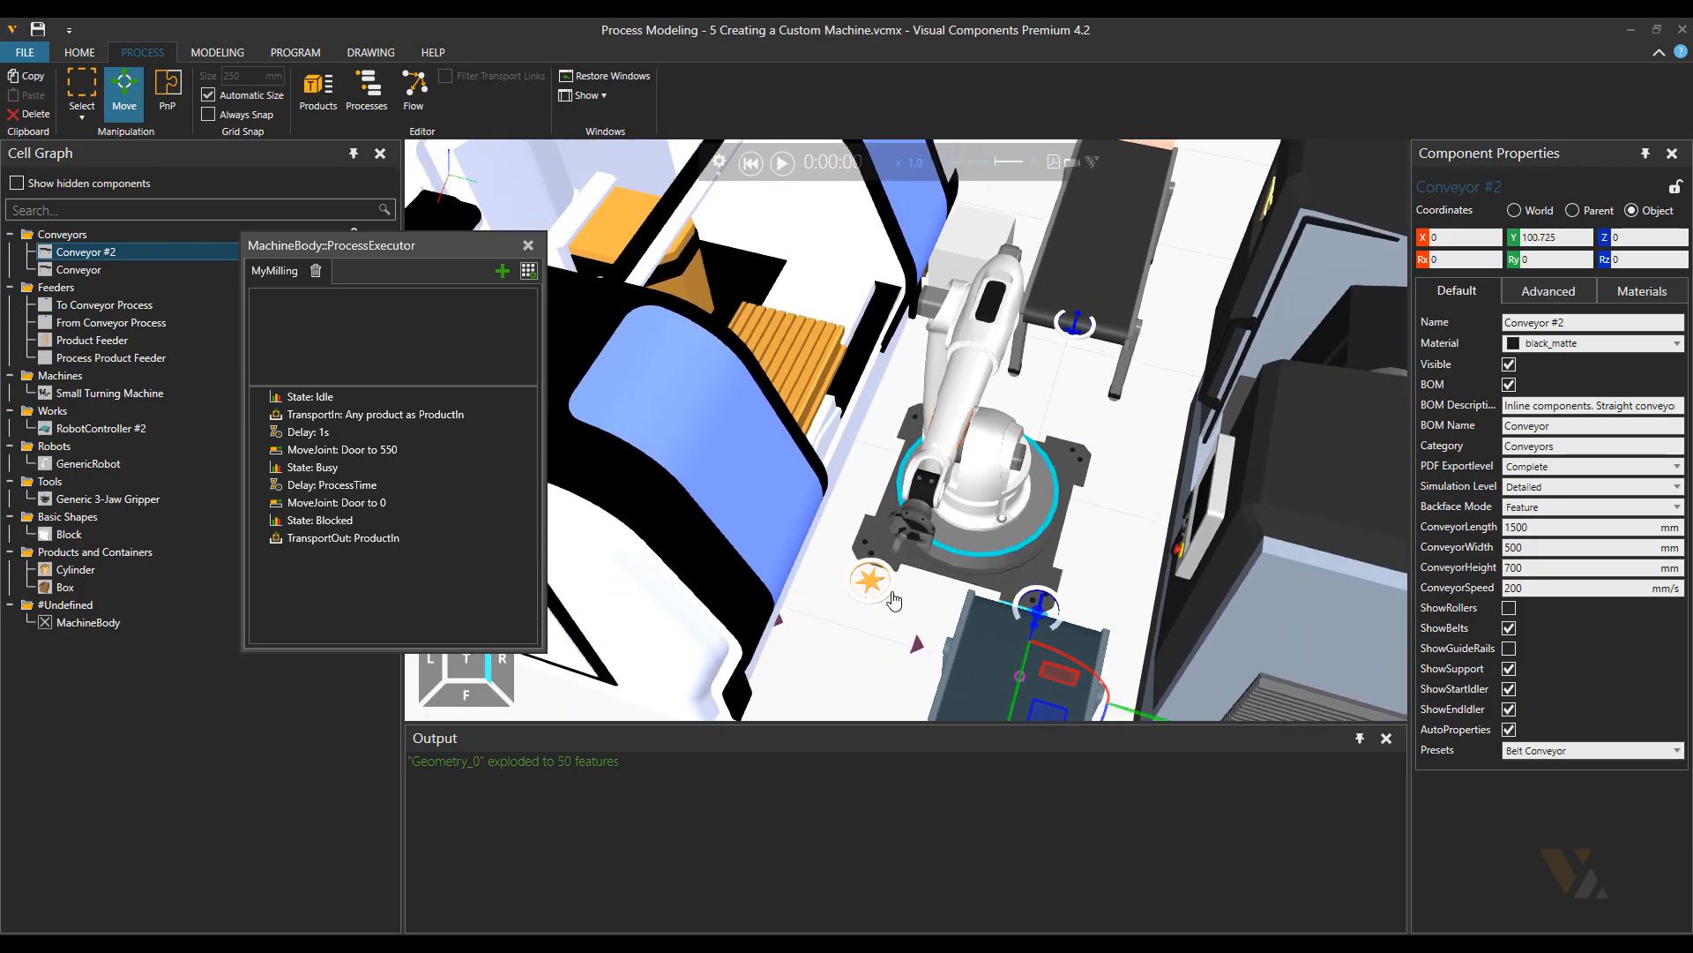
pyautogui.scroll(-2, 894, 600)
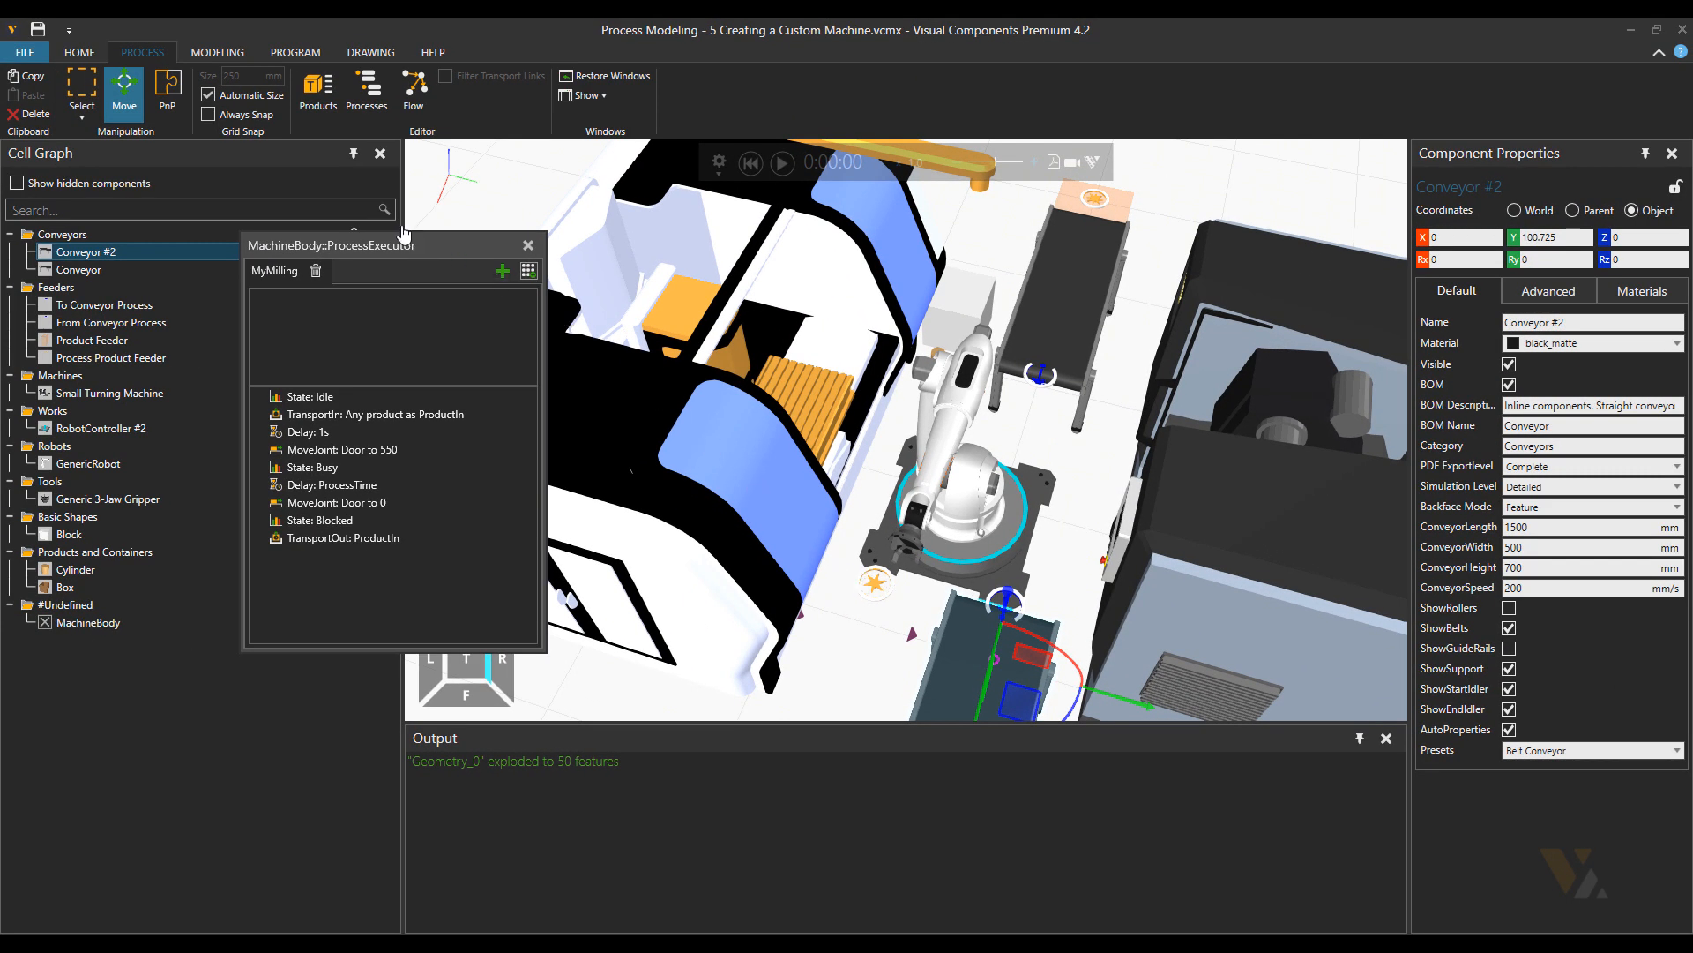
# - Remove the ToConveyor step from Flow Group #1 and delete the transport link between SmallTurning and ToConveyor
pyautogui.click(415, 88)
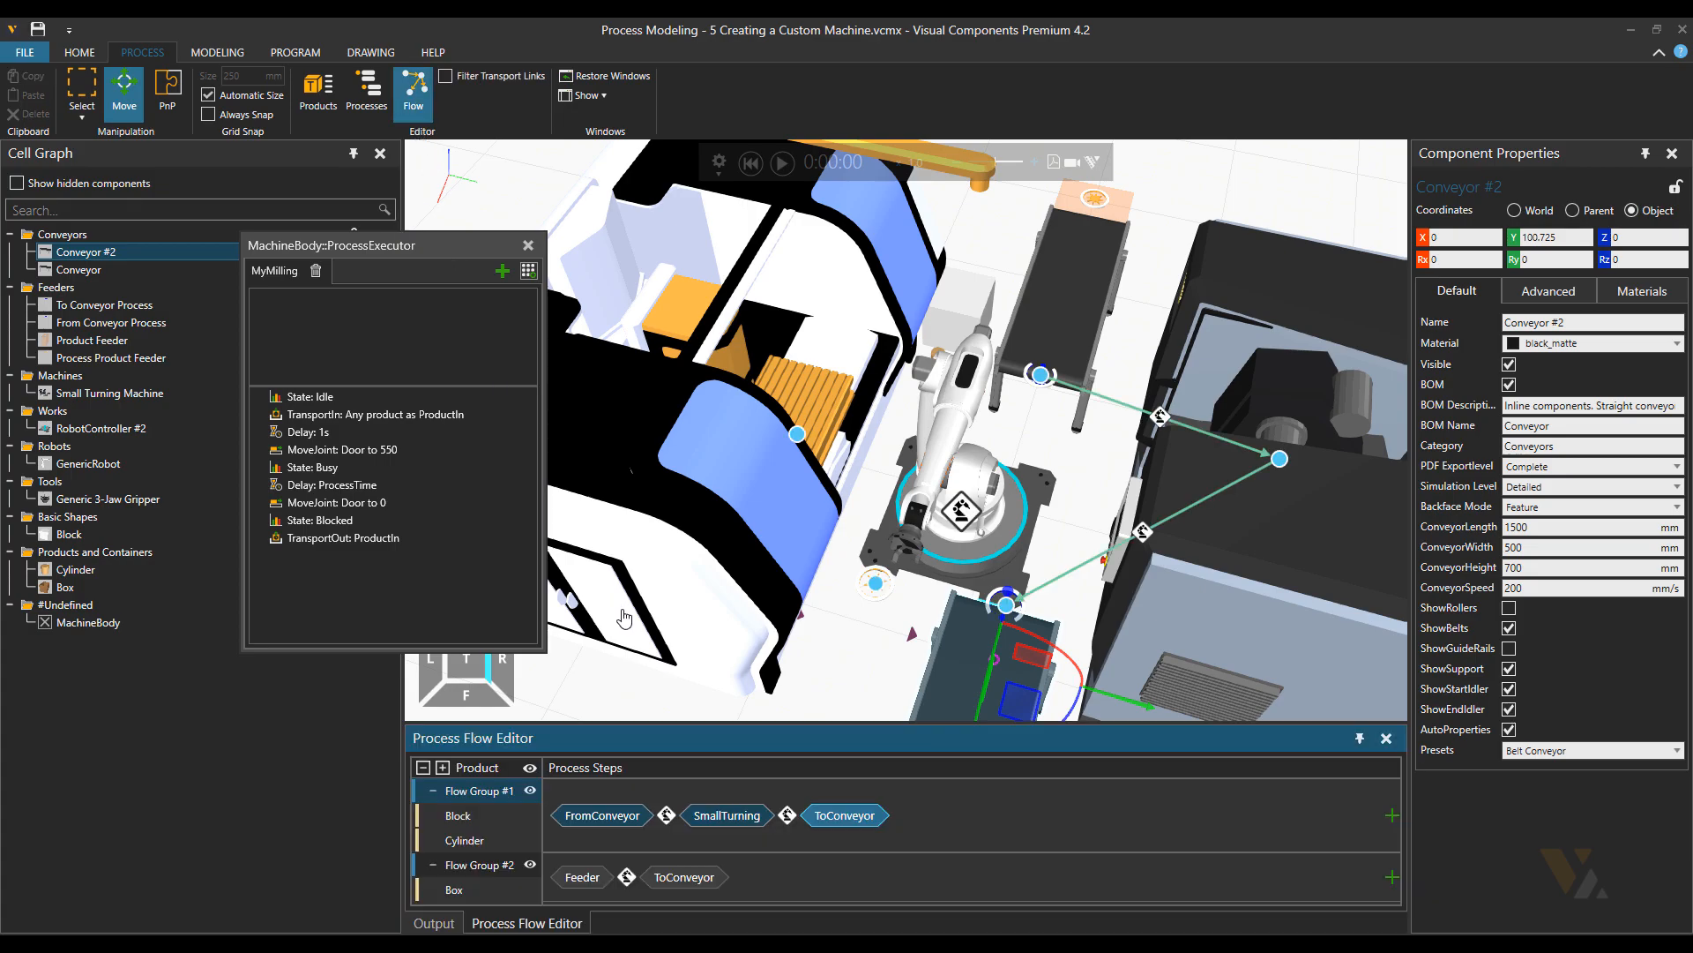
pyautogui.click(485, 792)
pyautogui.click(844, 816)
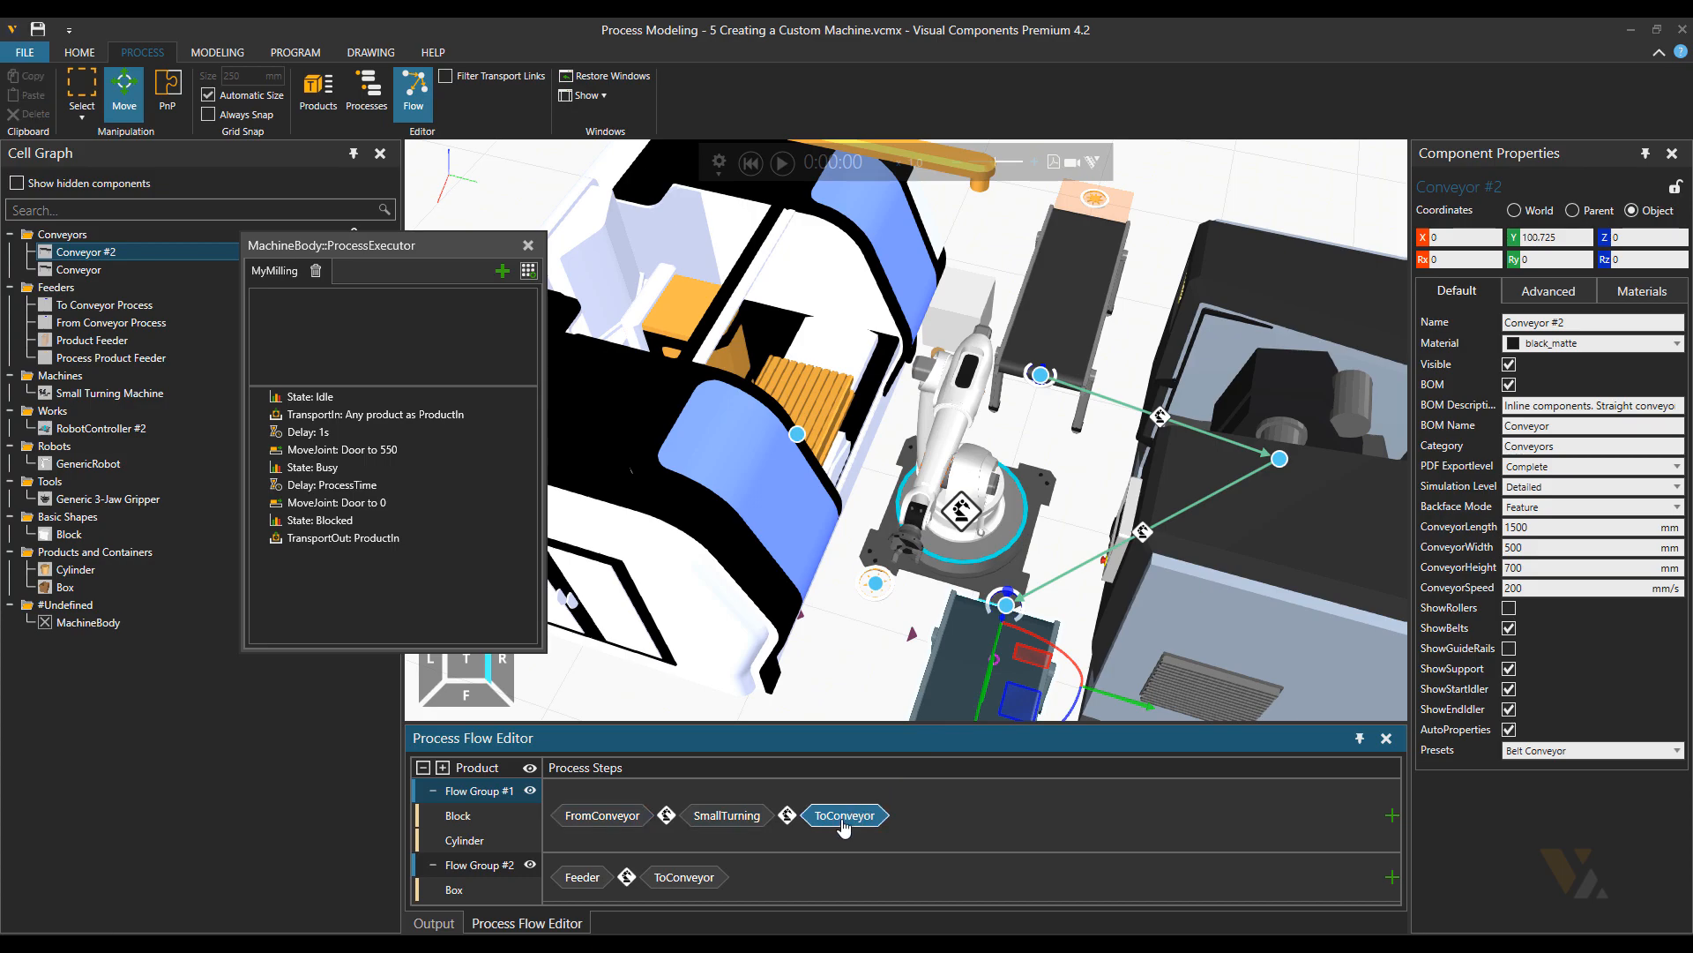
pyautogui.press('Delete')
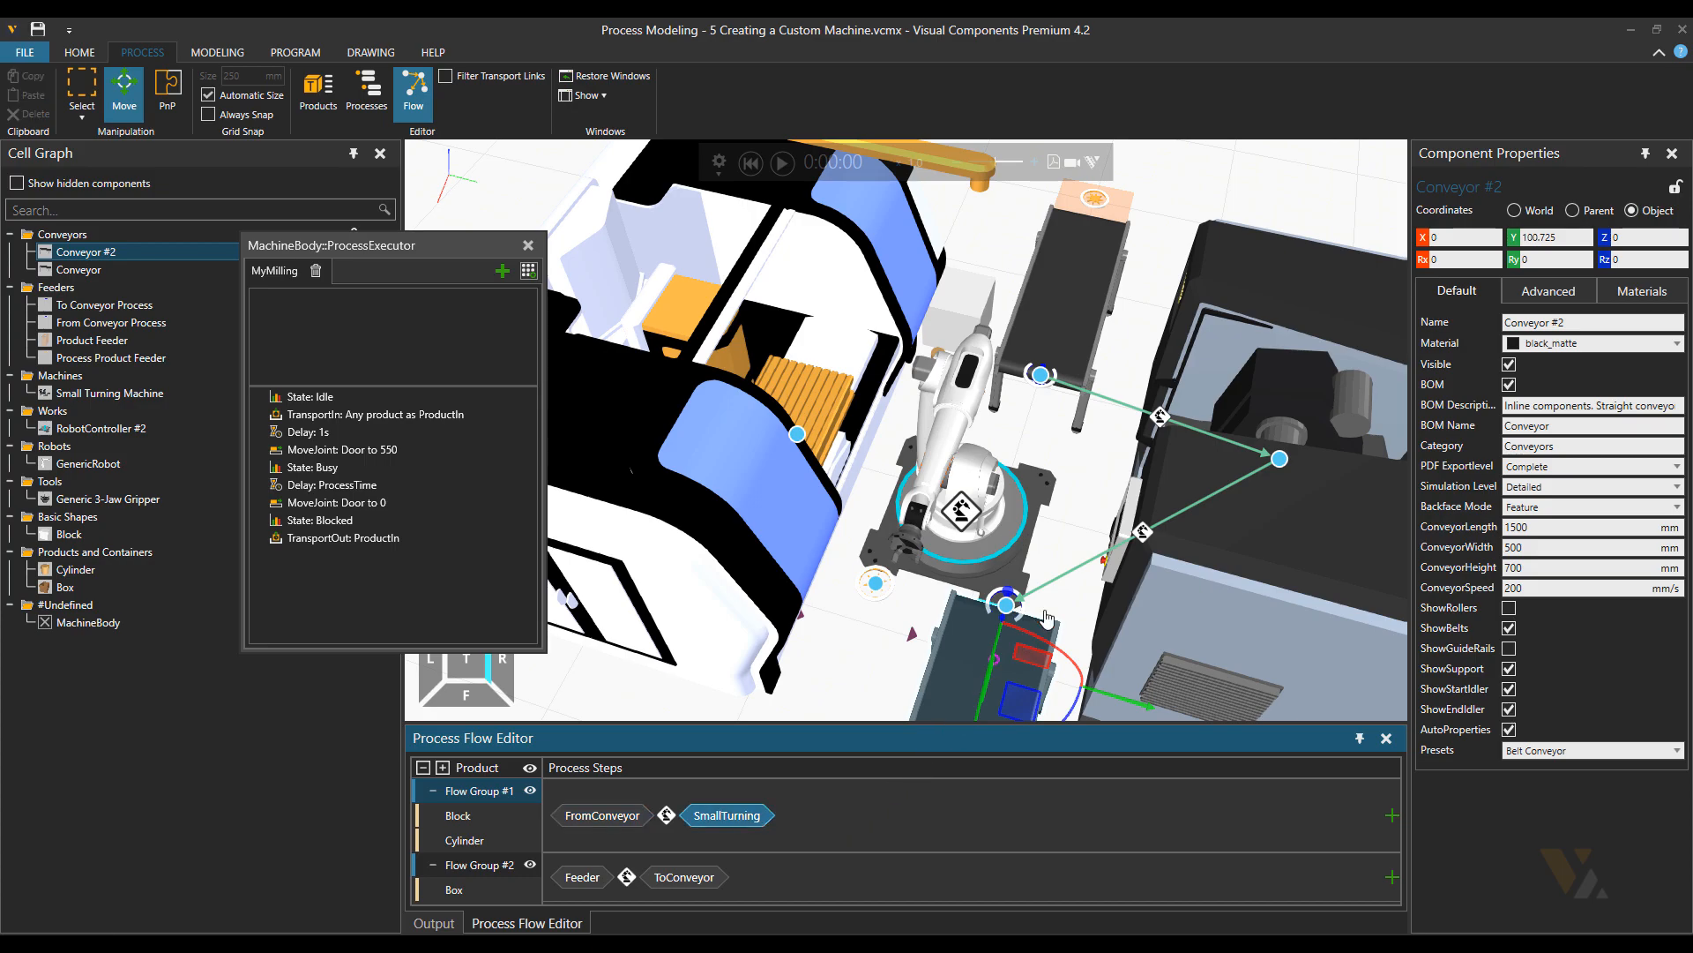
pyautogui.click(1132, 540)
pyautogui.press('Delete')
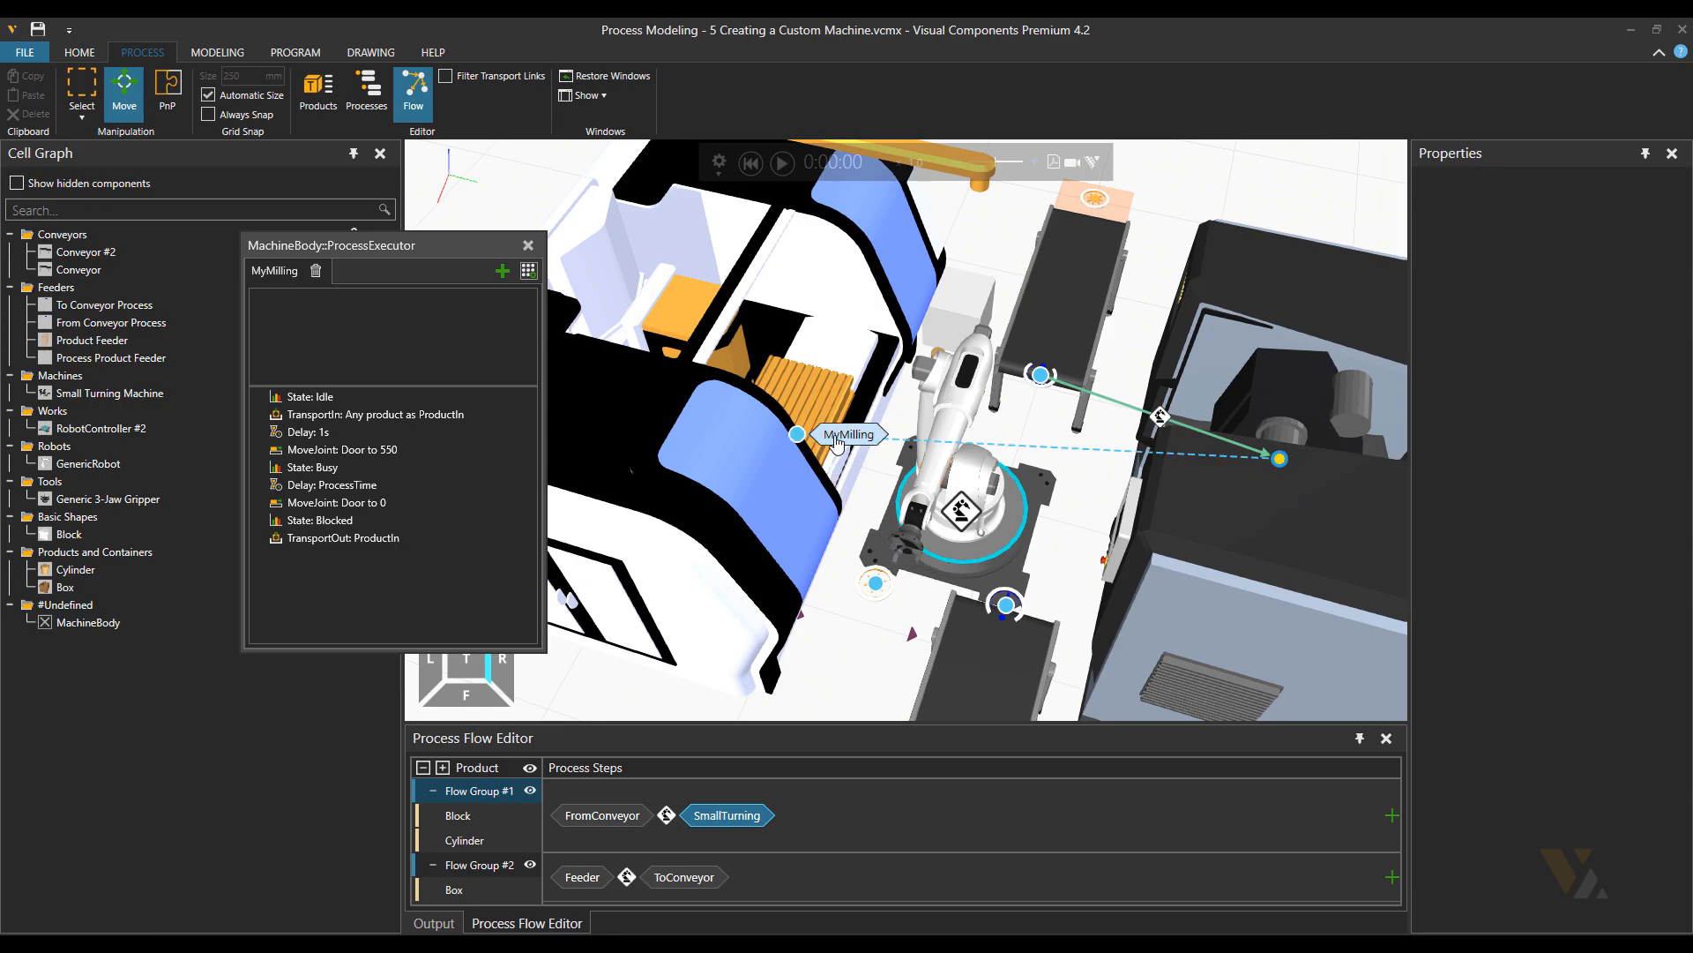
# - Add MyMilling and ToConveyor after SmallTurning in Flow Group #1, and assign both new transport links to the robot controller
pyautogui.click(842, 435)
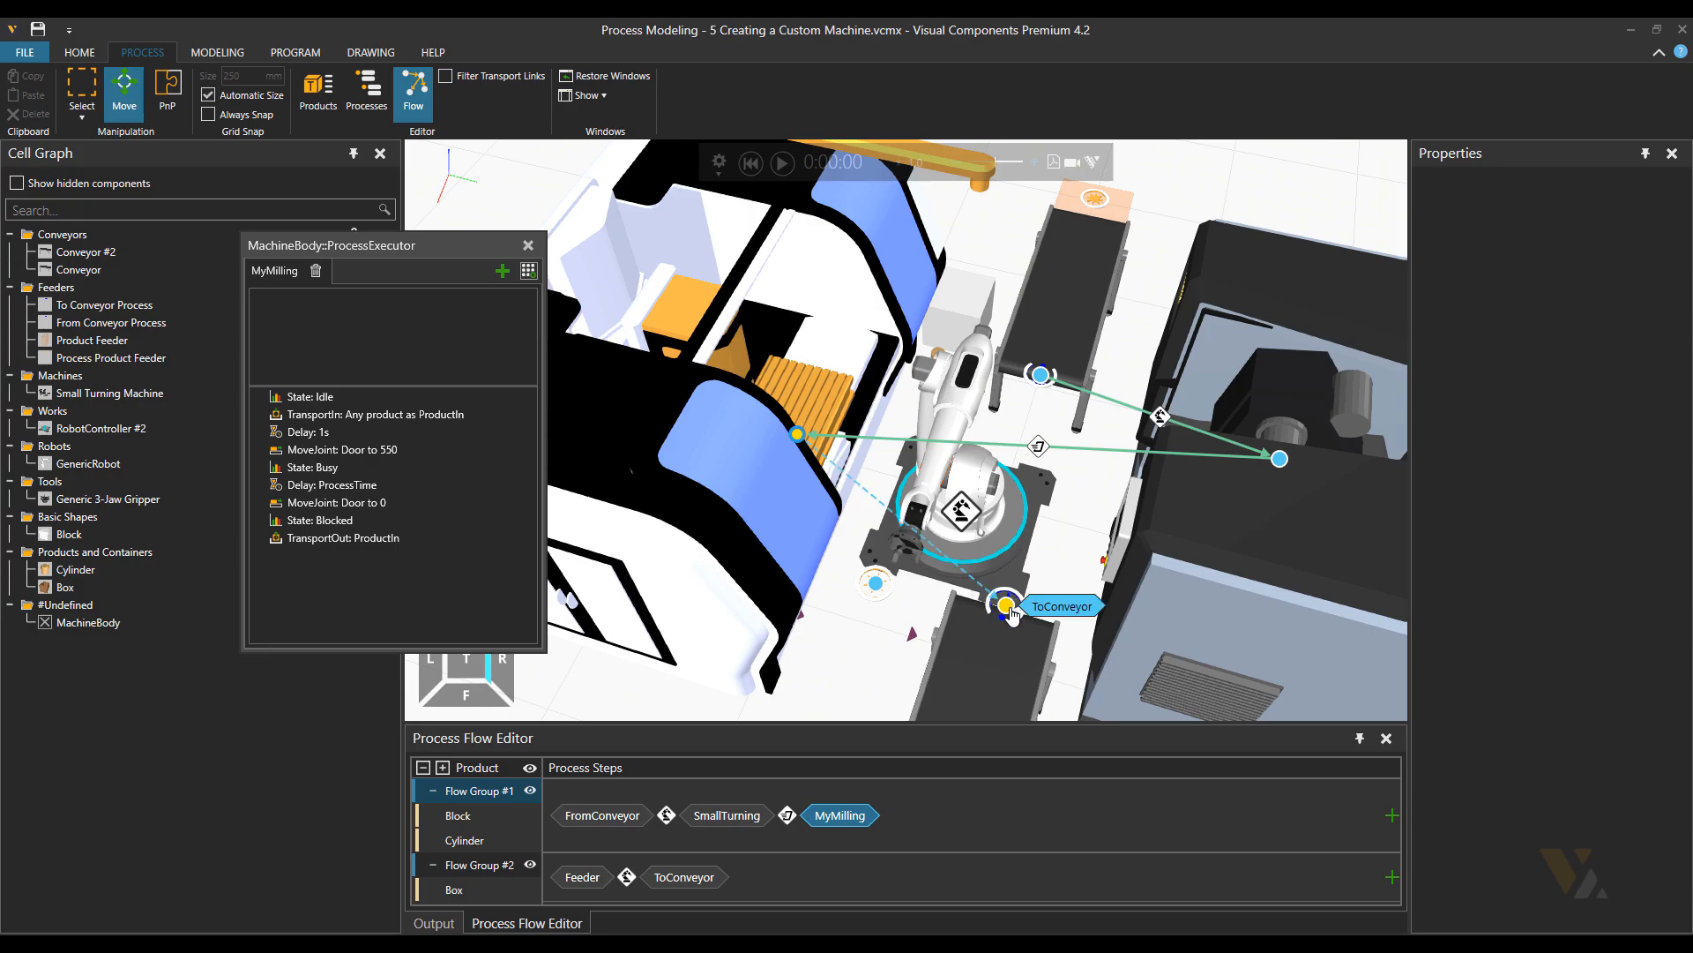
pyautogui.click(1039, 609)
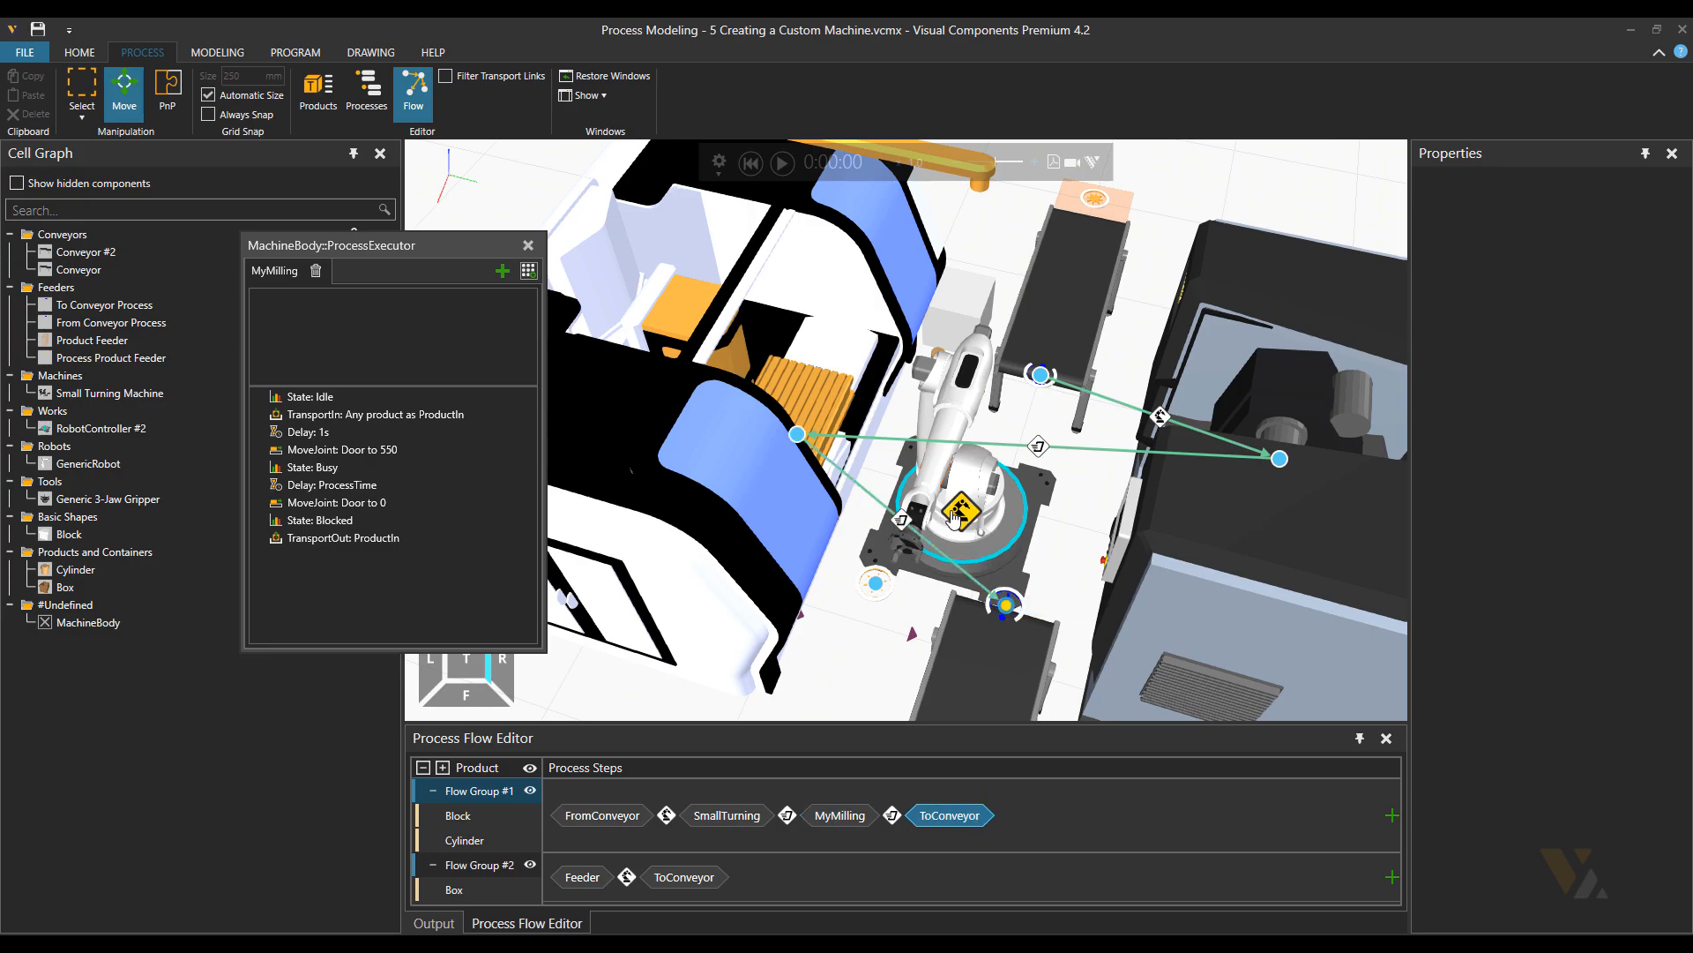
pyautogui.click(904, 528)
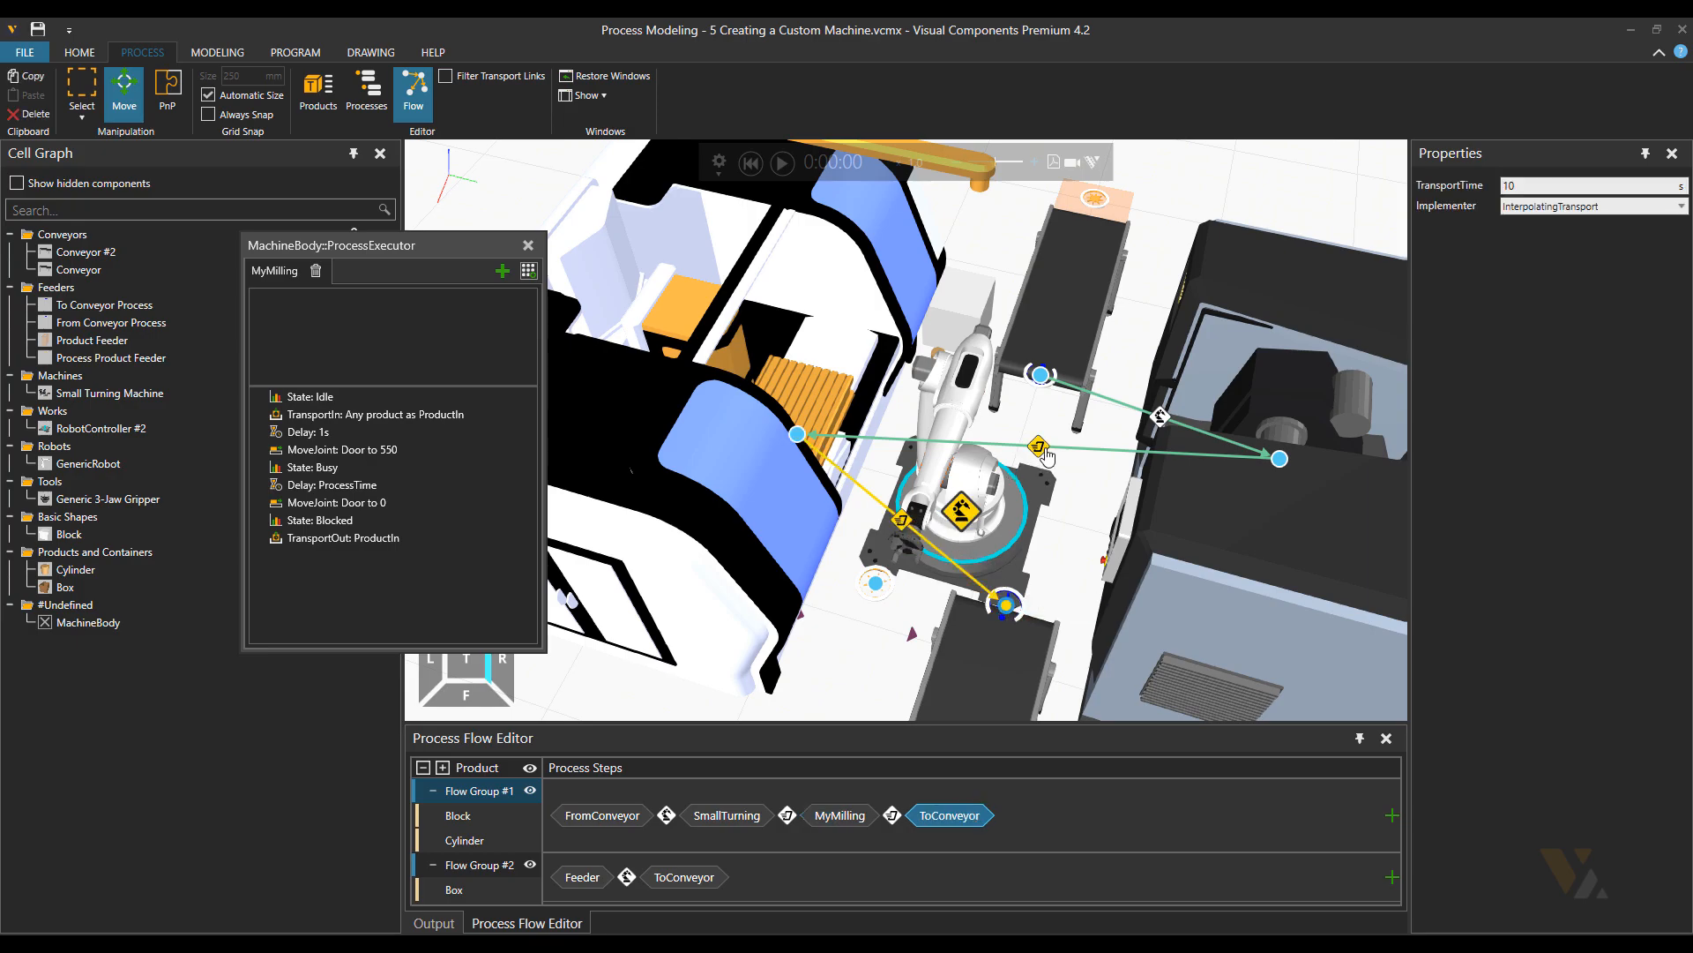
pyautogui.keyDown('ctrl'); pyautogui.click(1040, 448); pyautogui.keyUp('ctrl')
pyautogui.rightClick(1040, 448)
pyautogui.click(1068, 464)
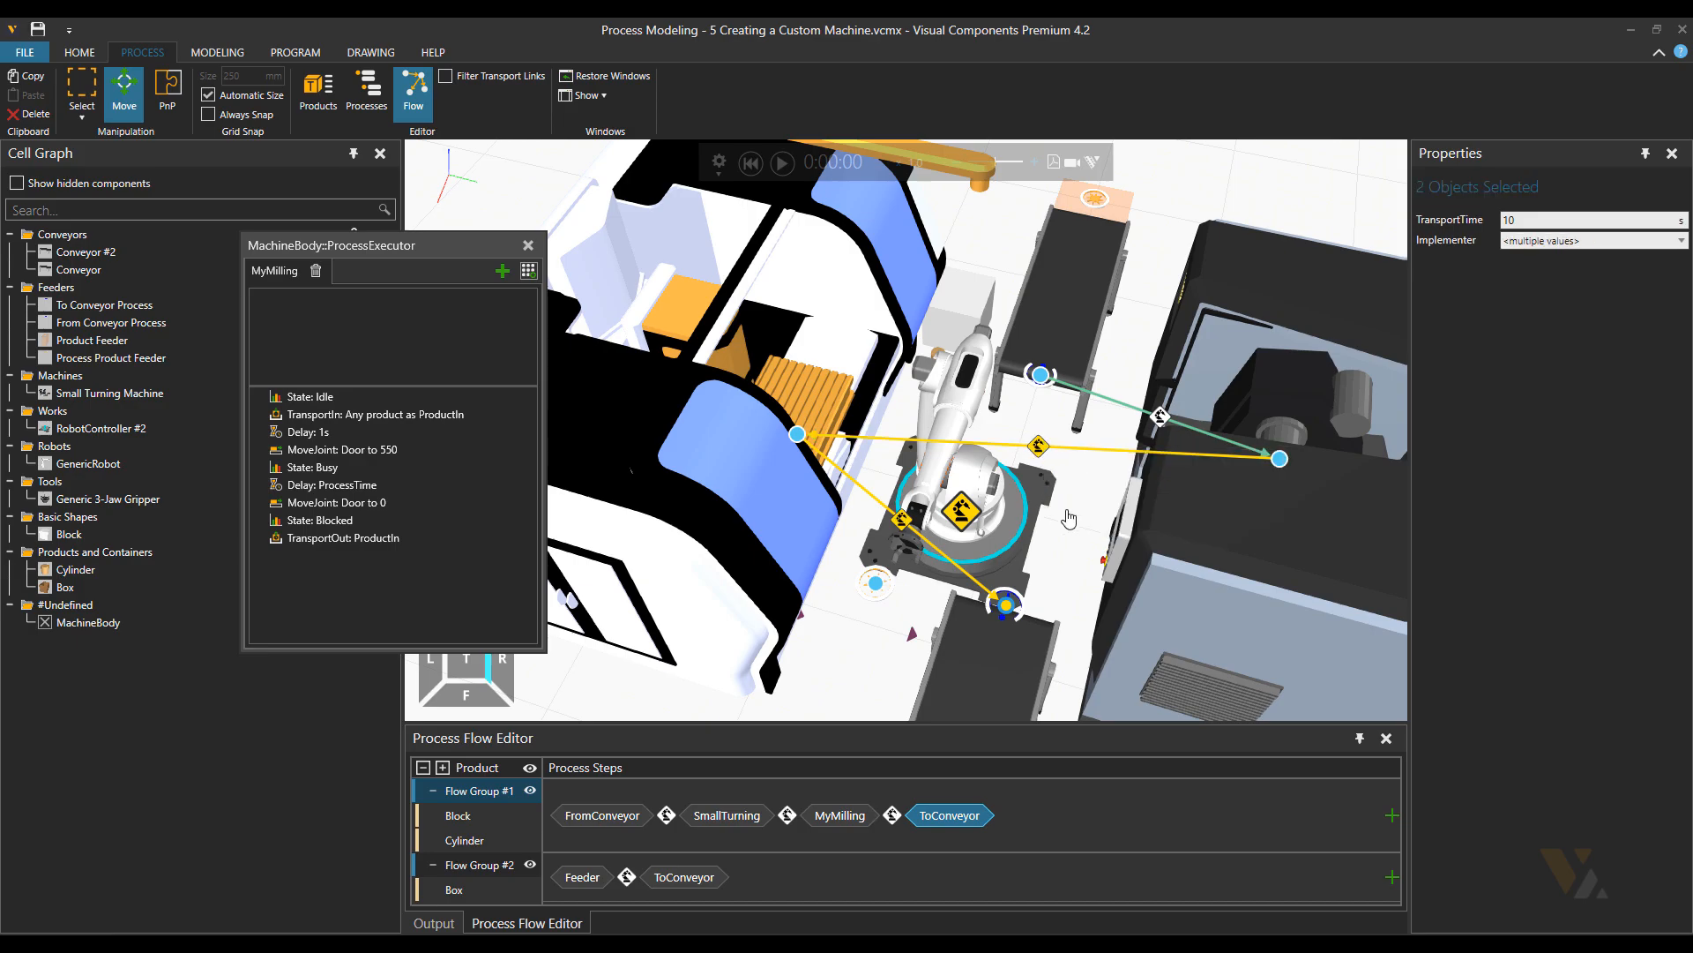
# - Run the simulation and examine the robot transports and the MyMilling routine's execution steps
pyautogui.click(788, 167)
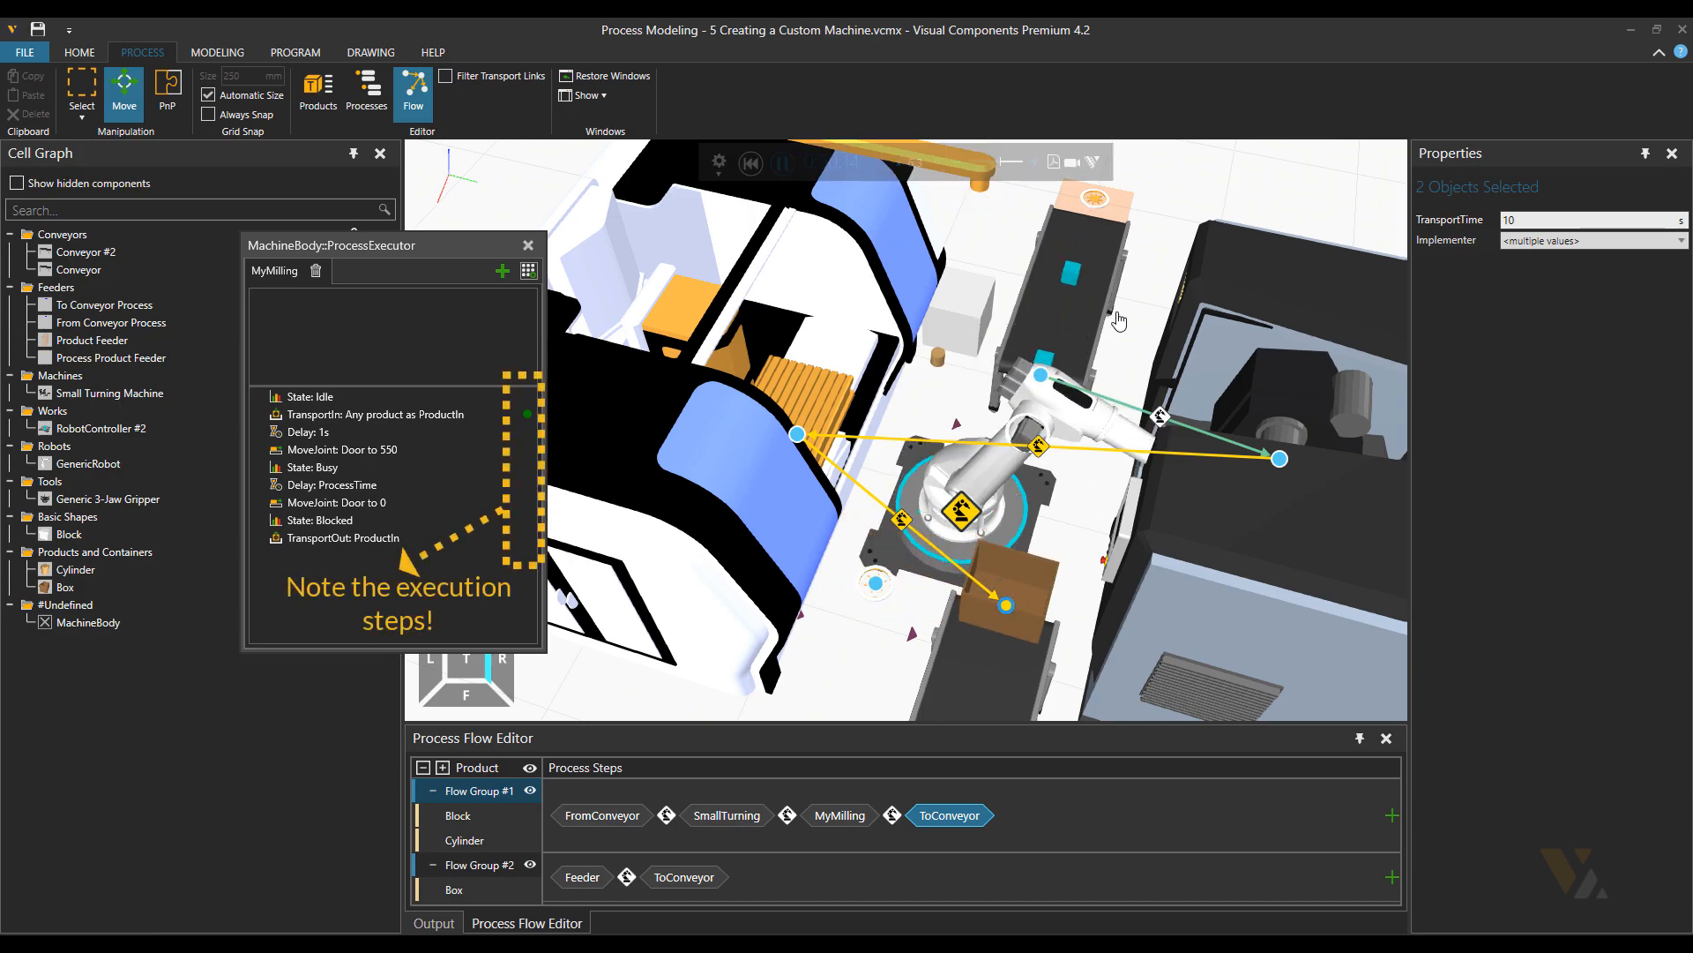
pyautogui.moveTo(1122, 335); pyautogui.dragTo(1171, 362, button='right')
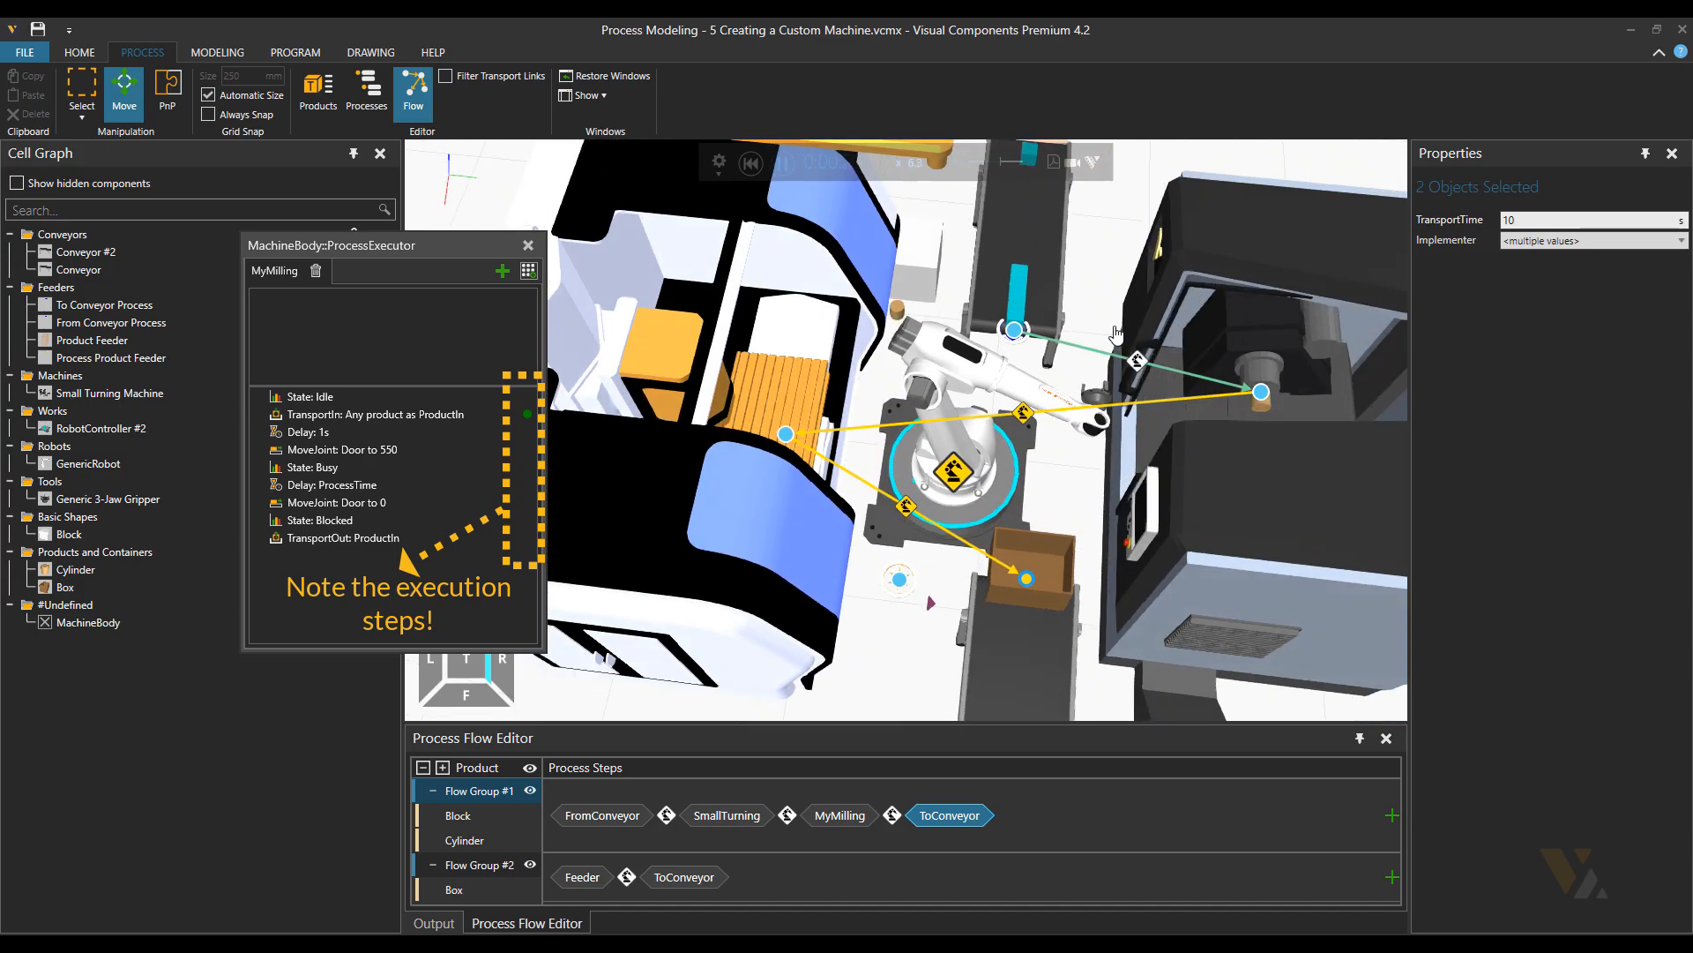